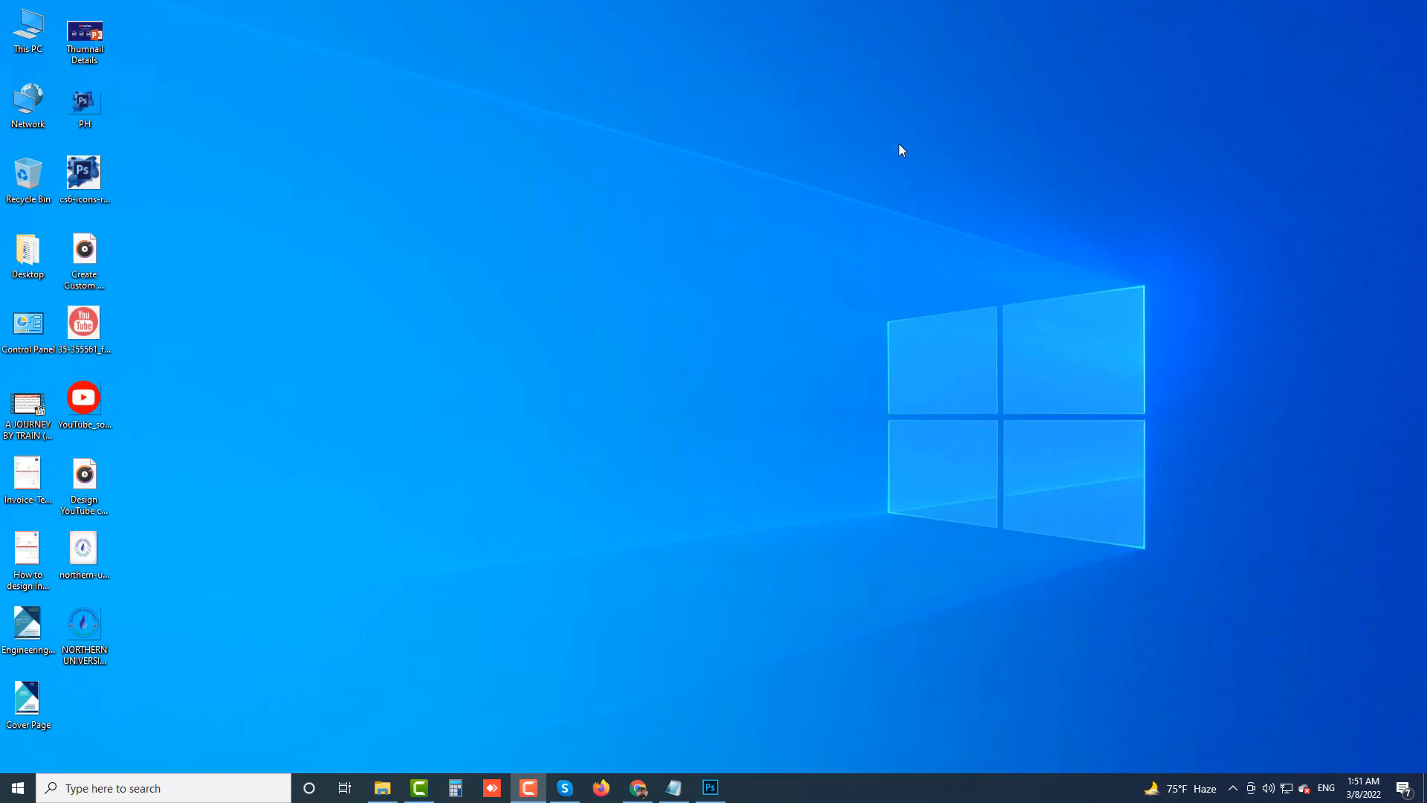
Switch to Photoshop and create a new 2560 × 1440 pixel RGB document at 72 pixels/inch with a transparent background
click(722, 797)
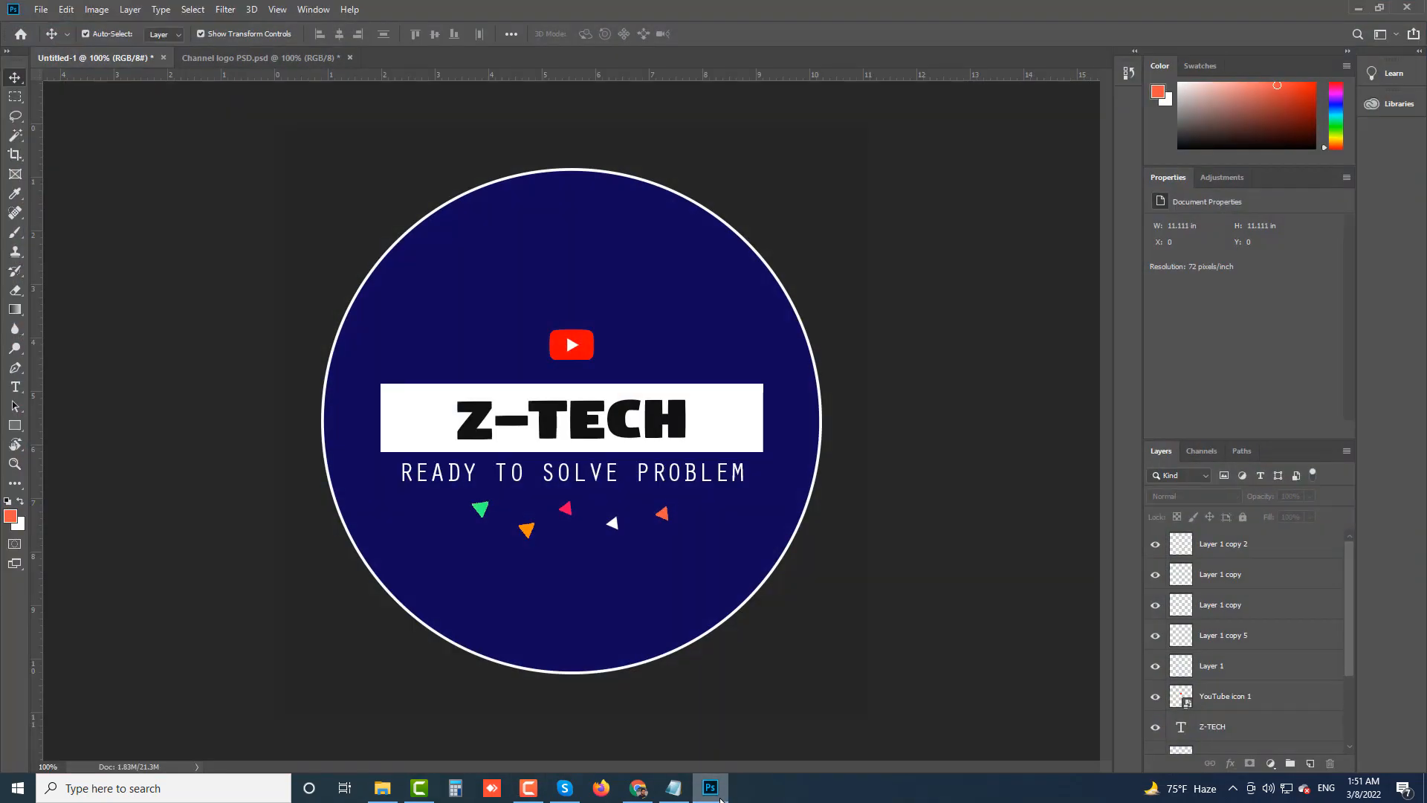
key(ctrl)
key(ctrl+n)
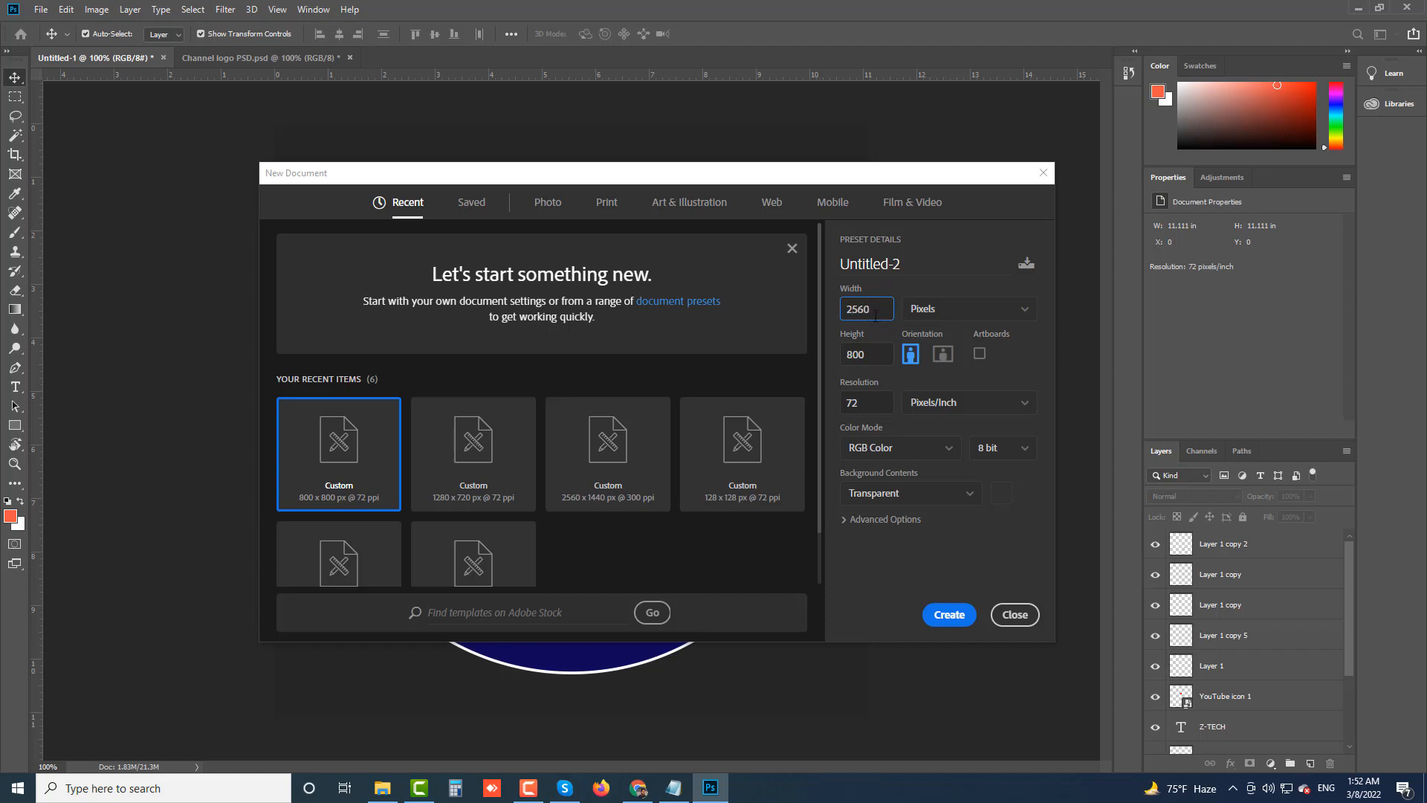
key(Tab)
click(941, 279)
click(947, 617)
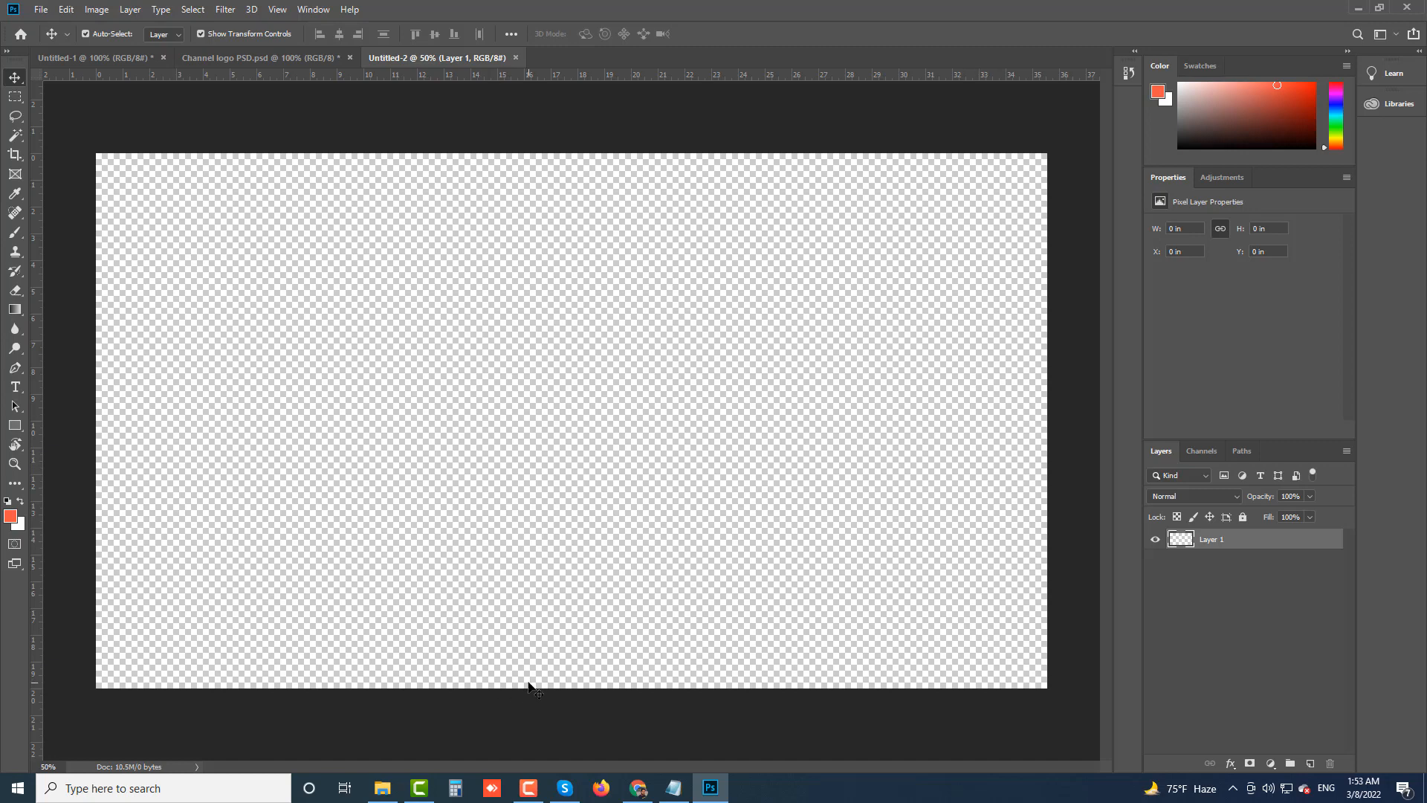
Place the YouTube Channel Art image from the Icon folder into the new document at full canvas size
click(382, 787)
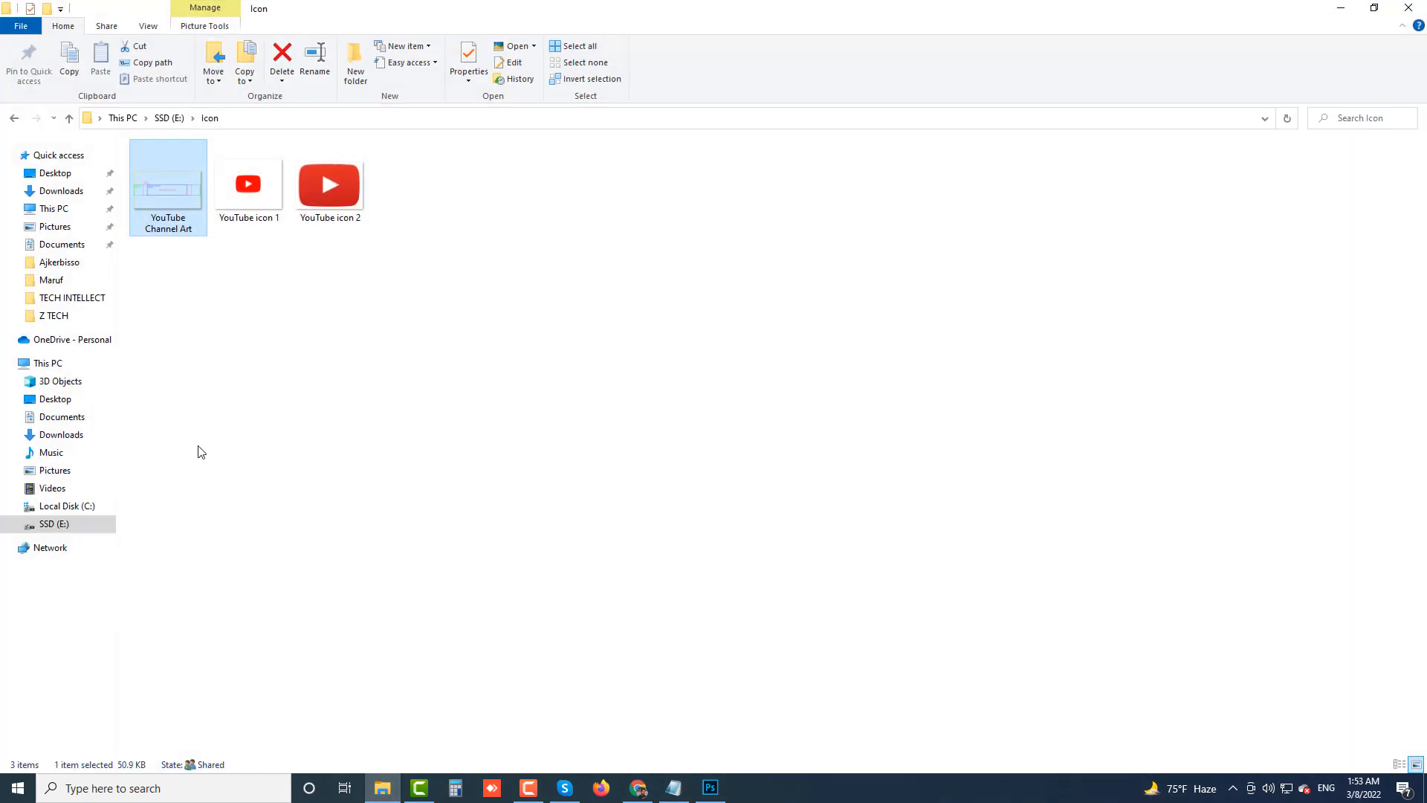
drag(164, 199, 358, 453)
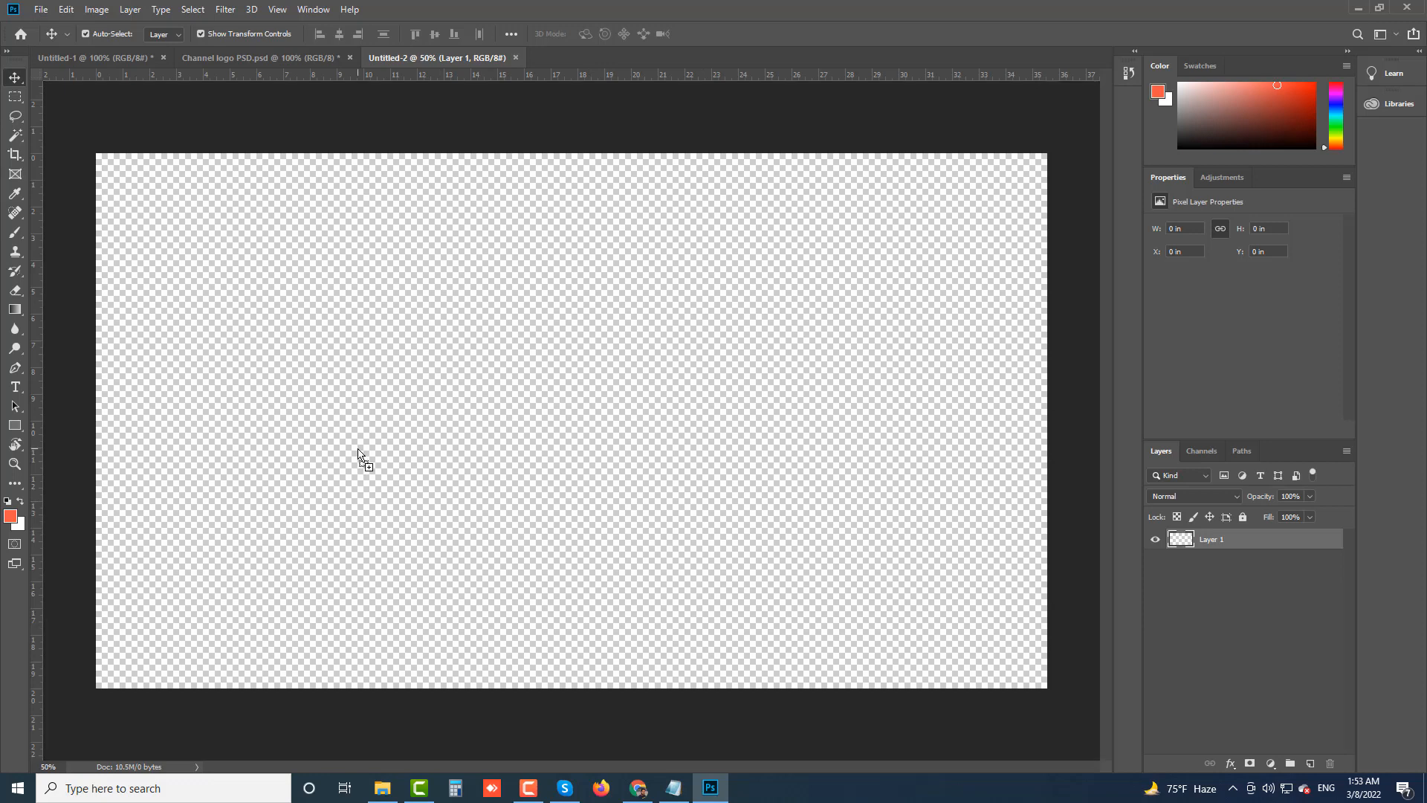
key(Return)
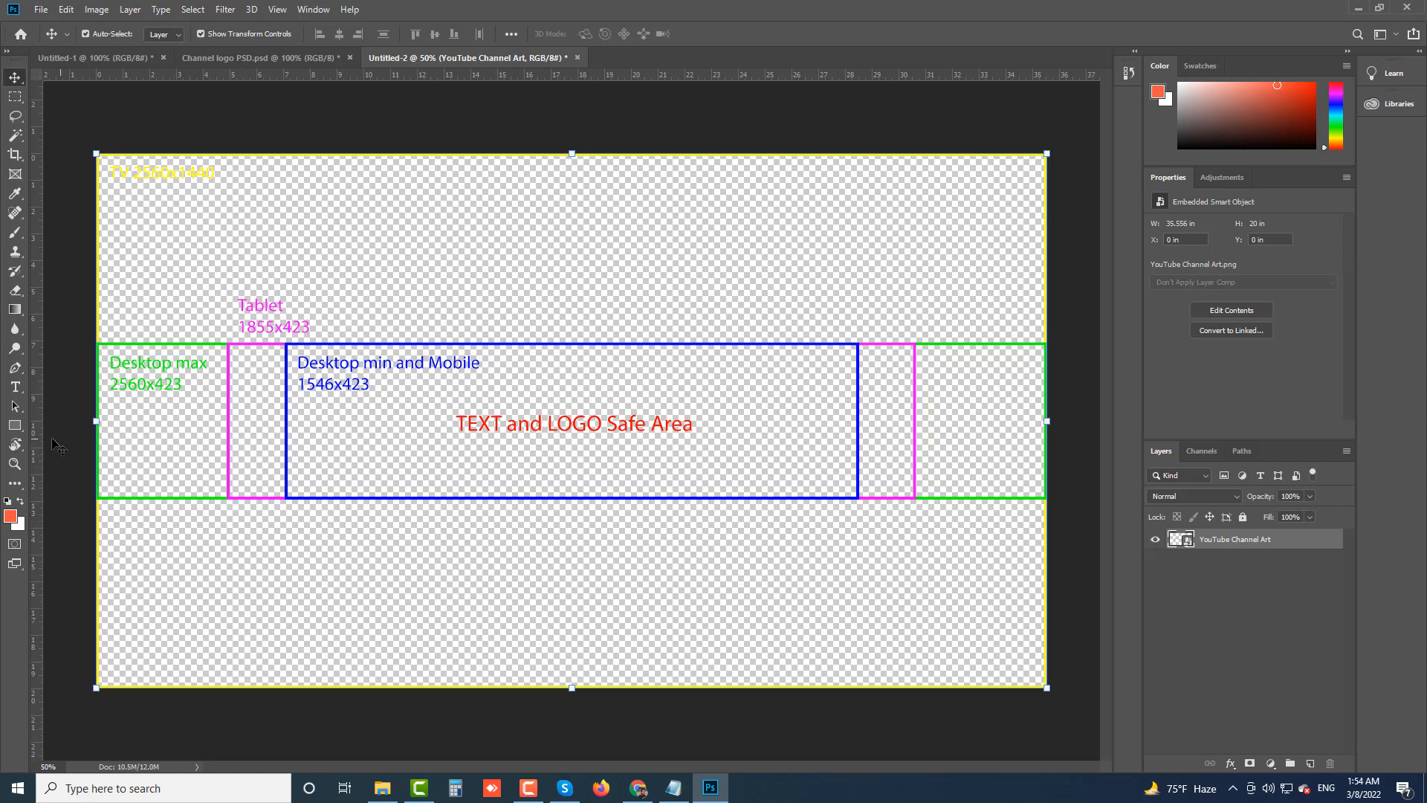
Draw a 2560 × 1440 px rectangle covering the whole canvas and move the YouTube Channel Art layer above it
click(17, 427)
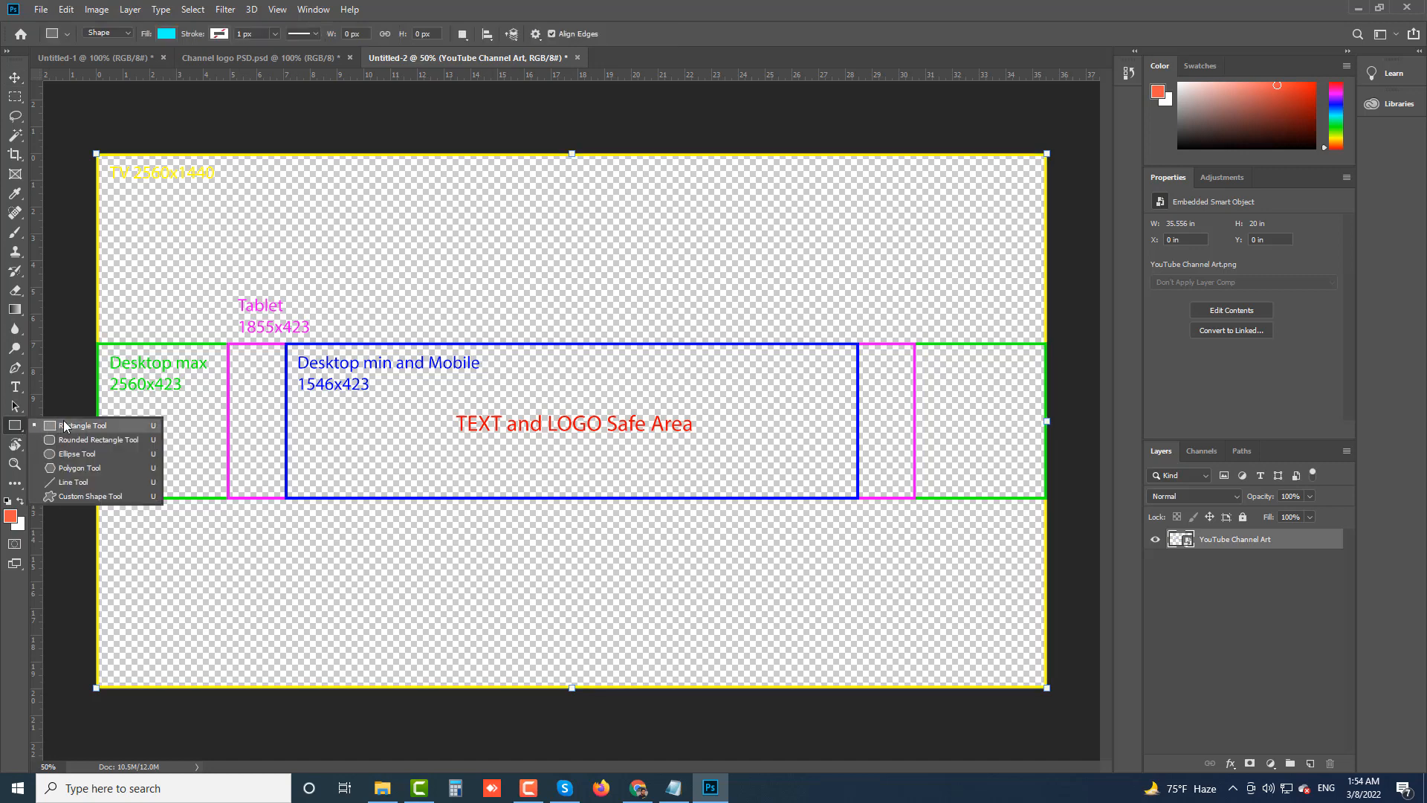
click(65, 425)
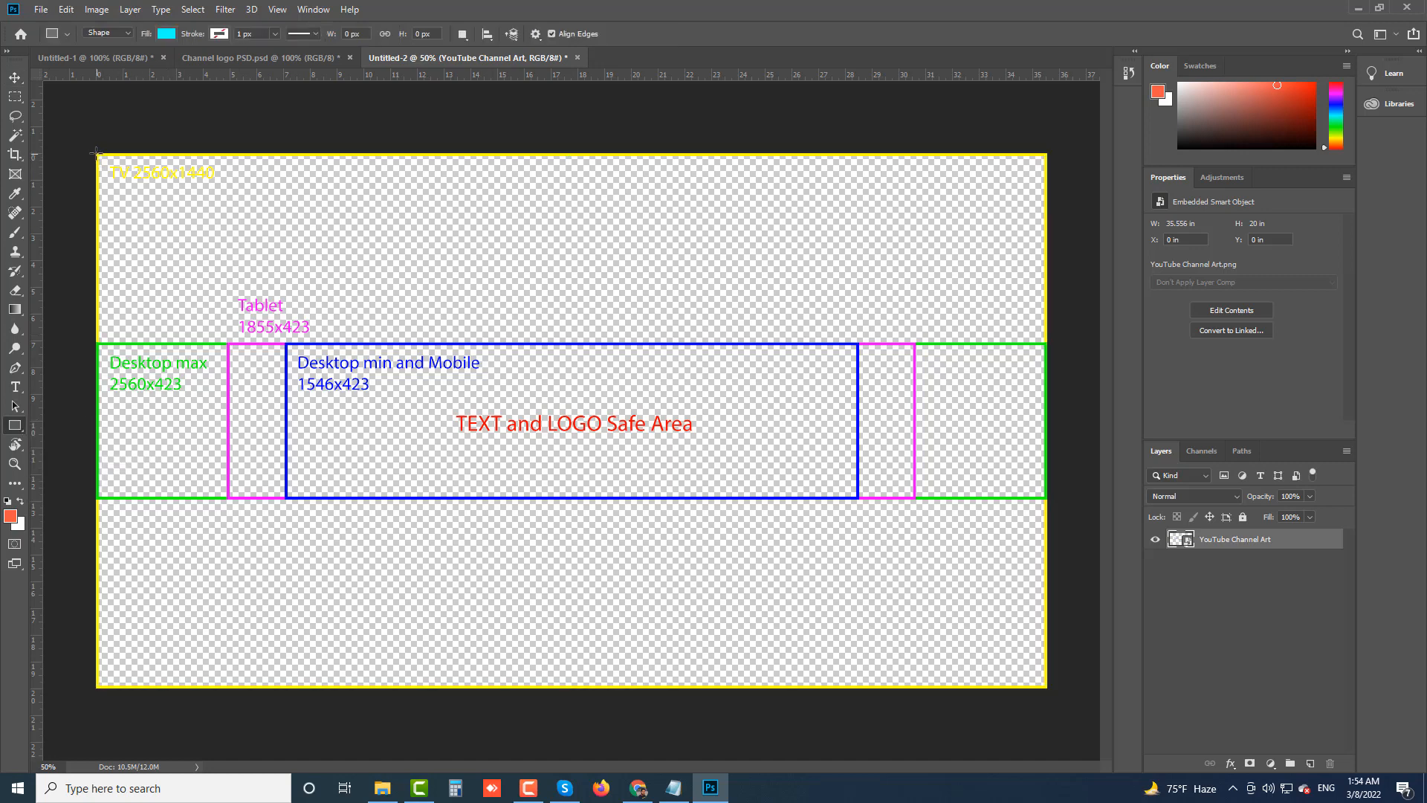
drag(97, 154, 1047, 687)
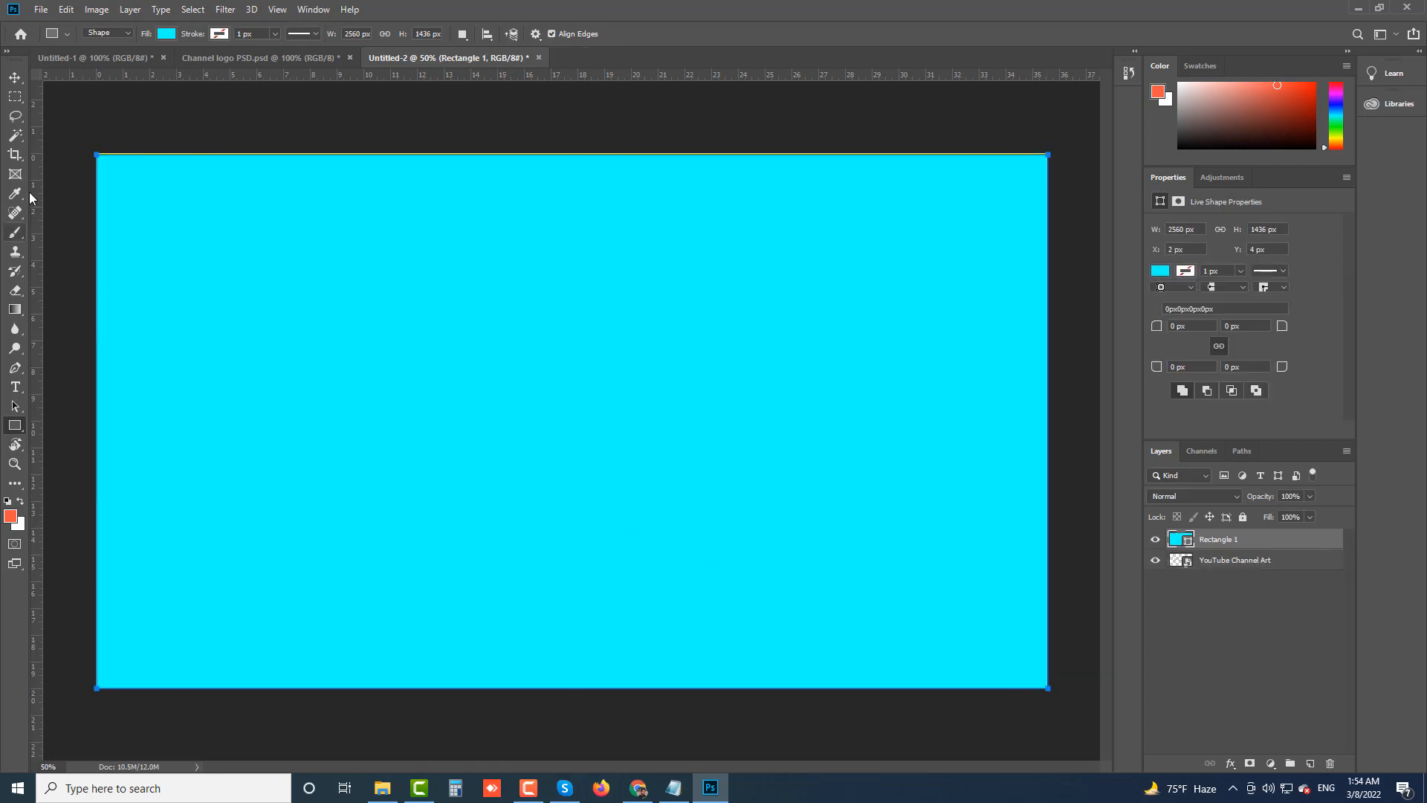
click(15, 77)
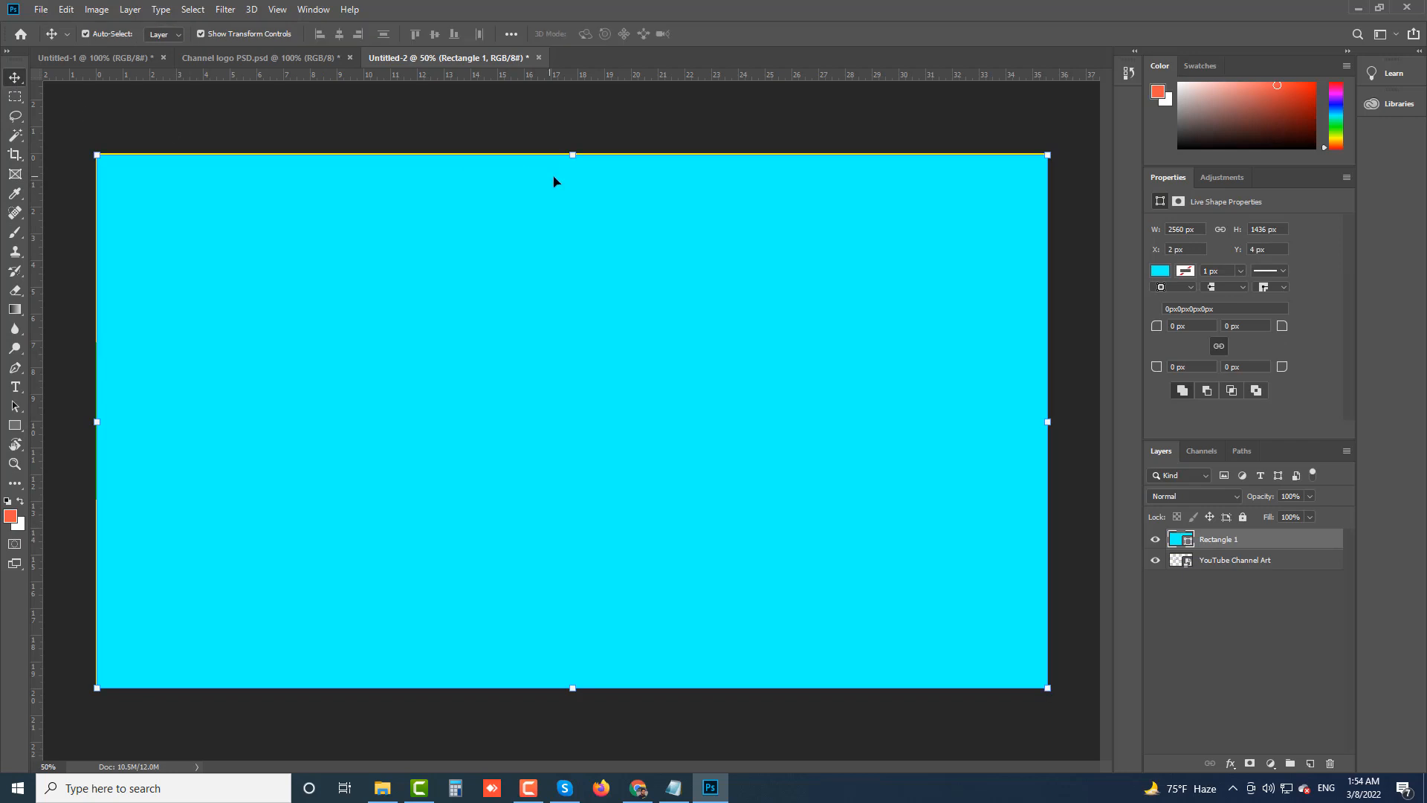
drag(573, 156, 572, 153)
drag(1223, 560, 1226, 538)
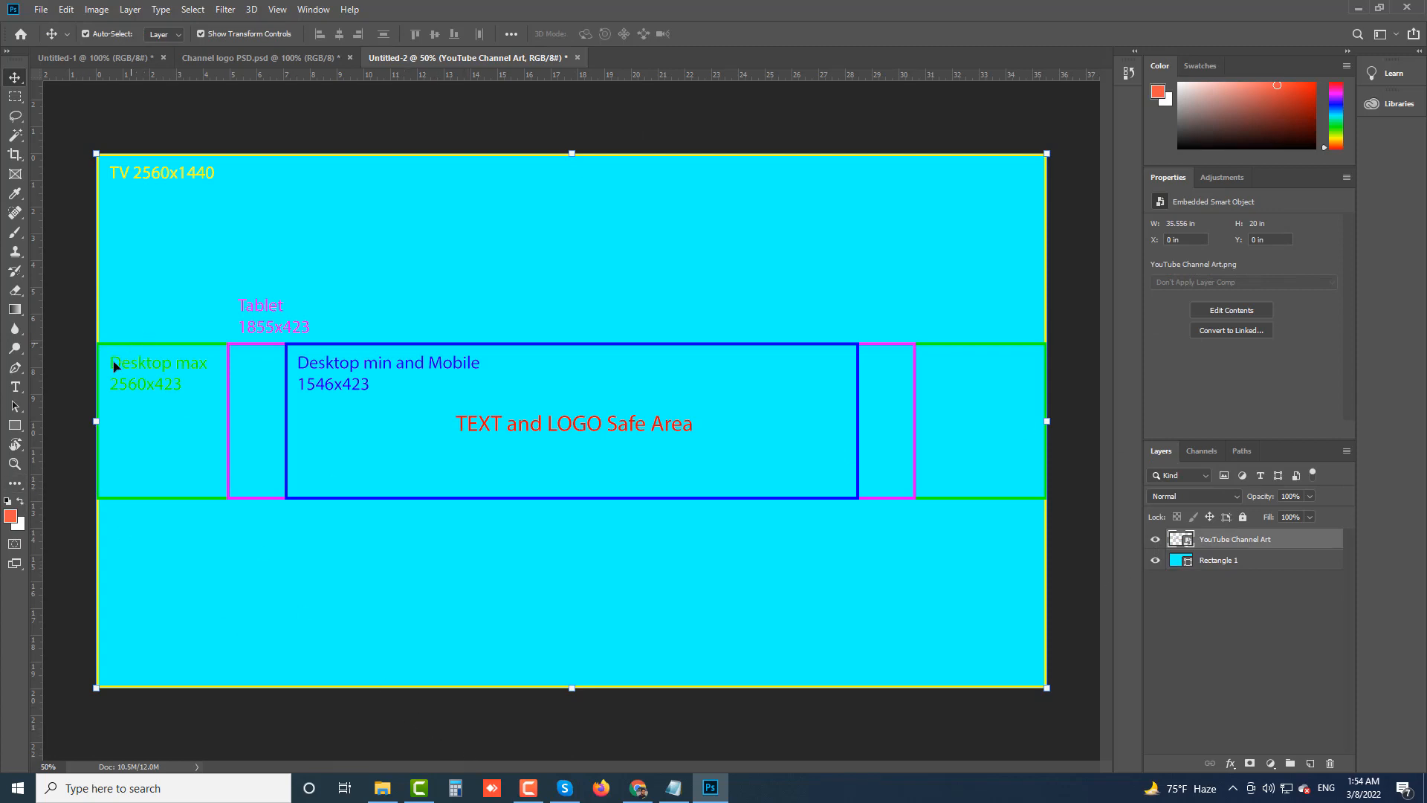
Change the full-canvas rectangle's fill to dark grey, trying pure blue as an alternative
click(15, 425)
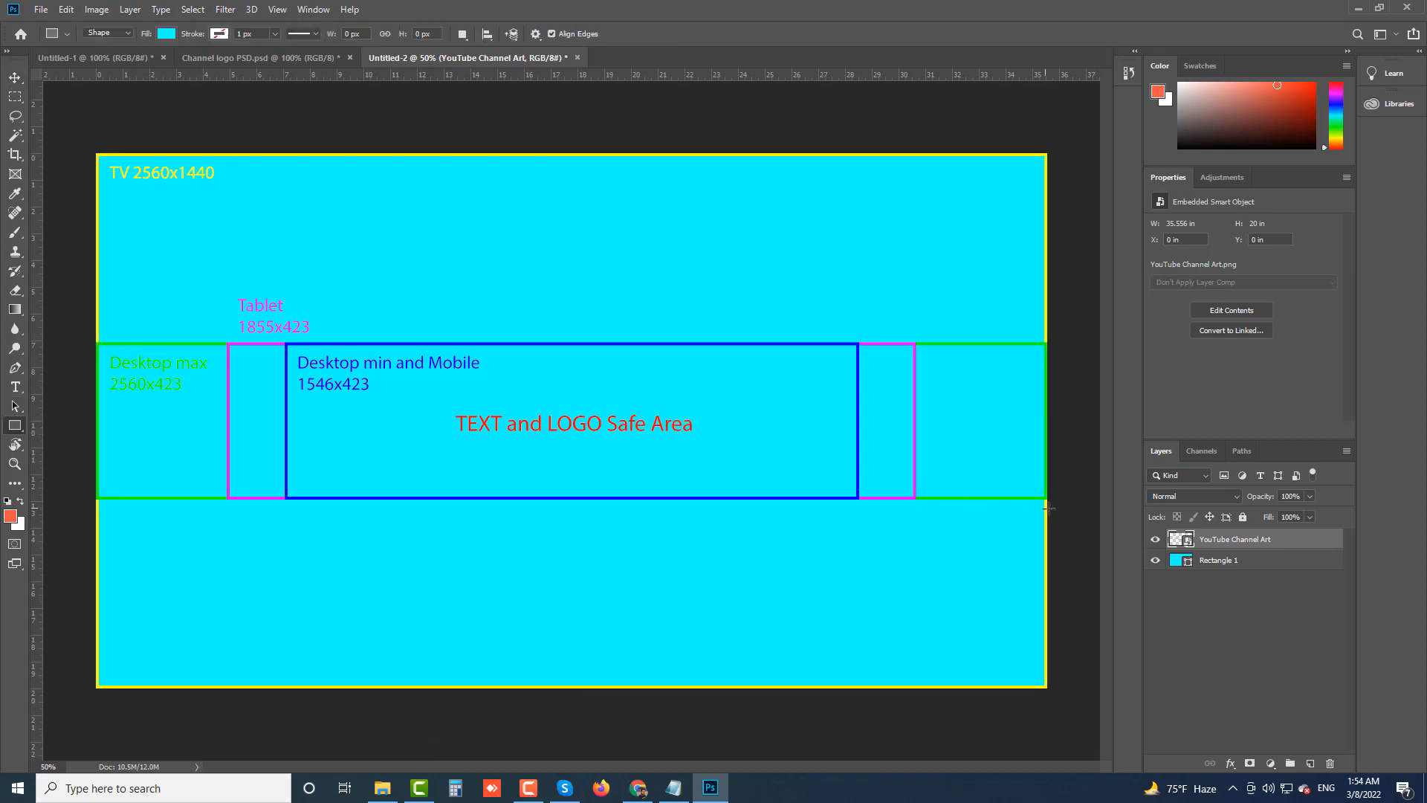
click(1219, 561)
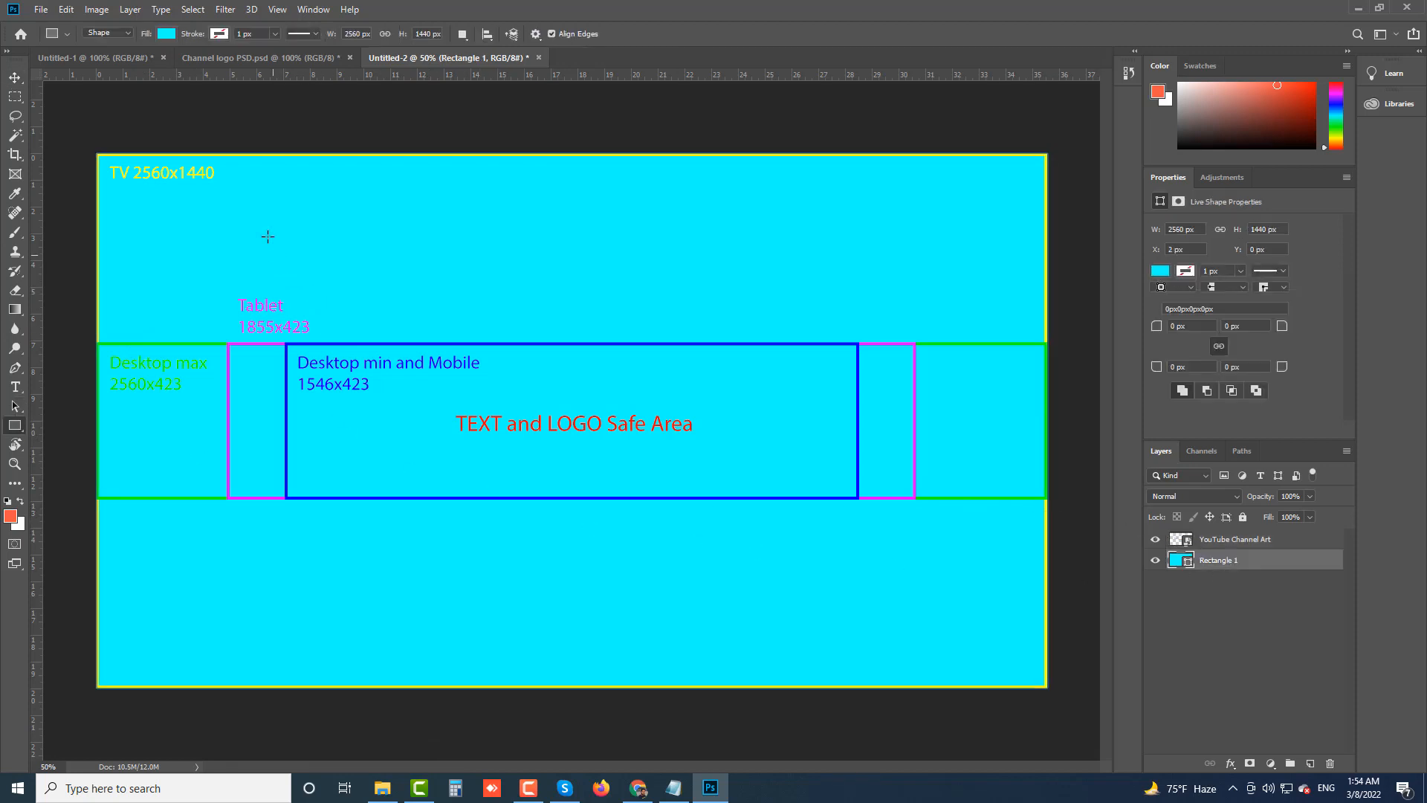
click(167, 34)
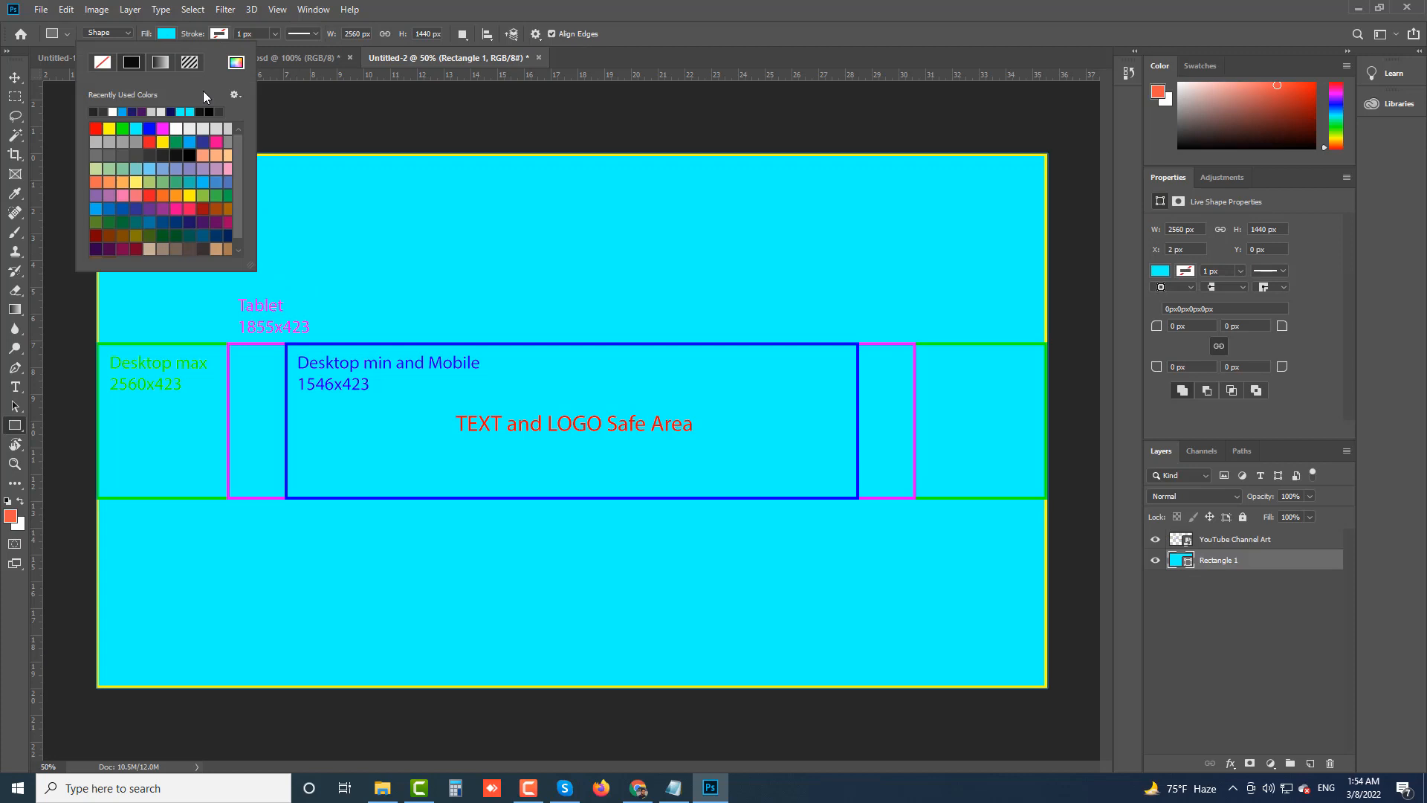
click(162, 153)
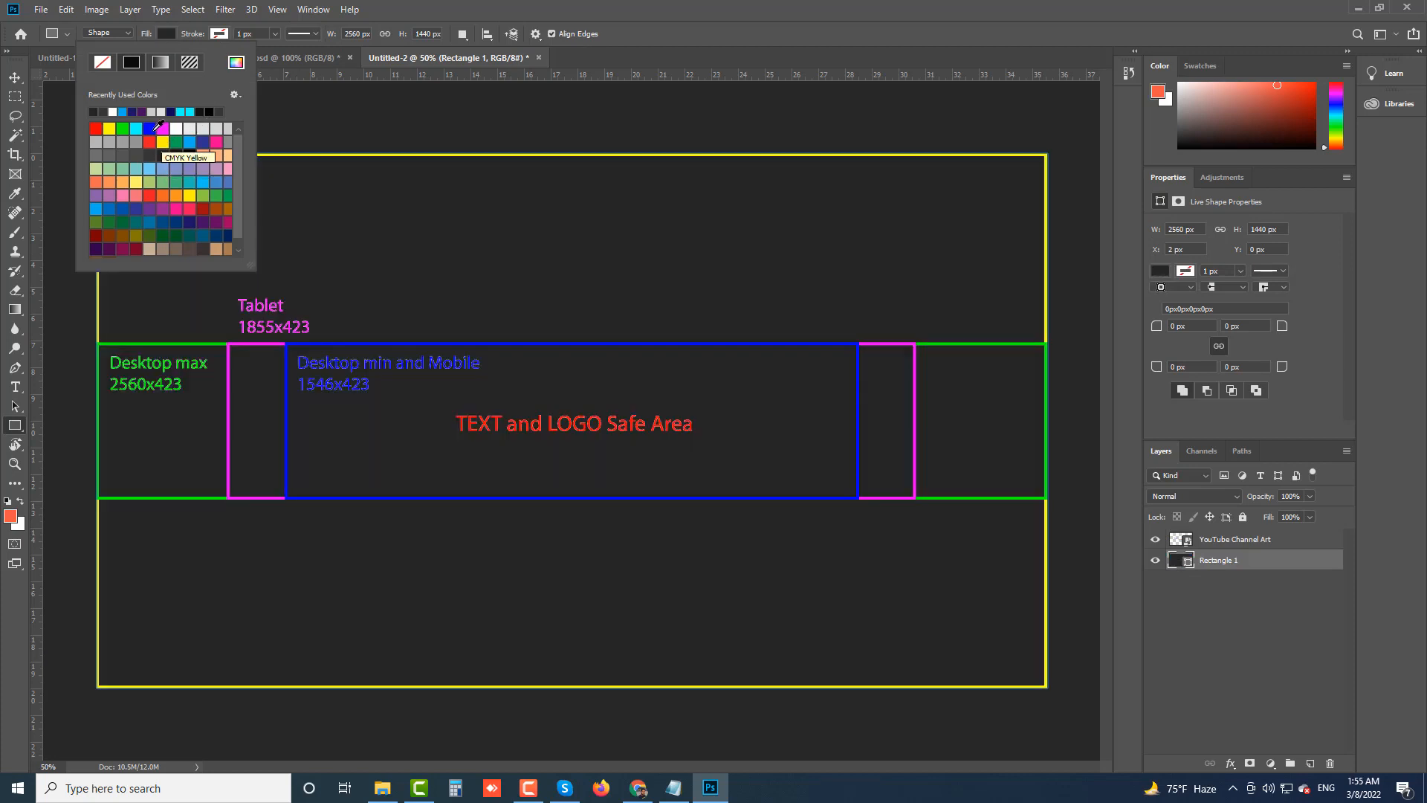
click(151, 129)
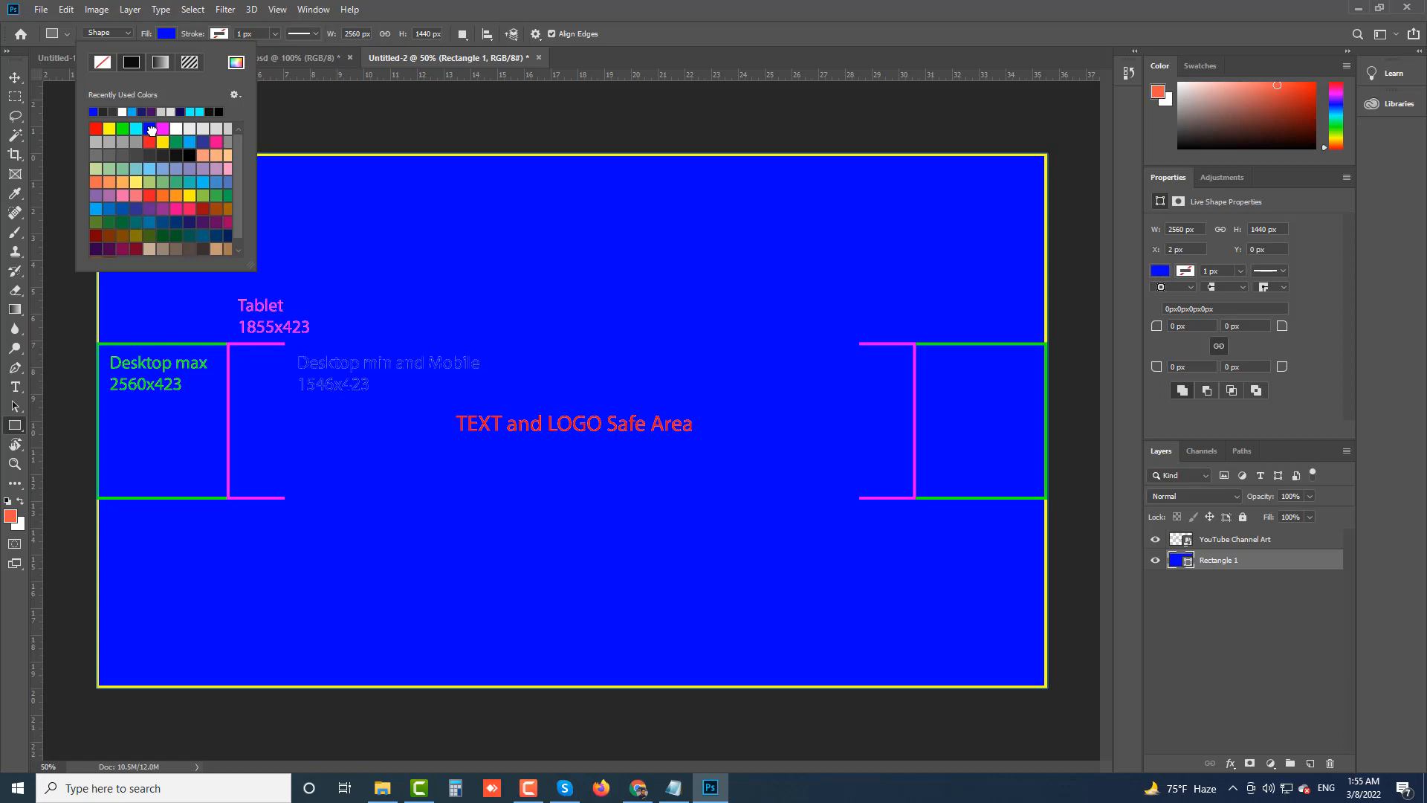
click(164, 154)
Draw a rectangle about 2554 × 418 px over the Desktop max band and fill it with dark navy blue
click(18, 431)
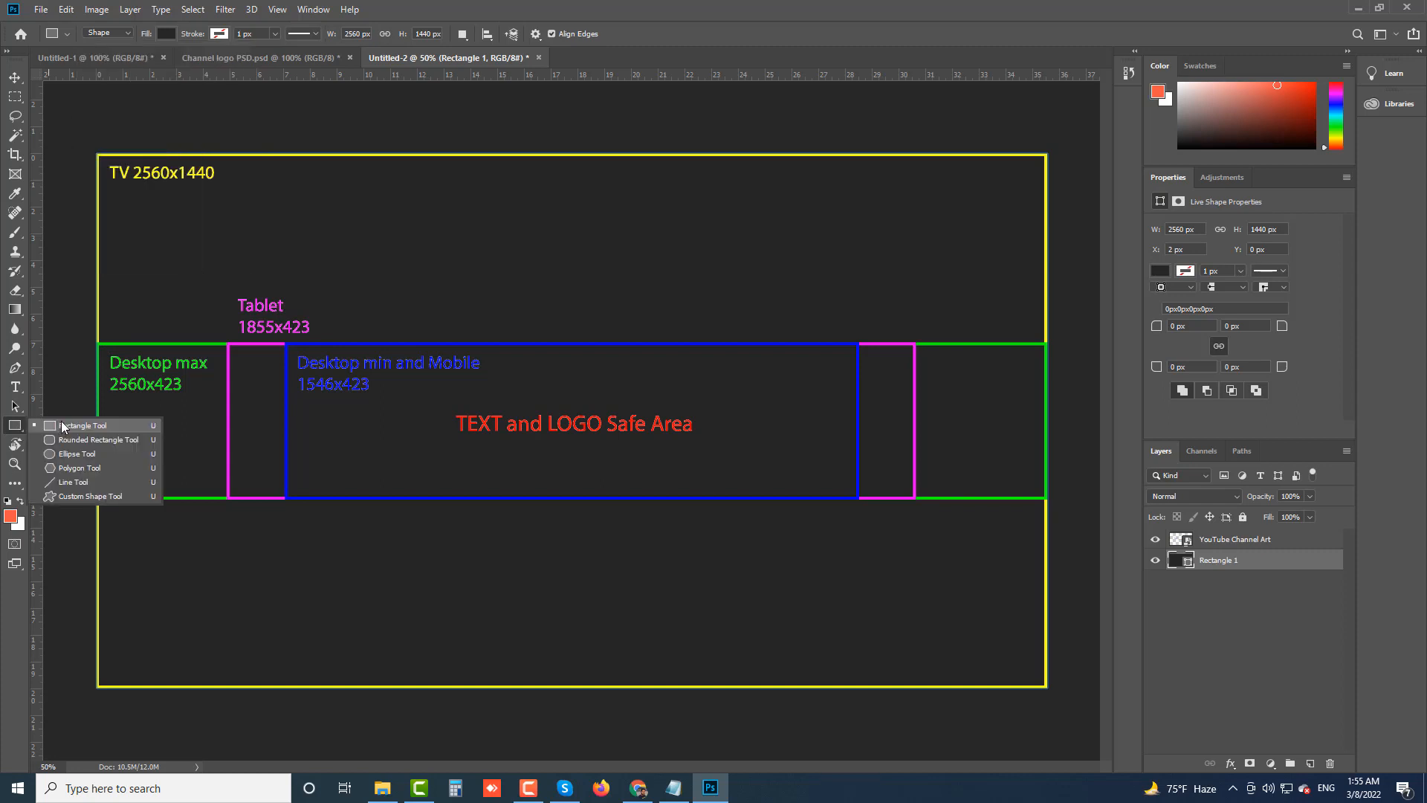
click(64, 426)
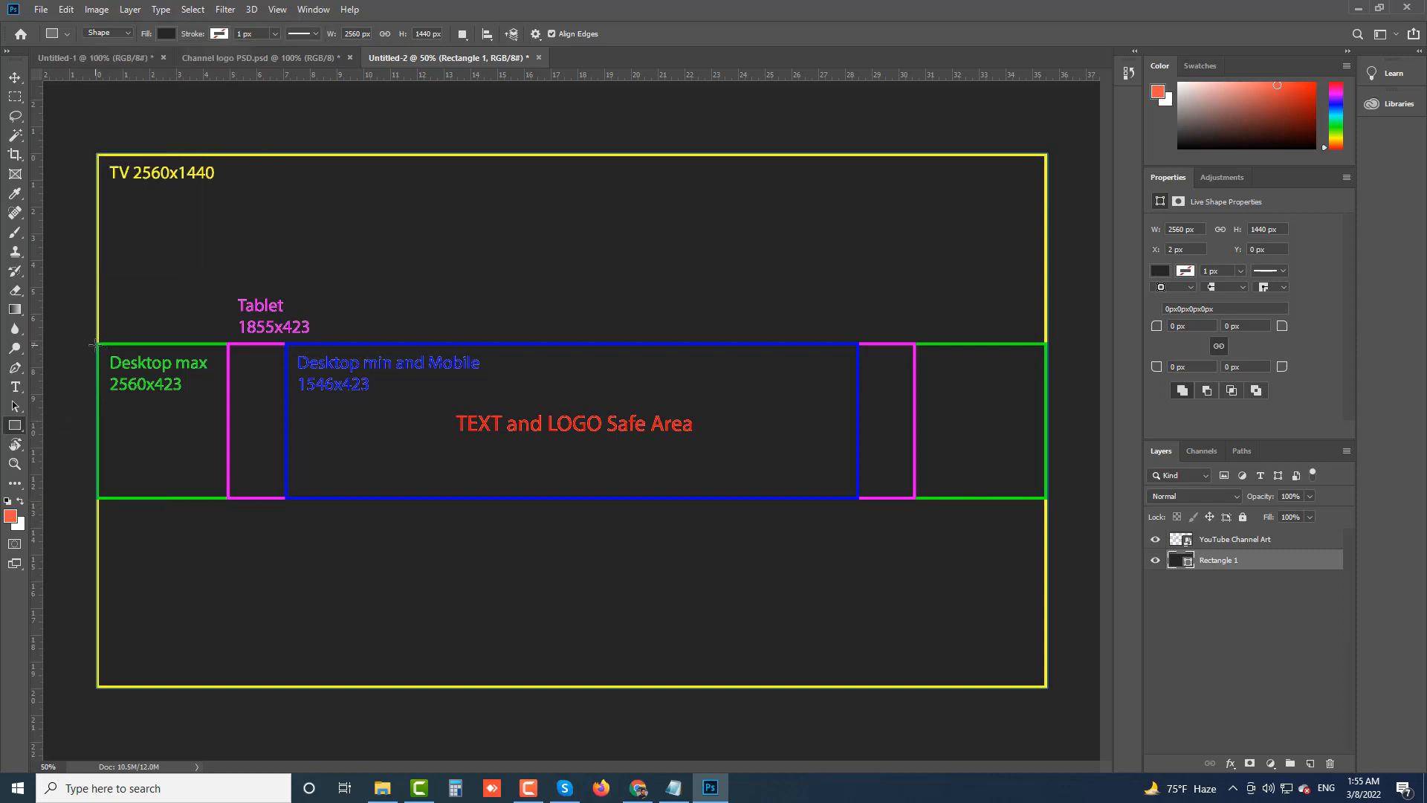
mouse_move(96, 344)
mouse_down()
mouse_move(258, 476)
mouse_move(382, 504)
mouse_move(1044, 498)
mouse_up()
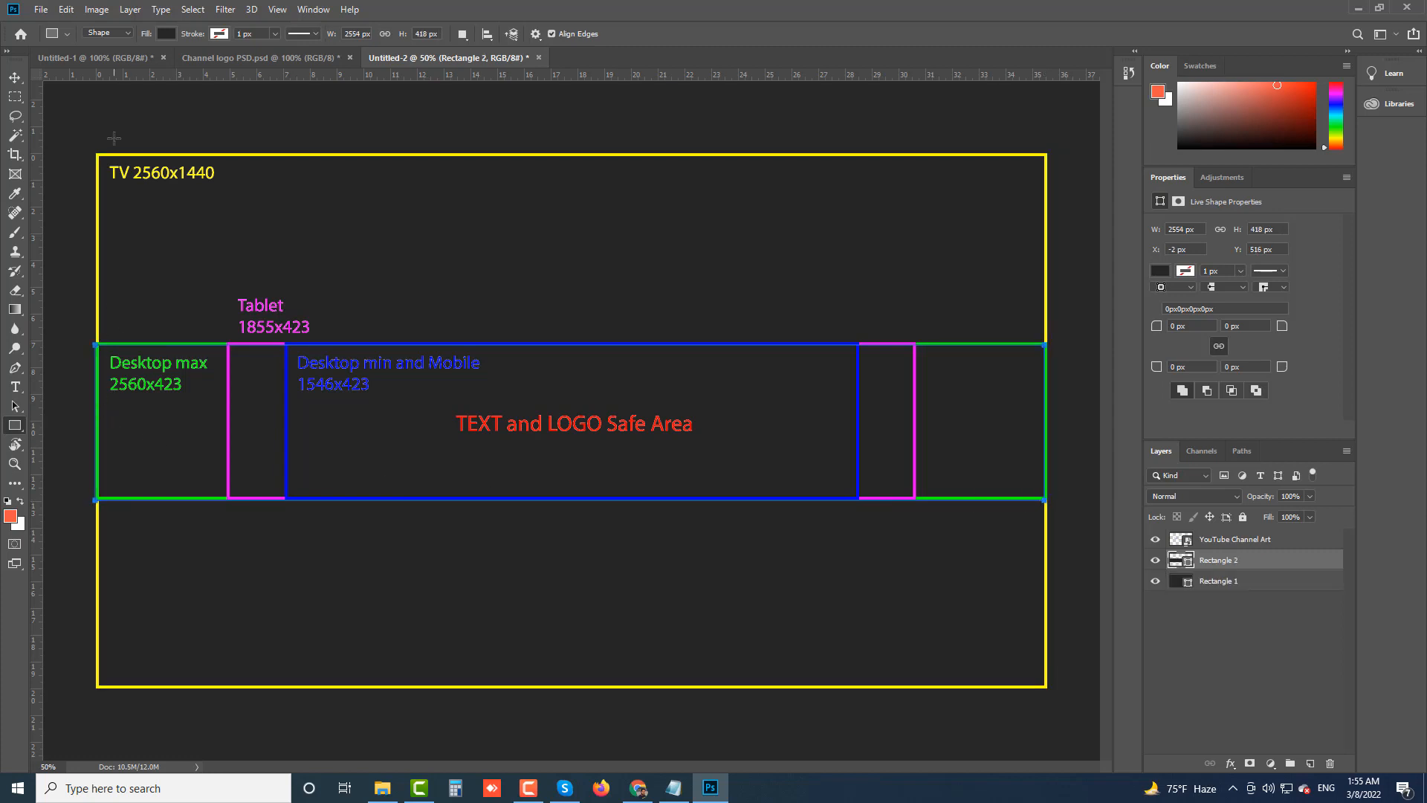
click(171, 36)
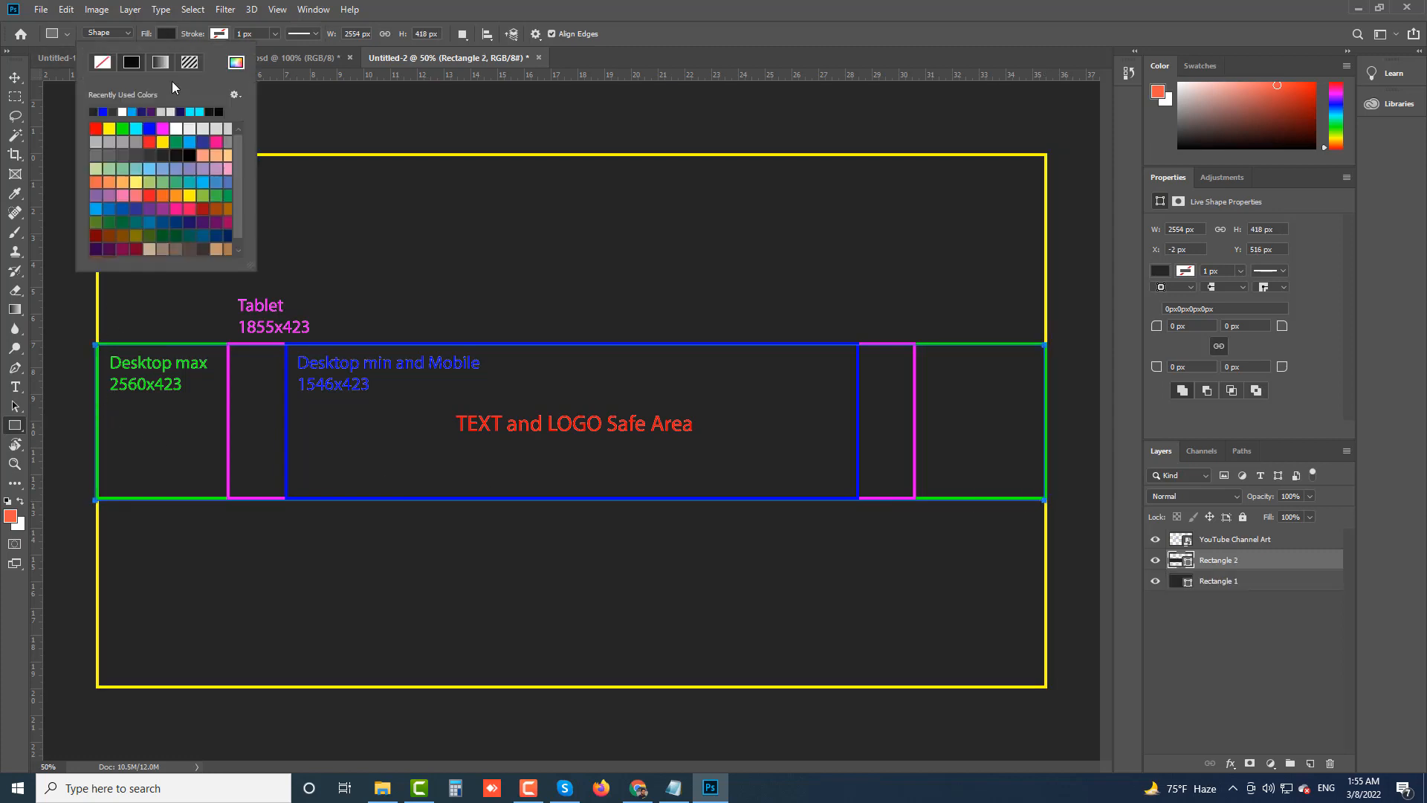
click(121, 156)
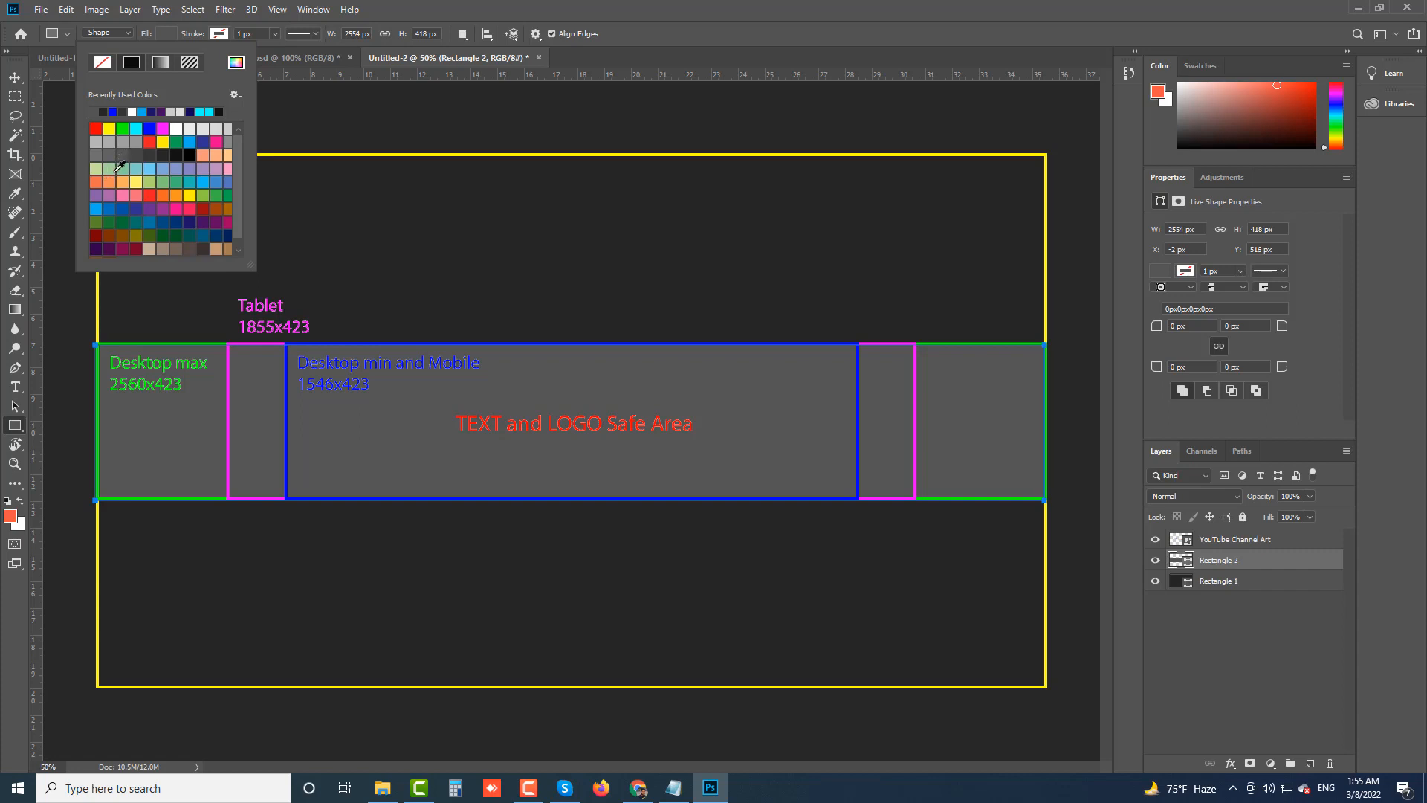
click(149, 129)
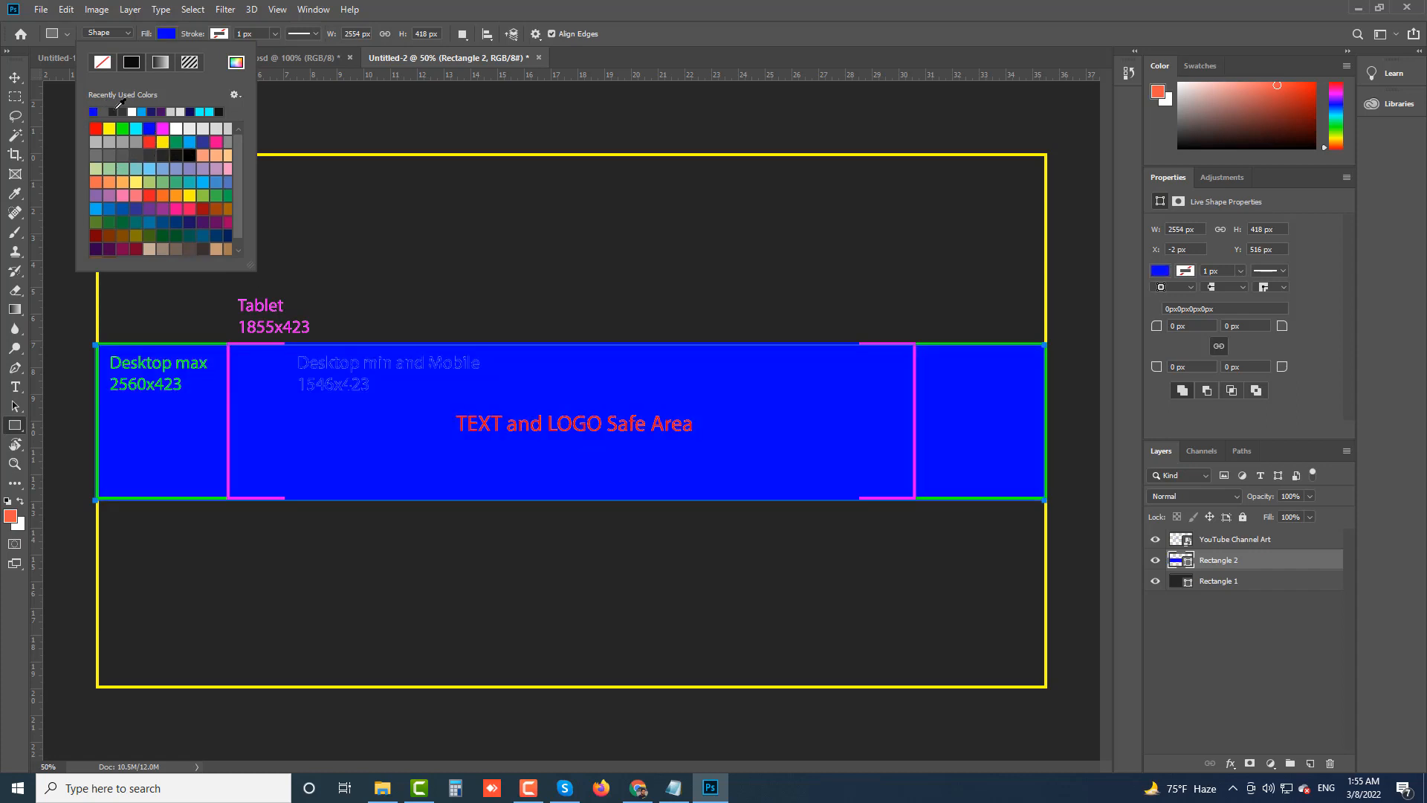
click(192, 225)
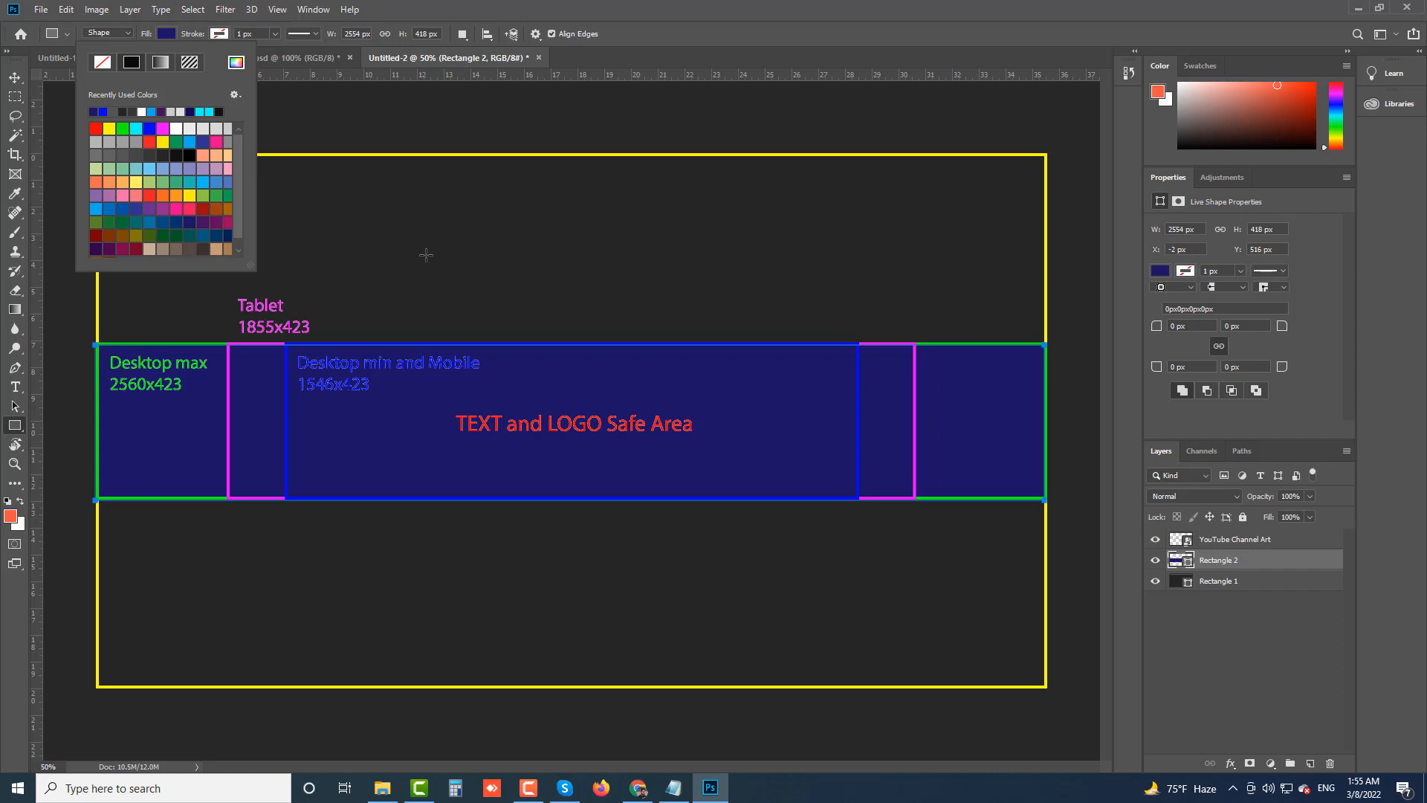
click(15, 81)
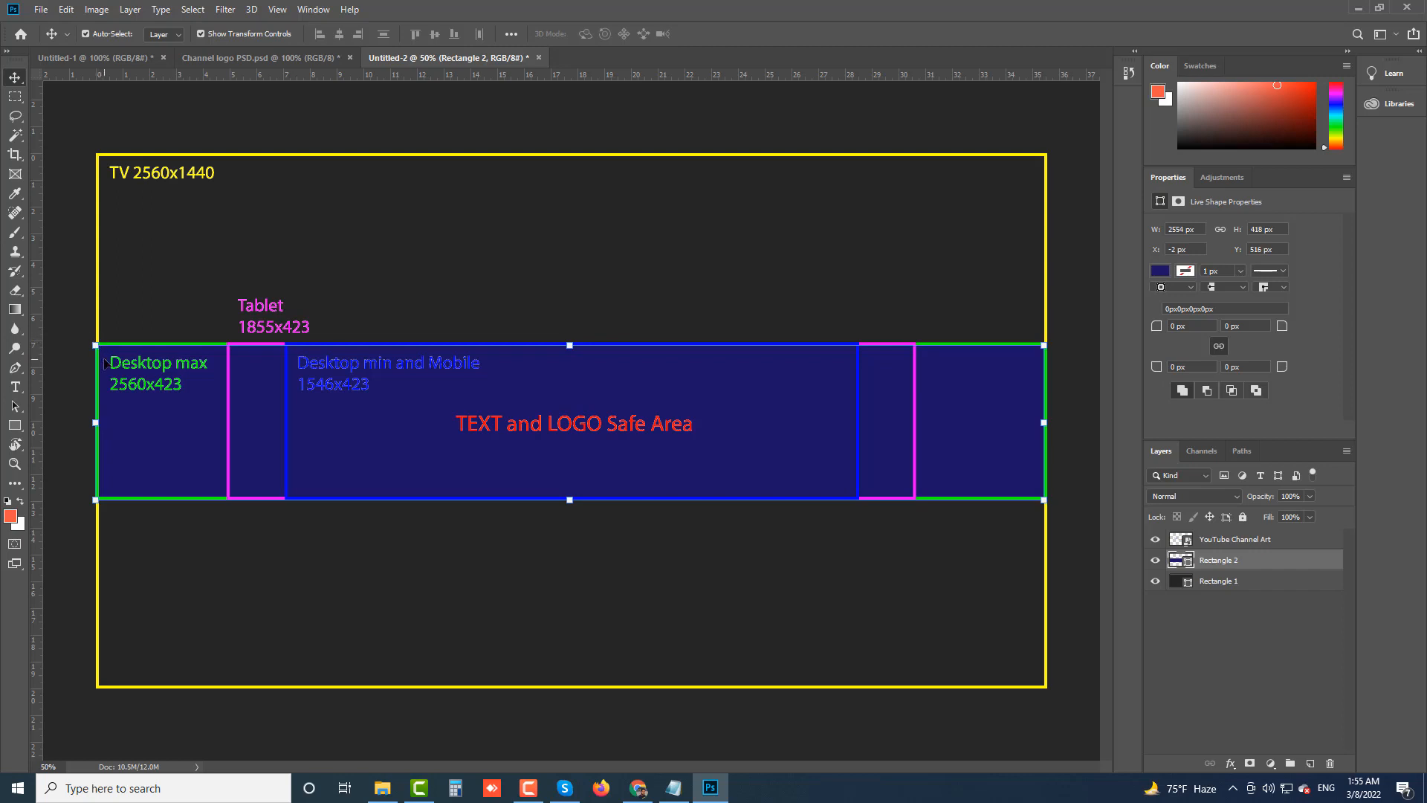
Try to add a text line inside the dark blue band
click(14, 387)
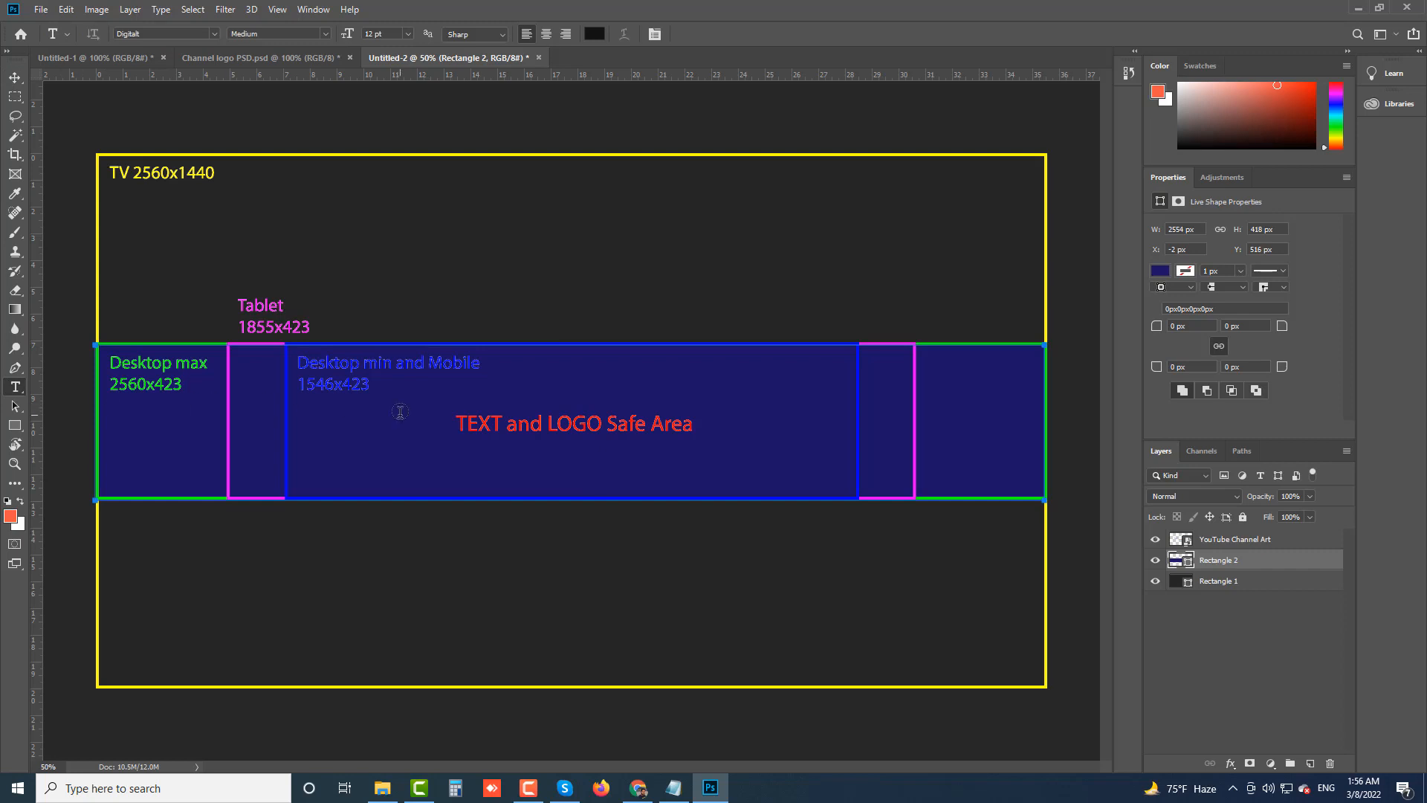
click(412, 443)
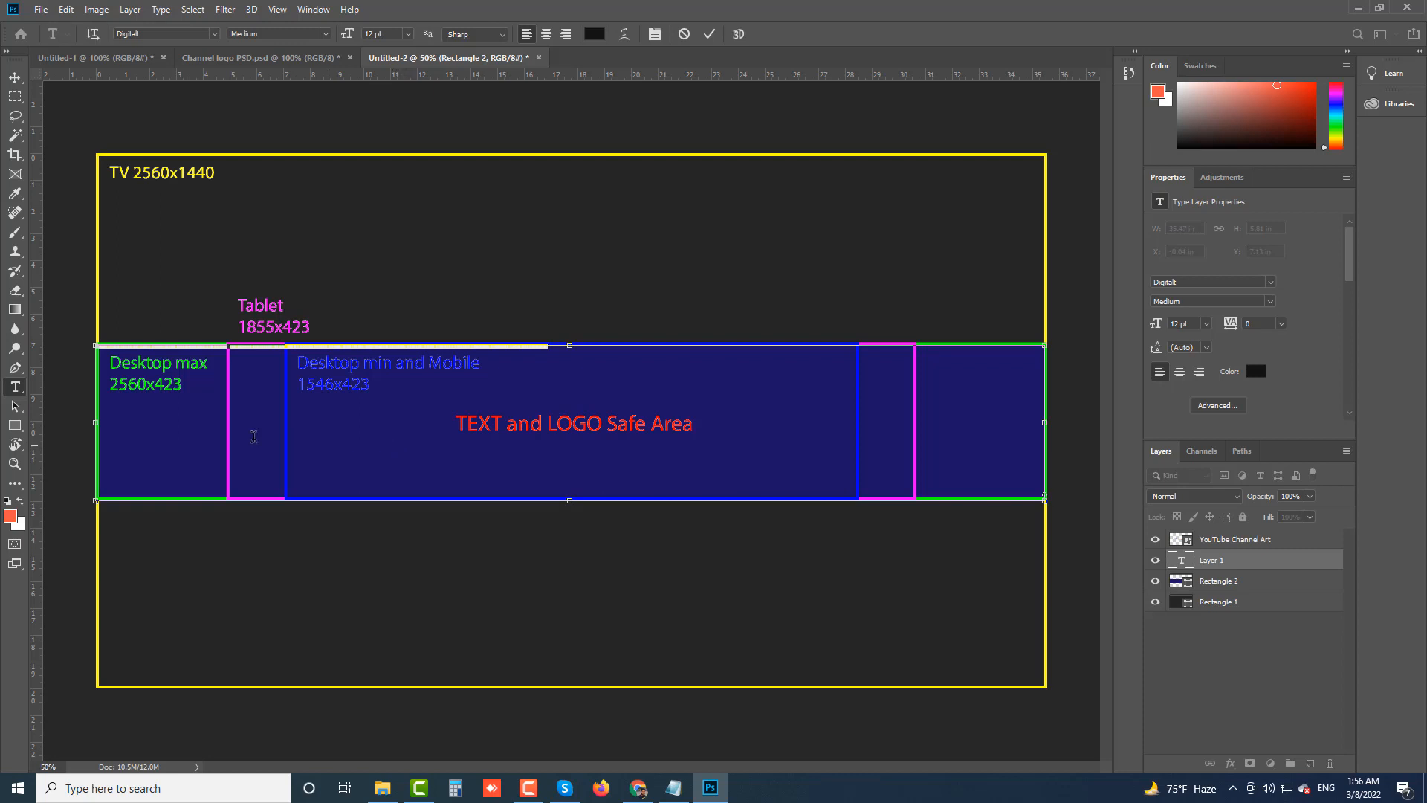
click(14, 77)
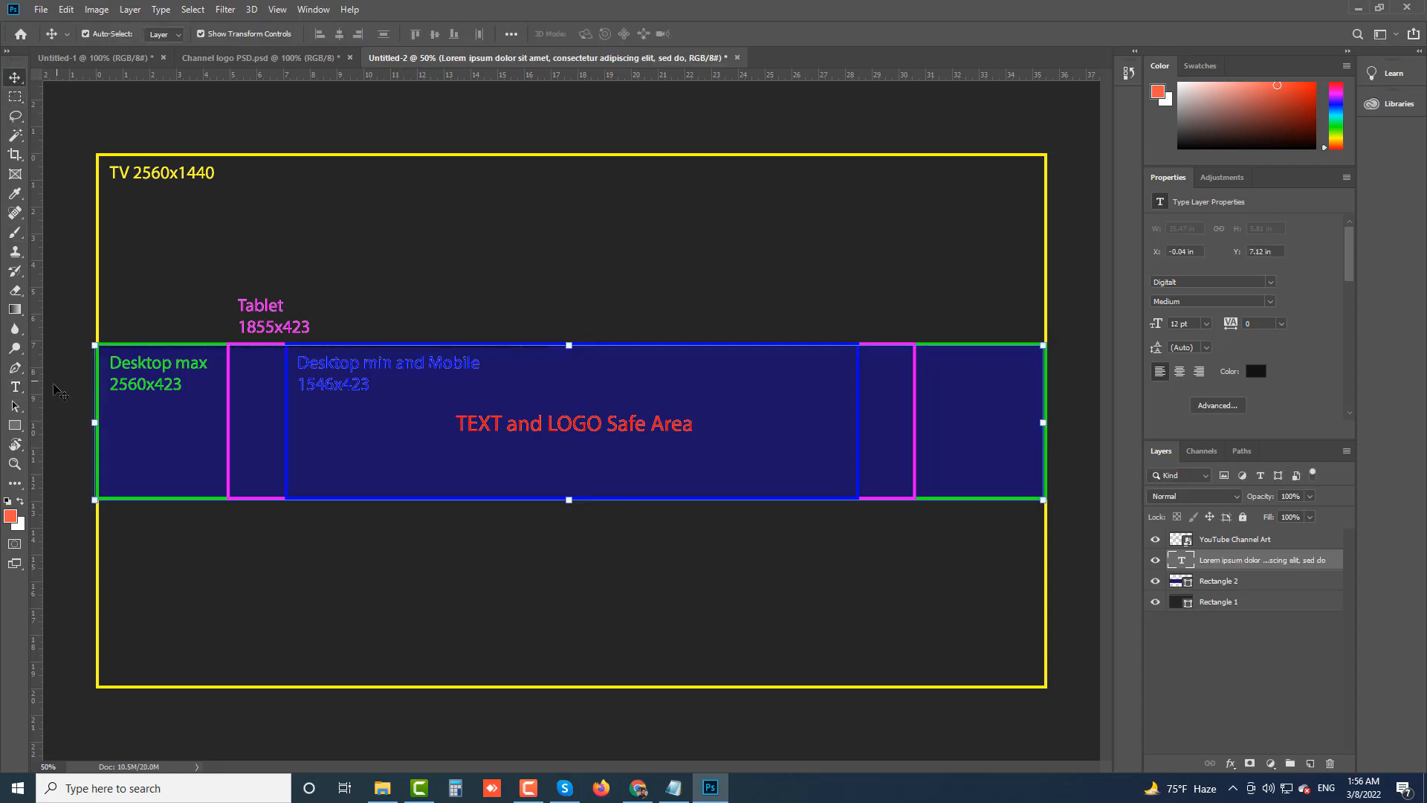
Add the text "Z-TECH" in the Digitalt font below the dark blue band and enlarge it to about 312 pt
click(21, 388)
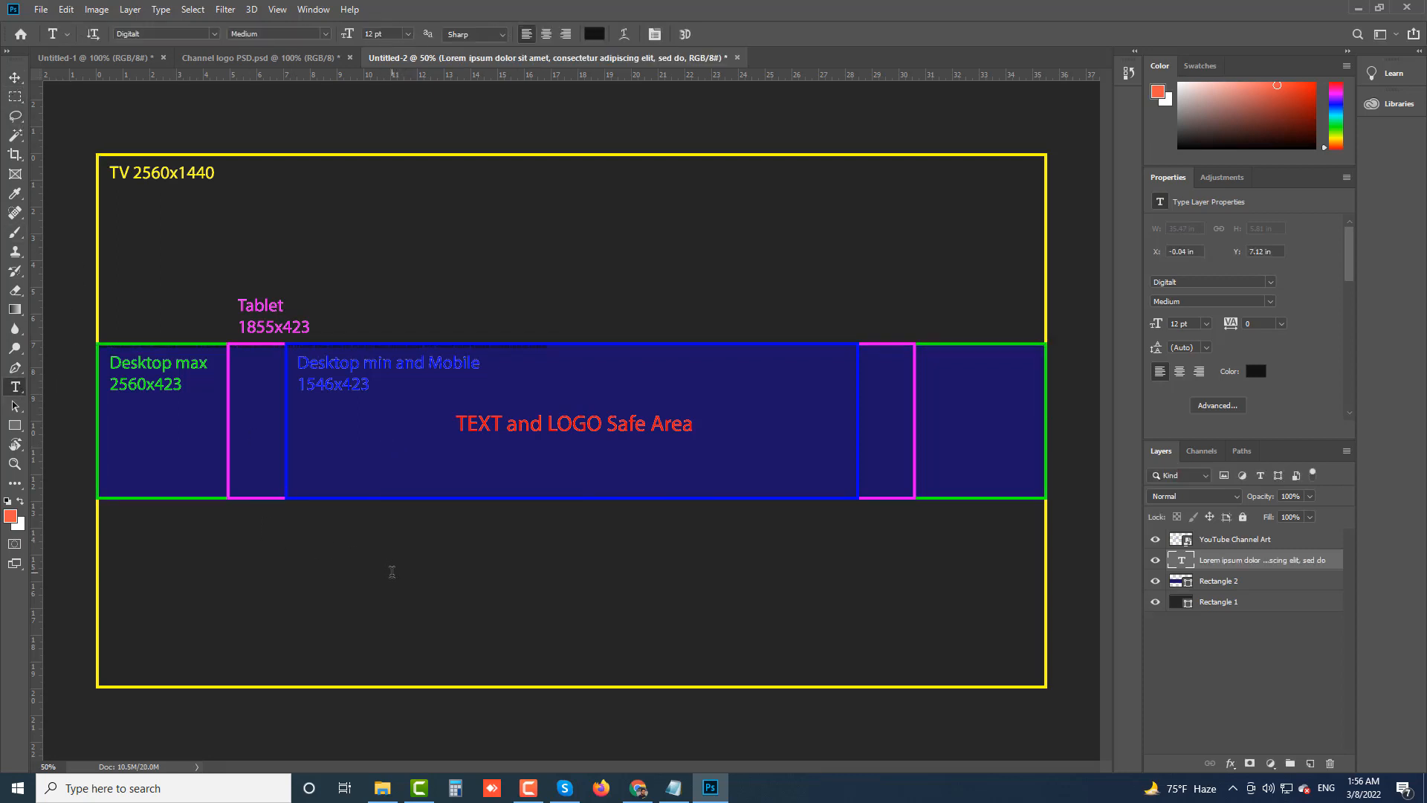
click(392, 569)
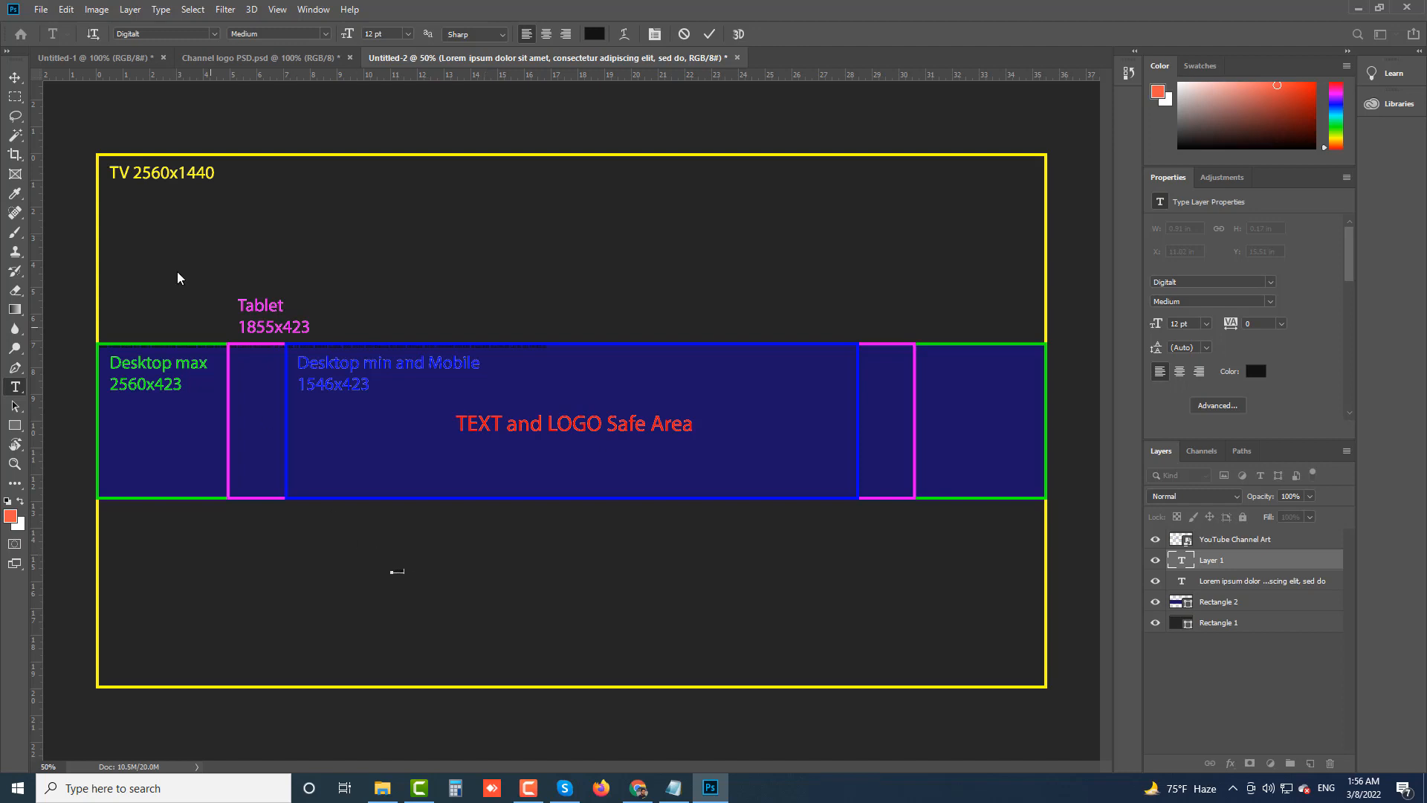
click(14, 77)
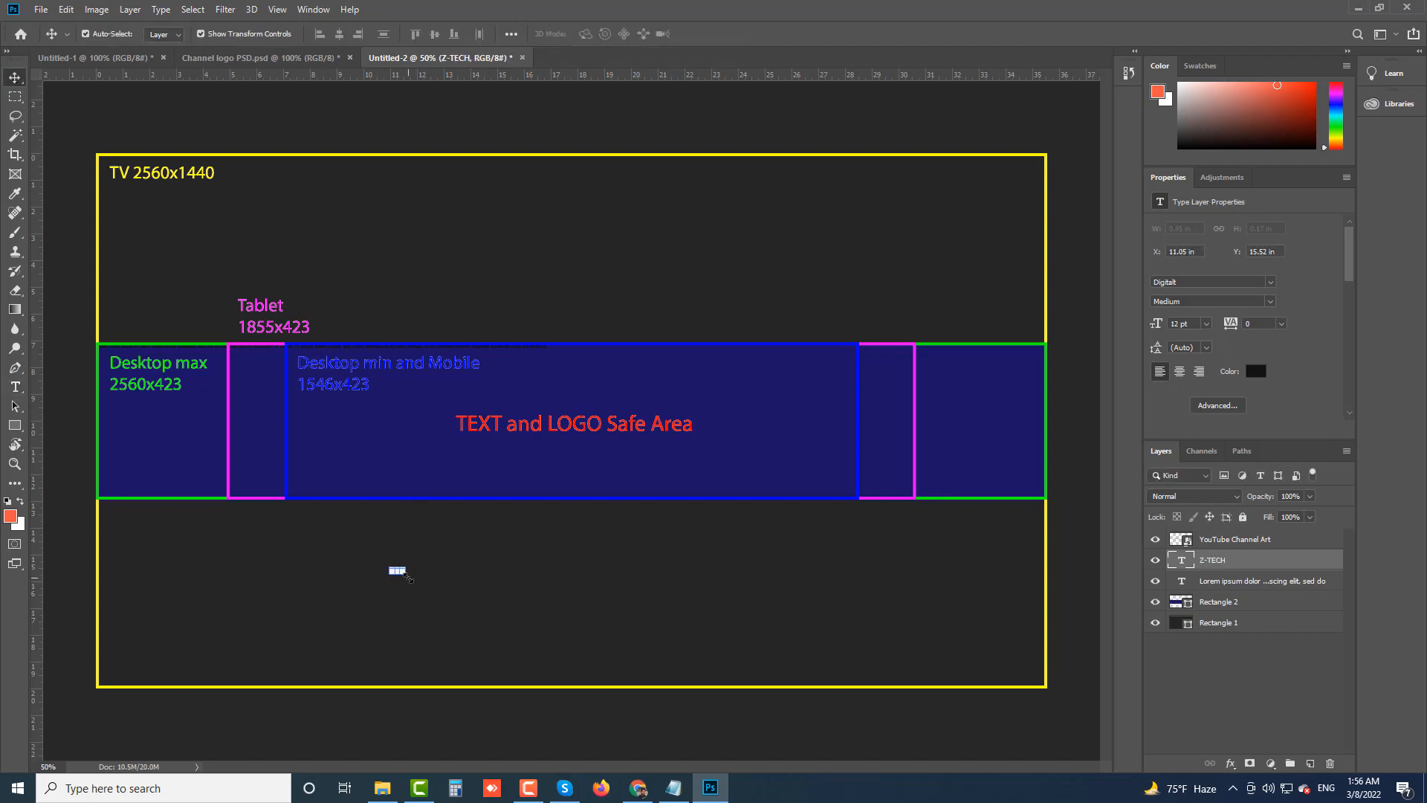
drag(401, 573, 703, 672)
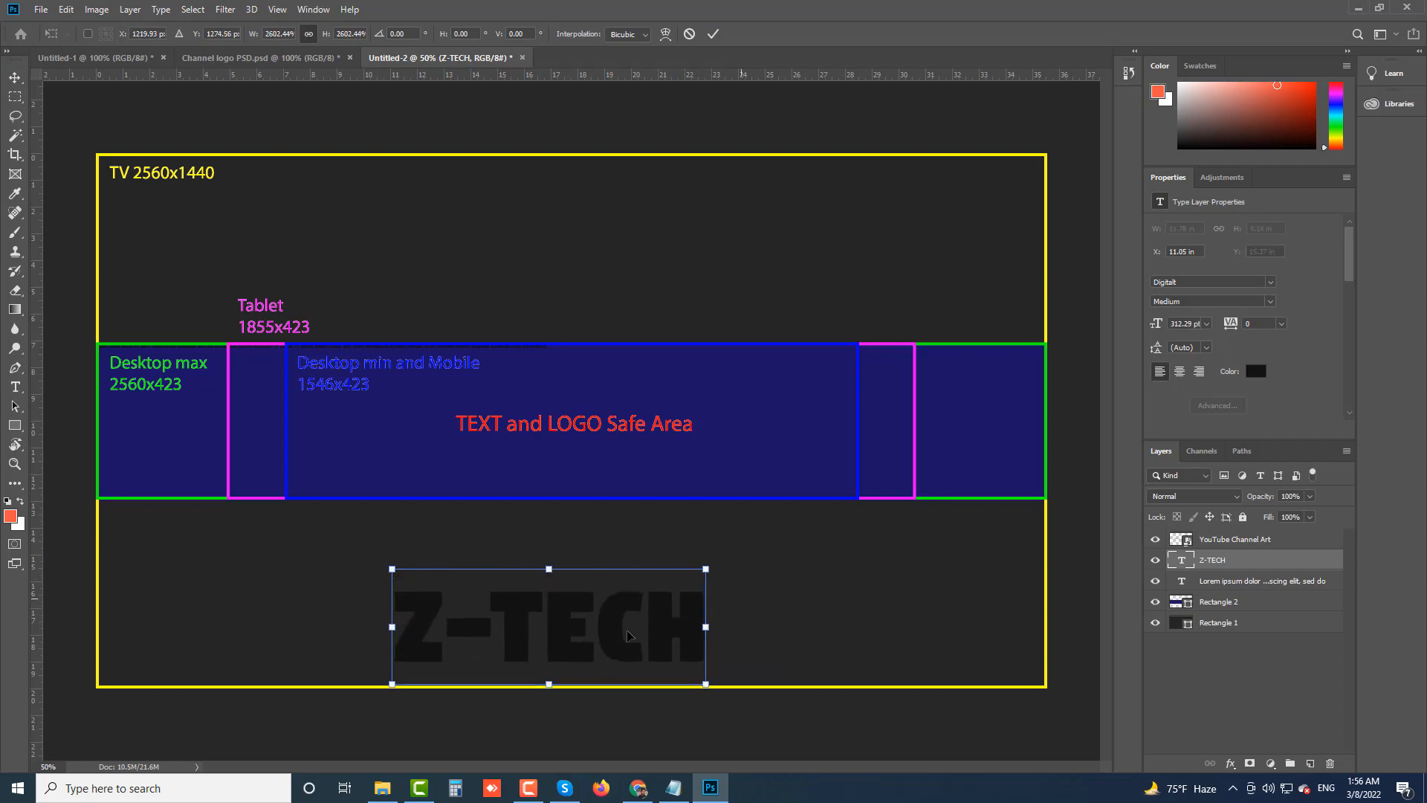
drag(608, 630, 608, 589)
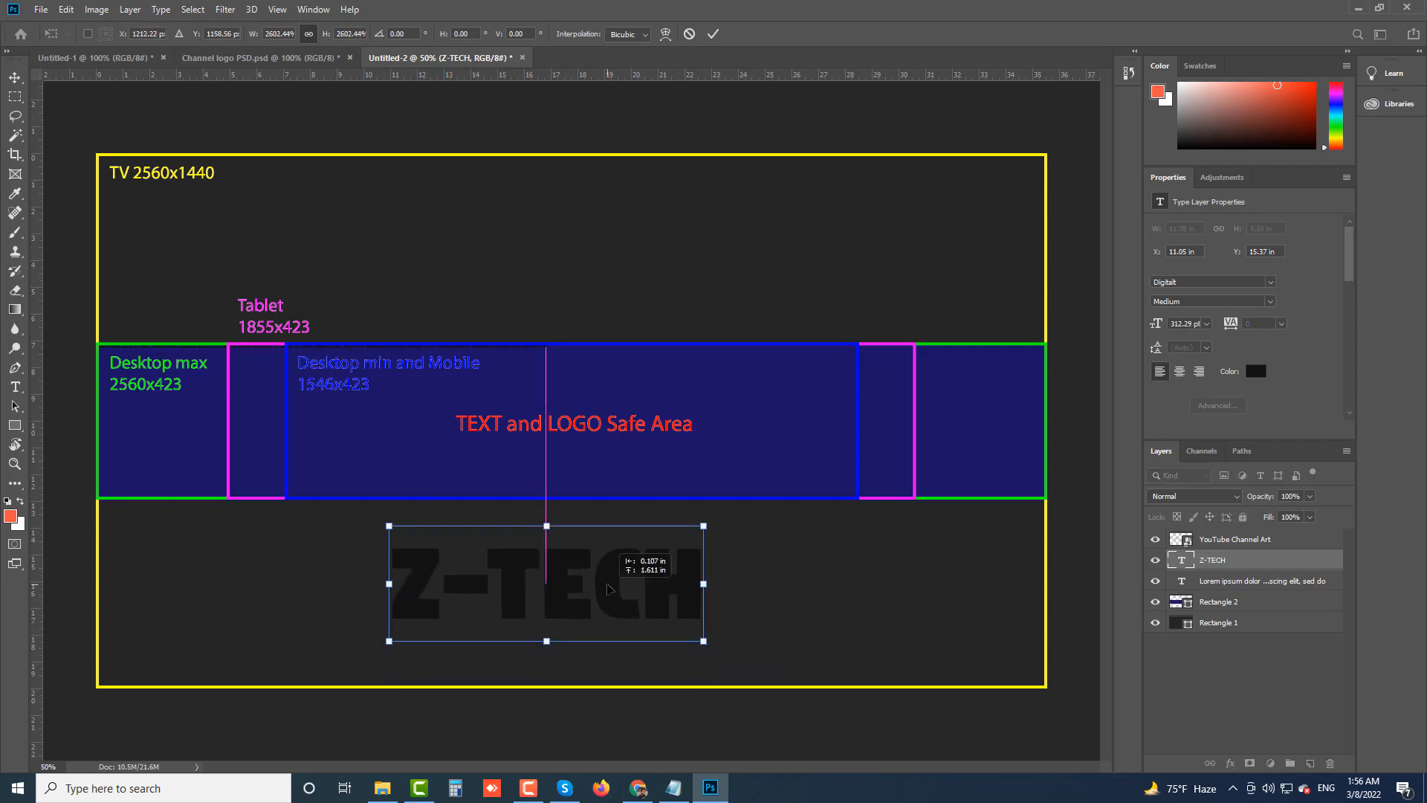
Set the color of the whole Z-TECH text to white (ffffff)
click(15, 386)
drag(410, 576, 725, 567)
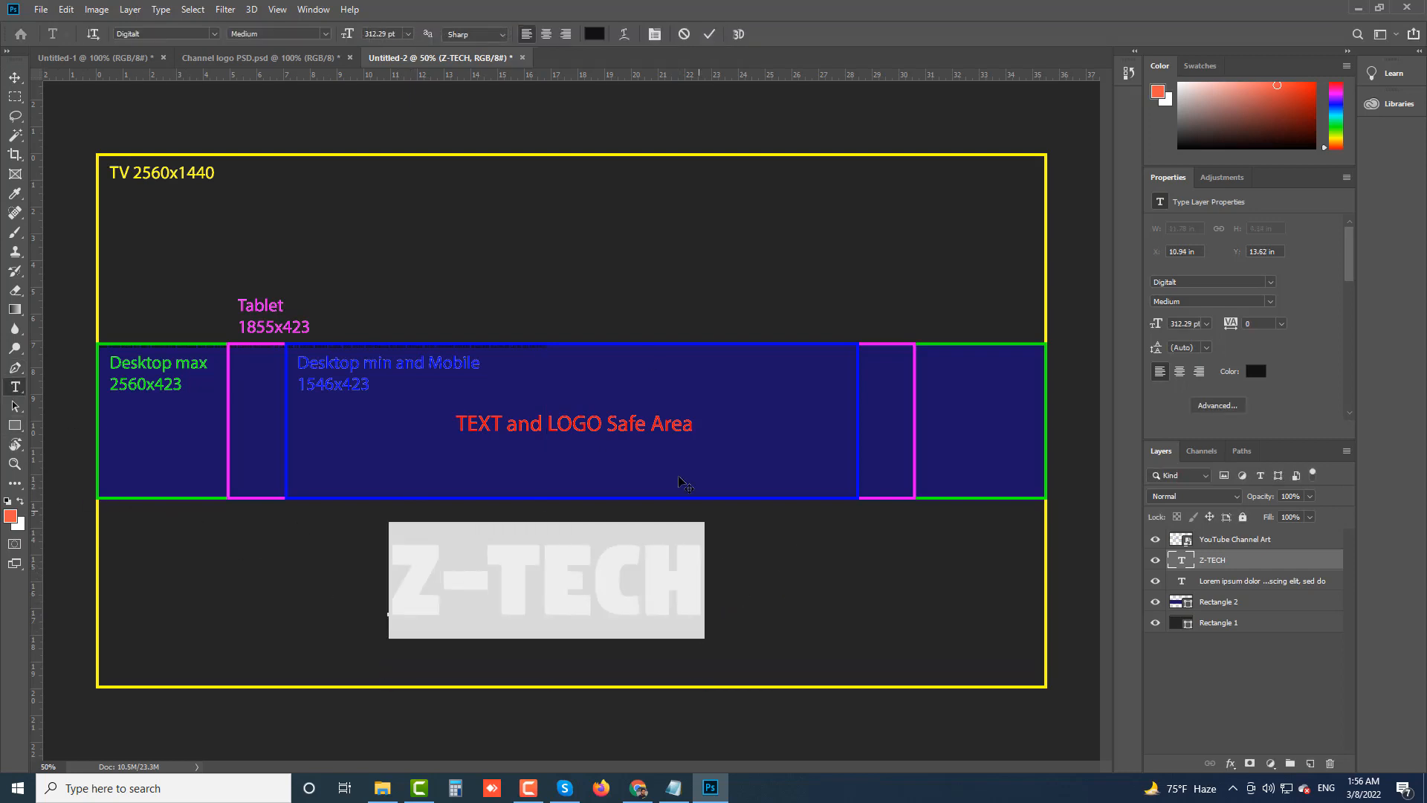
click(595, 33)
text(ffffff)
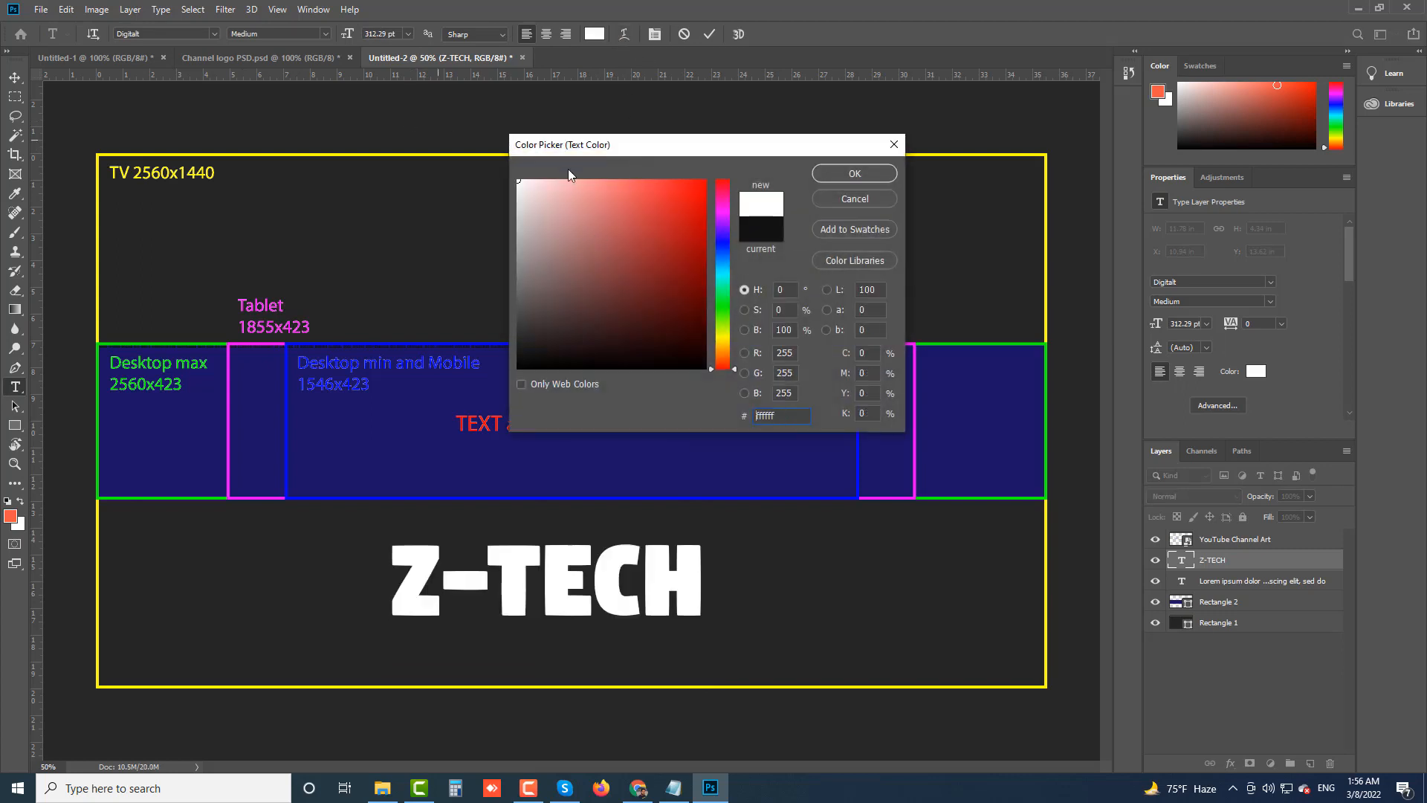
click(855, 177)
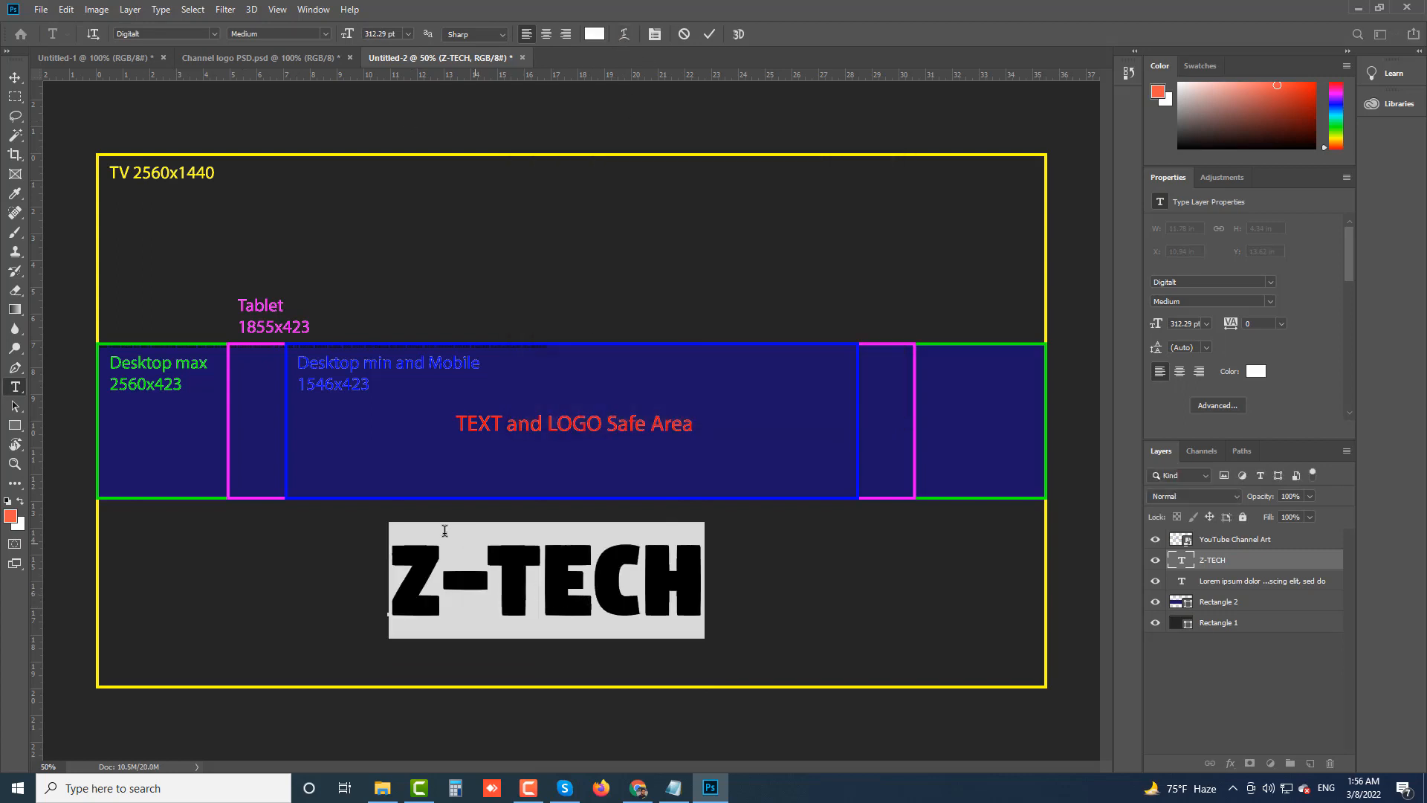
Move the Z-TECH text into the center of the dark blue band and reduce only its height to about 78%
click(15, 76)
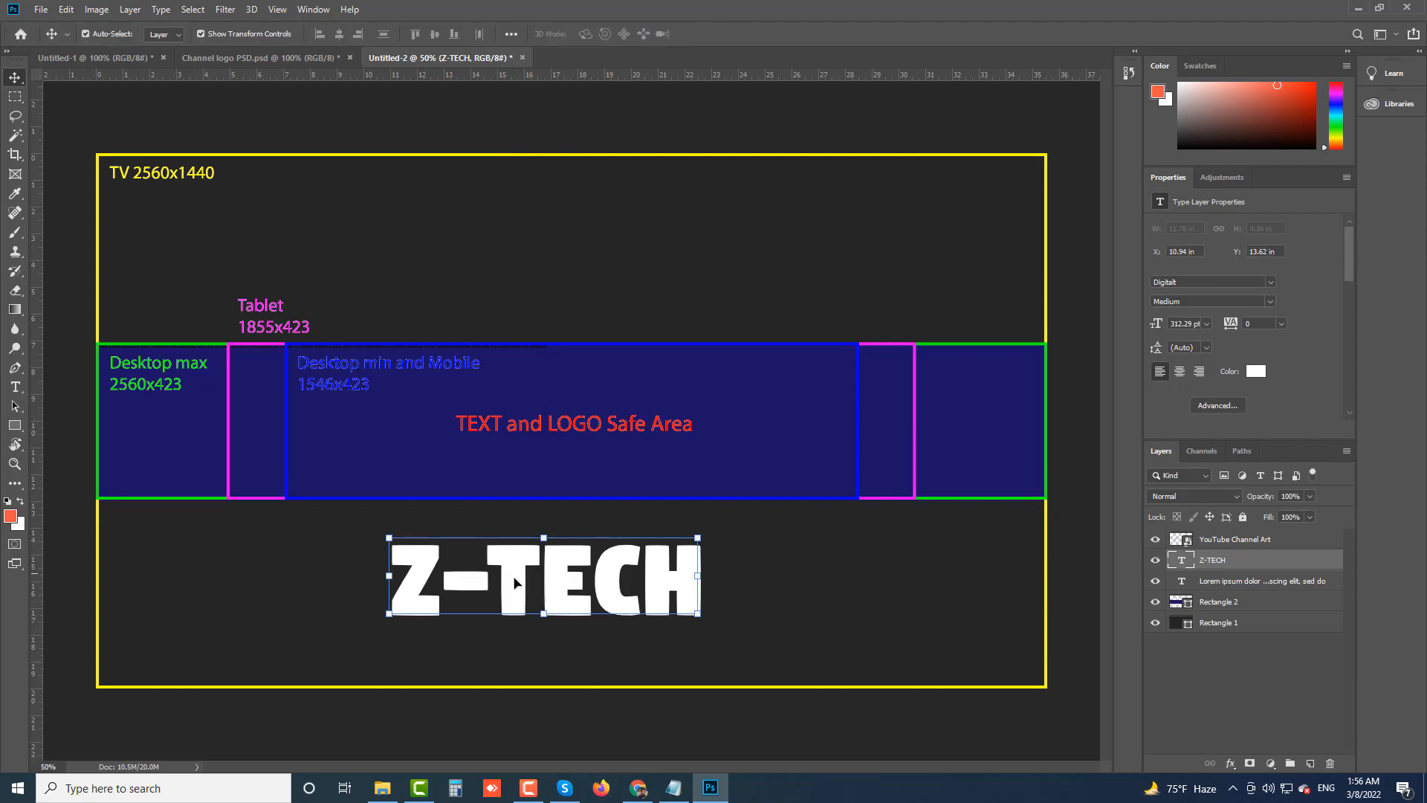
drag(531, 573, 564, 429)
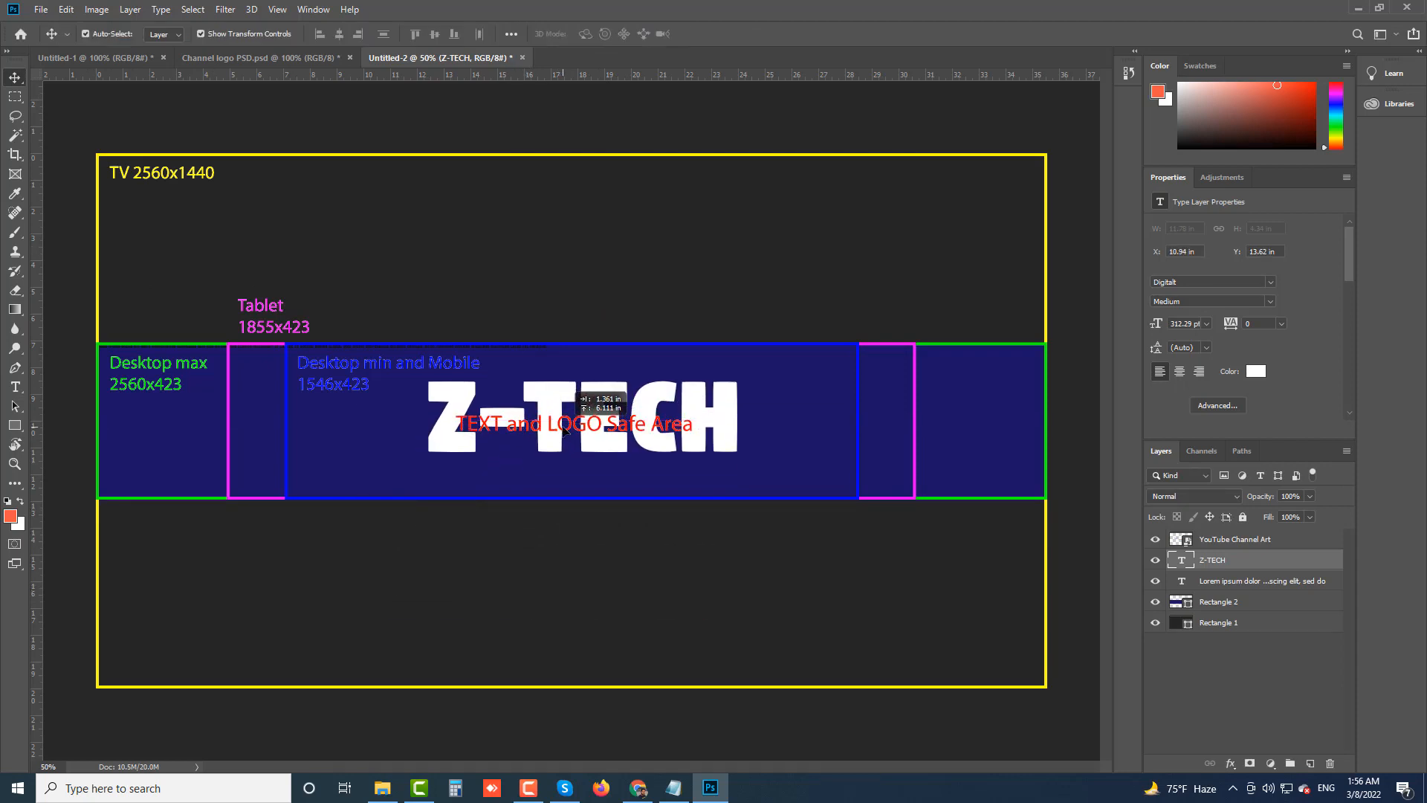
drag(564, 429, 565, 430)
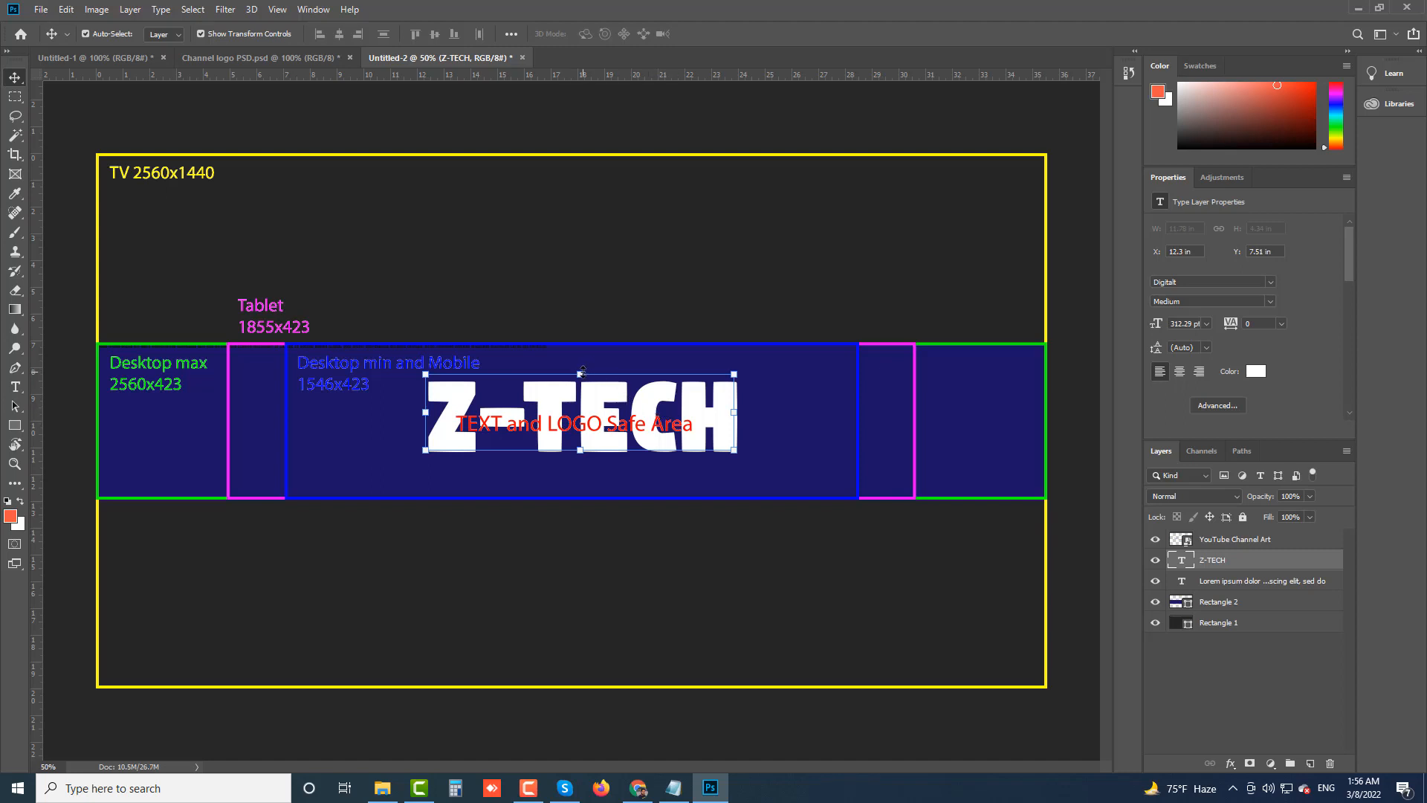
key(ctrl)
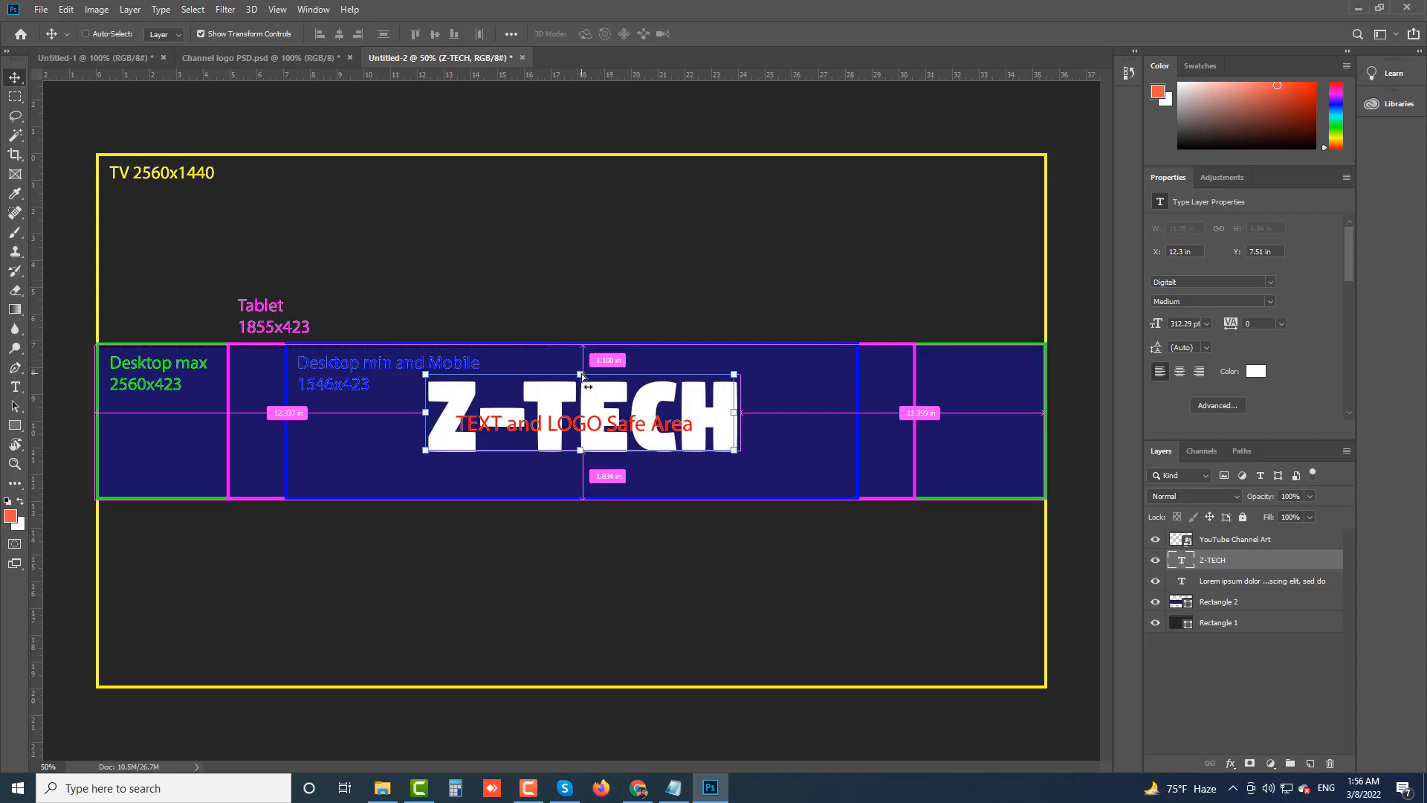
mouse_move(579, 376)
mouse_down()
mouse_move(584, 364)
mouse_move(584, 390)
mouse_up()
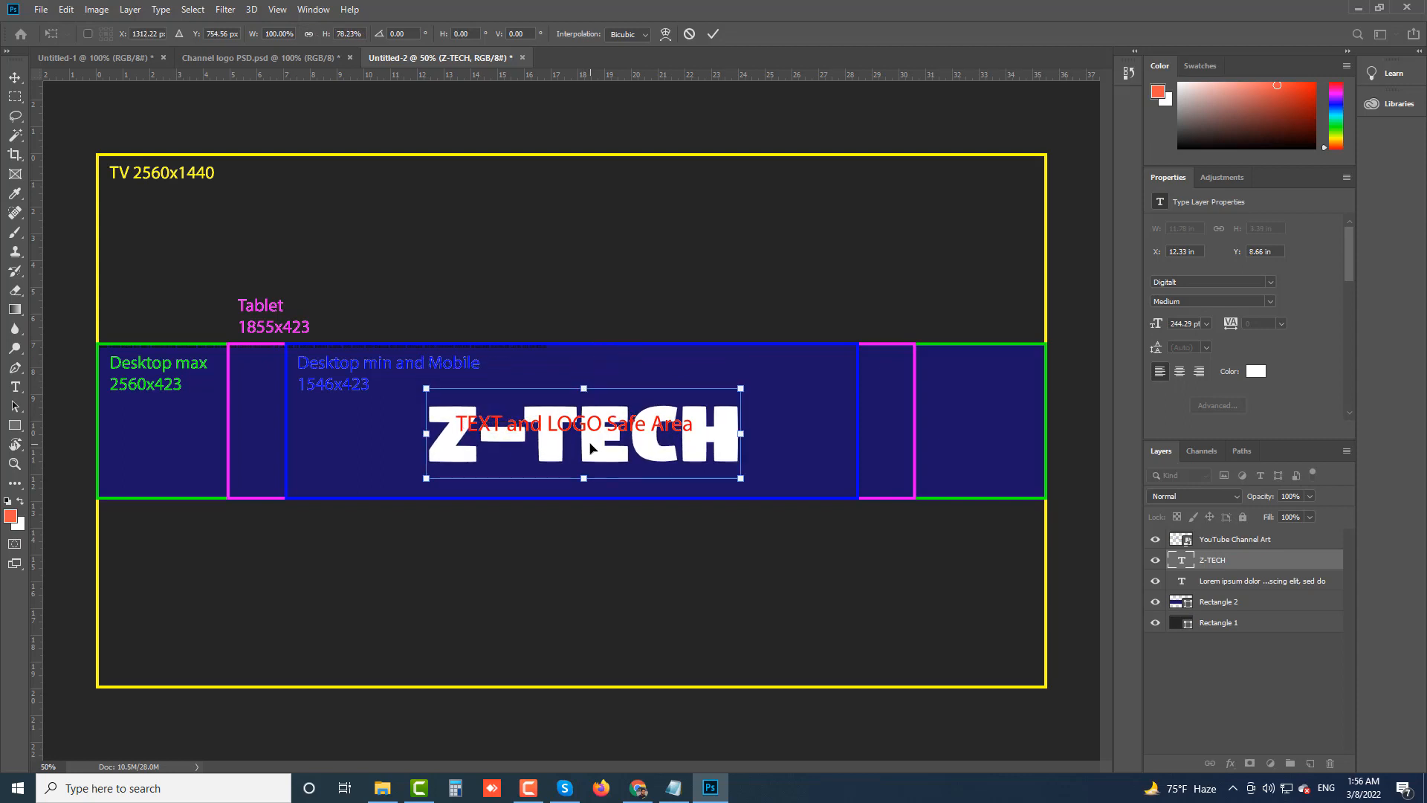
drag(592, 447, 580, 419)
key(Return)
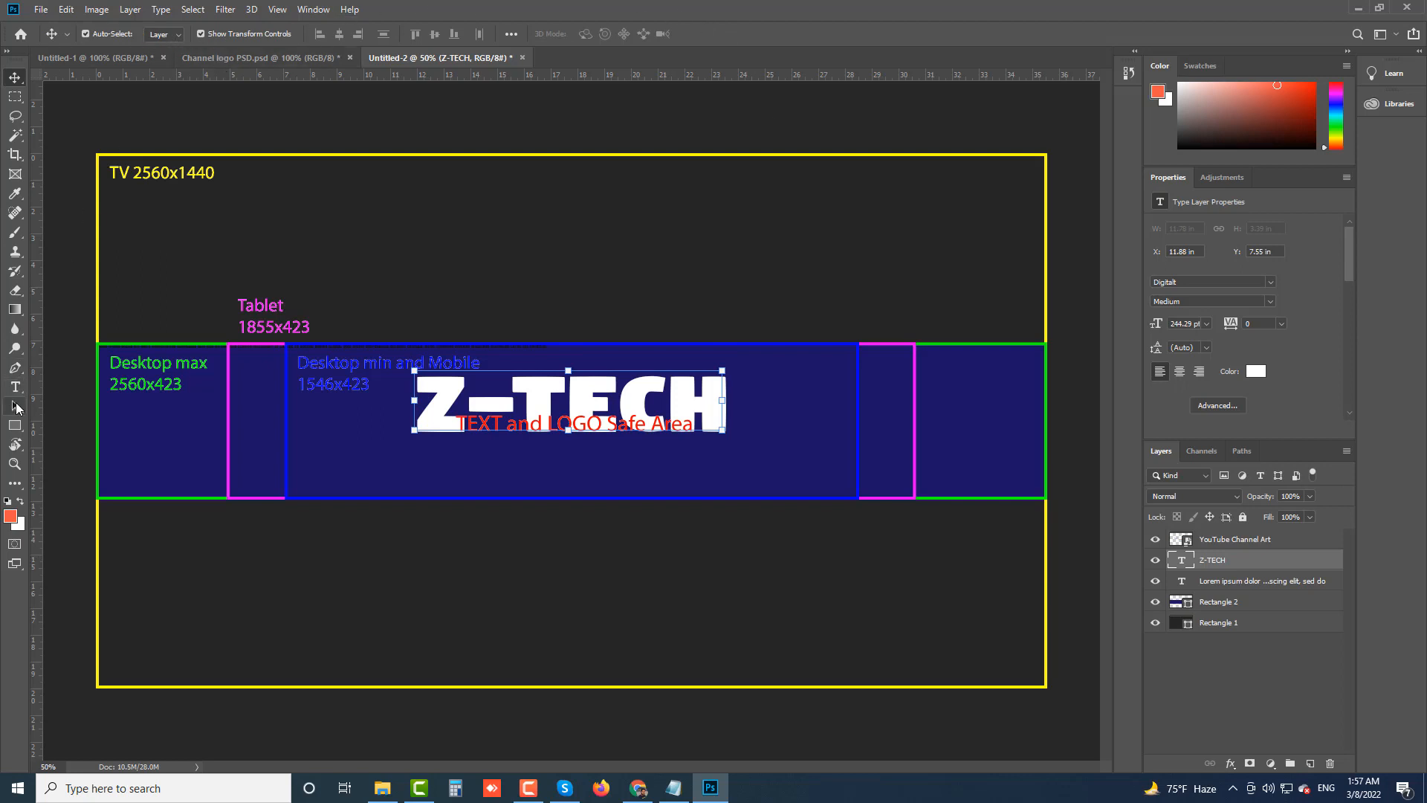
Draw a rectangle about 838 × 70 px directly beneath the Z-TECH text and fill it with white
click(15, 425)
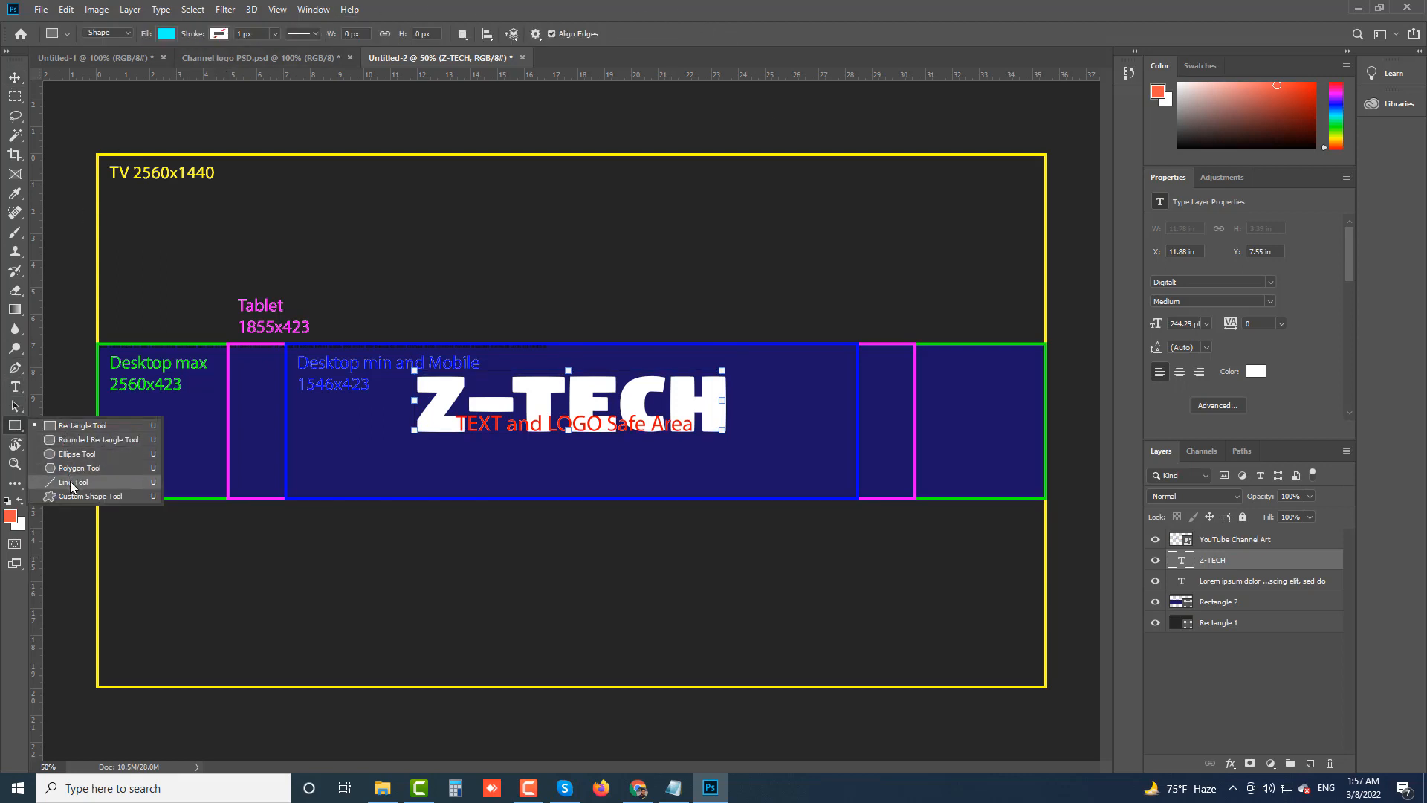
click(78, 429)
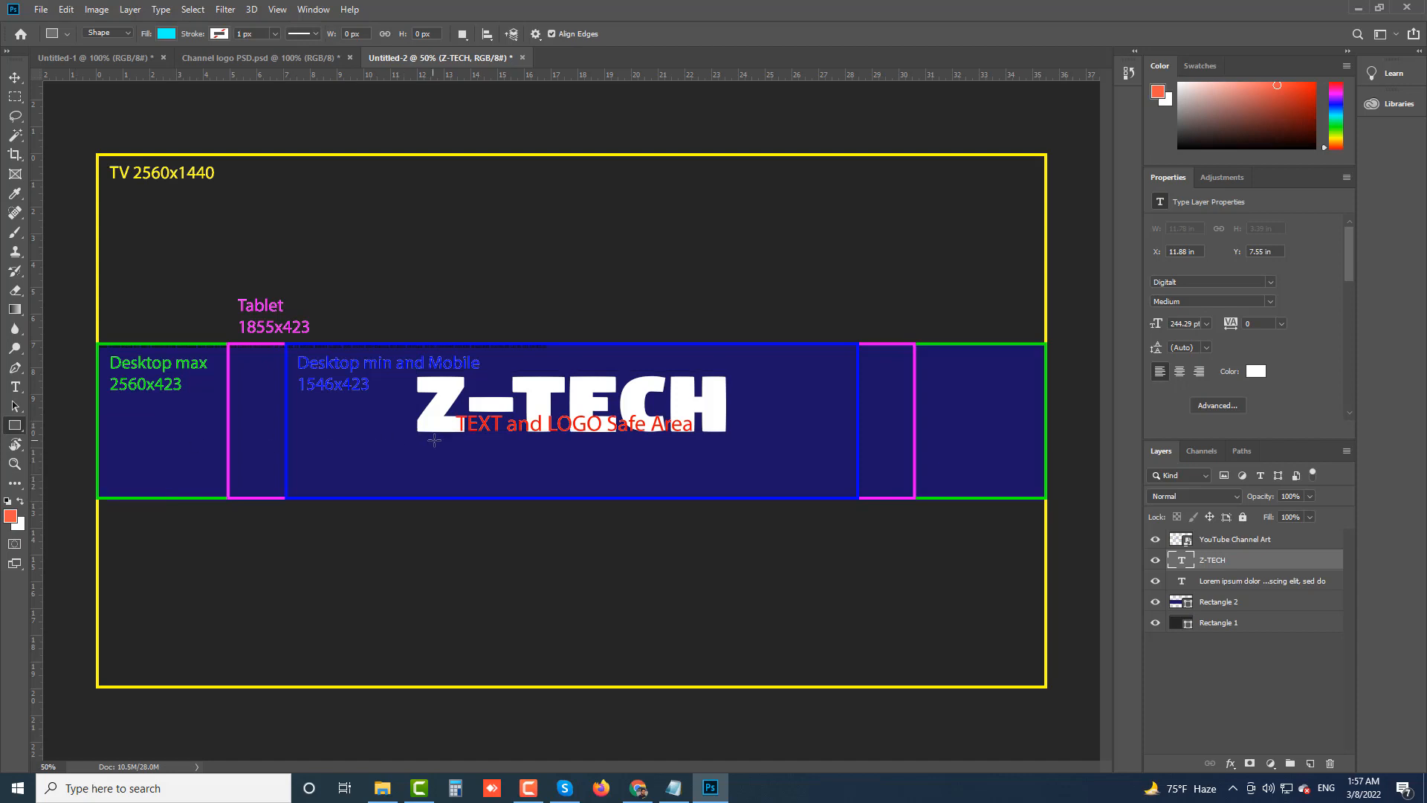
drag(417, 438, 727, 464)
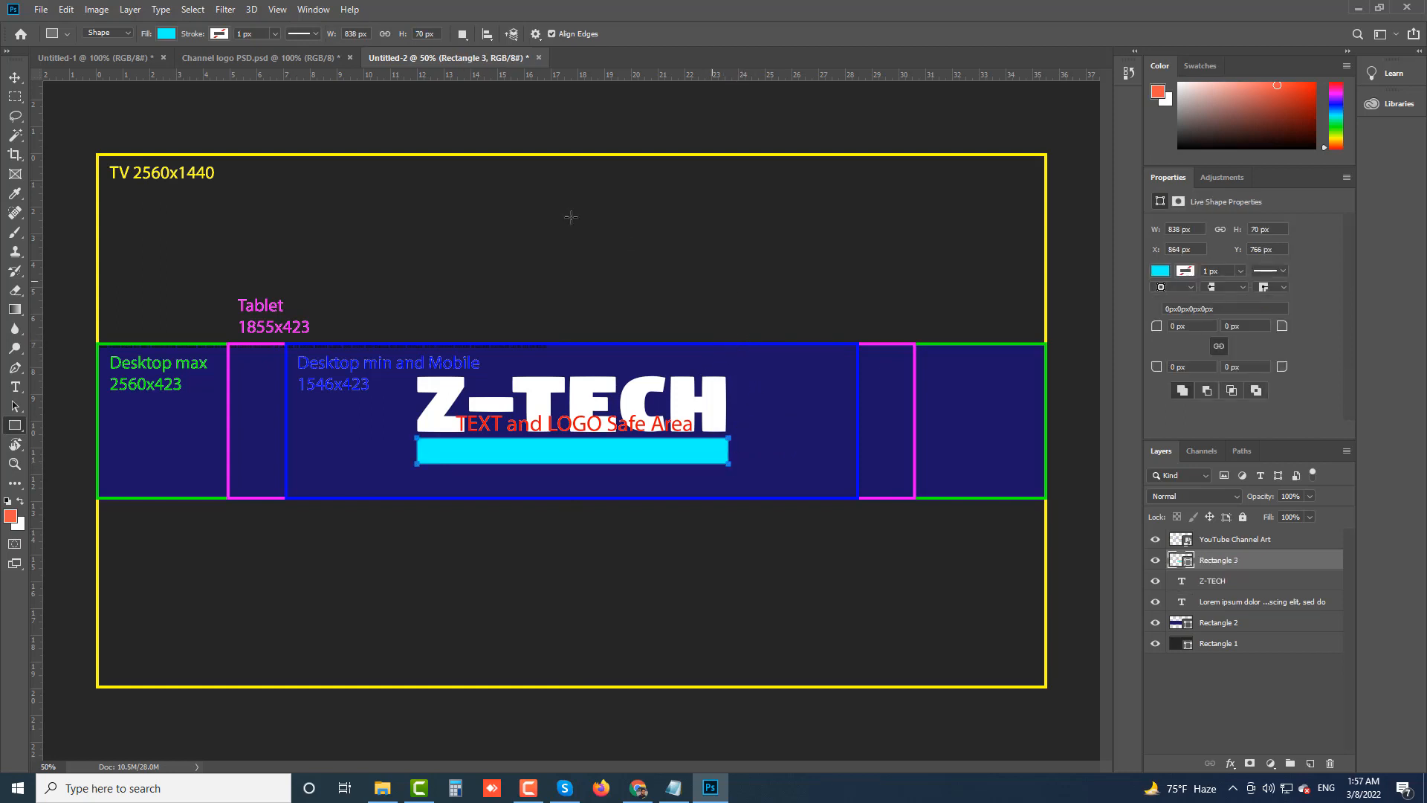
click(165, 32)
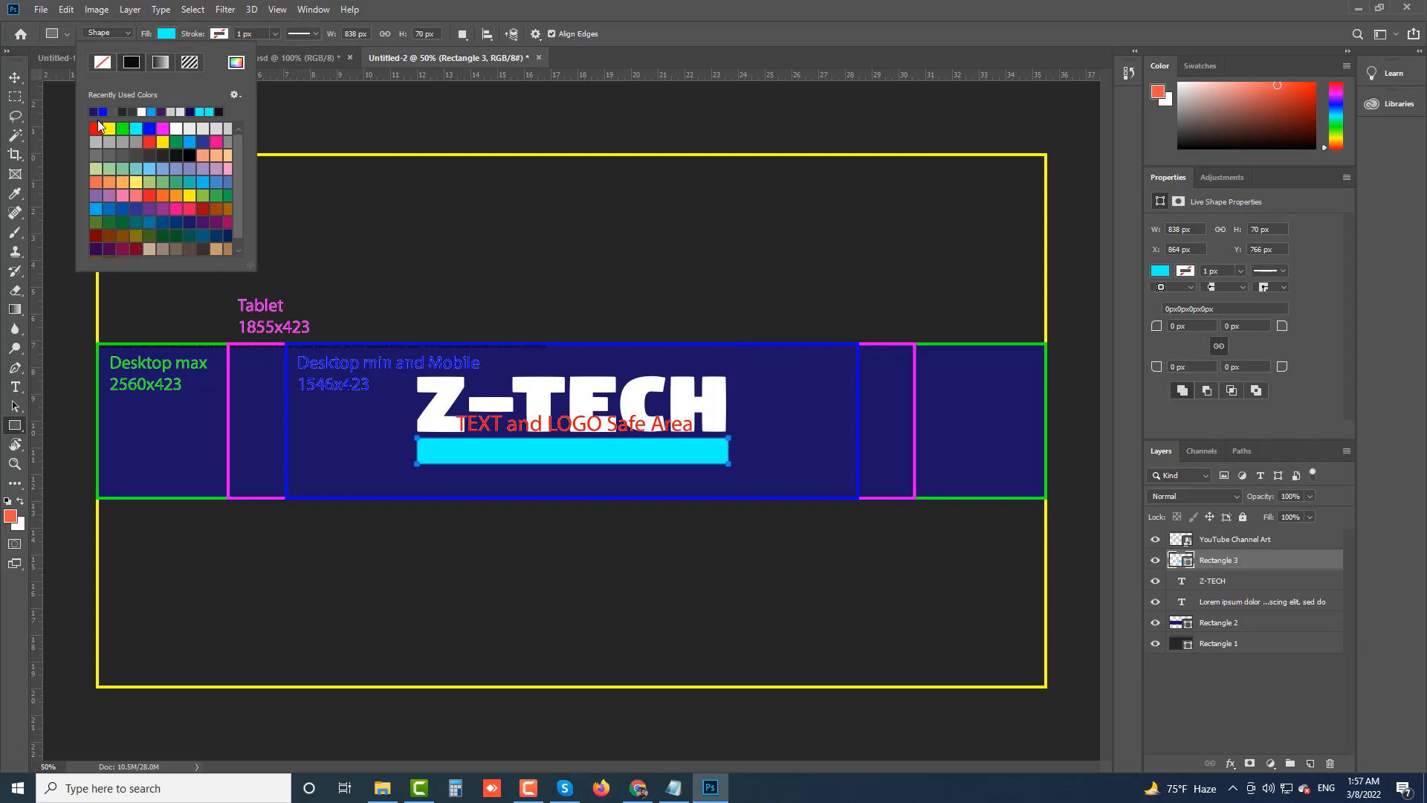
click(142, 111)
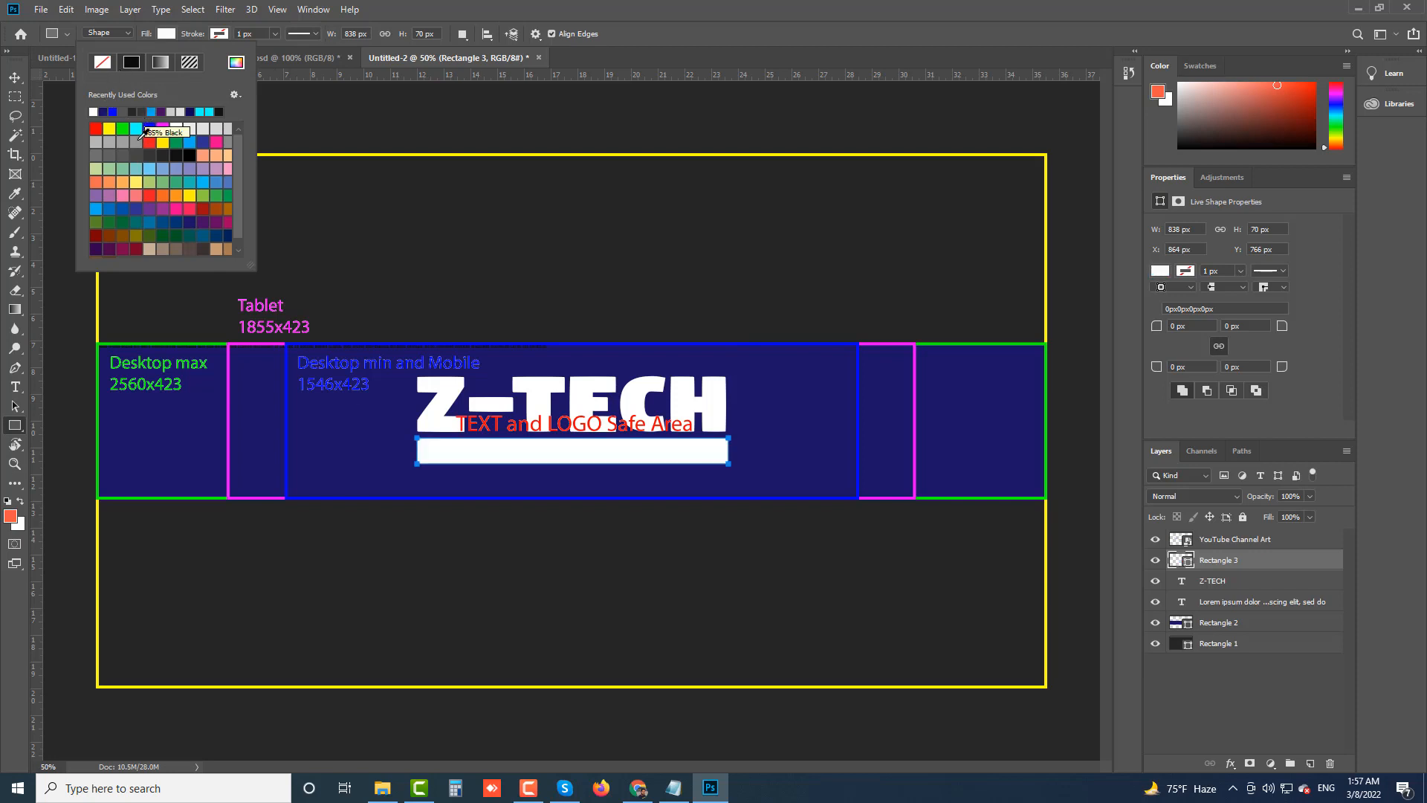
Add the text "READY TO SOLVE PROBLEM" below the dark blue band and enlarge it to about 97 pt
click(15, 386)
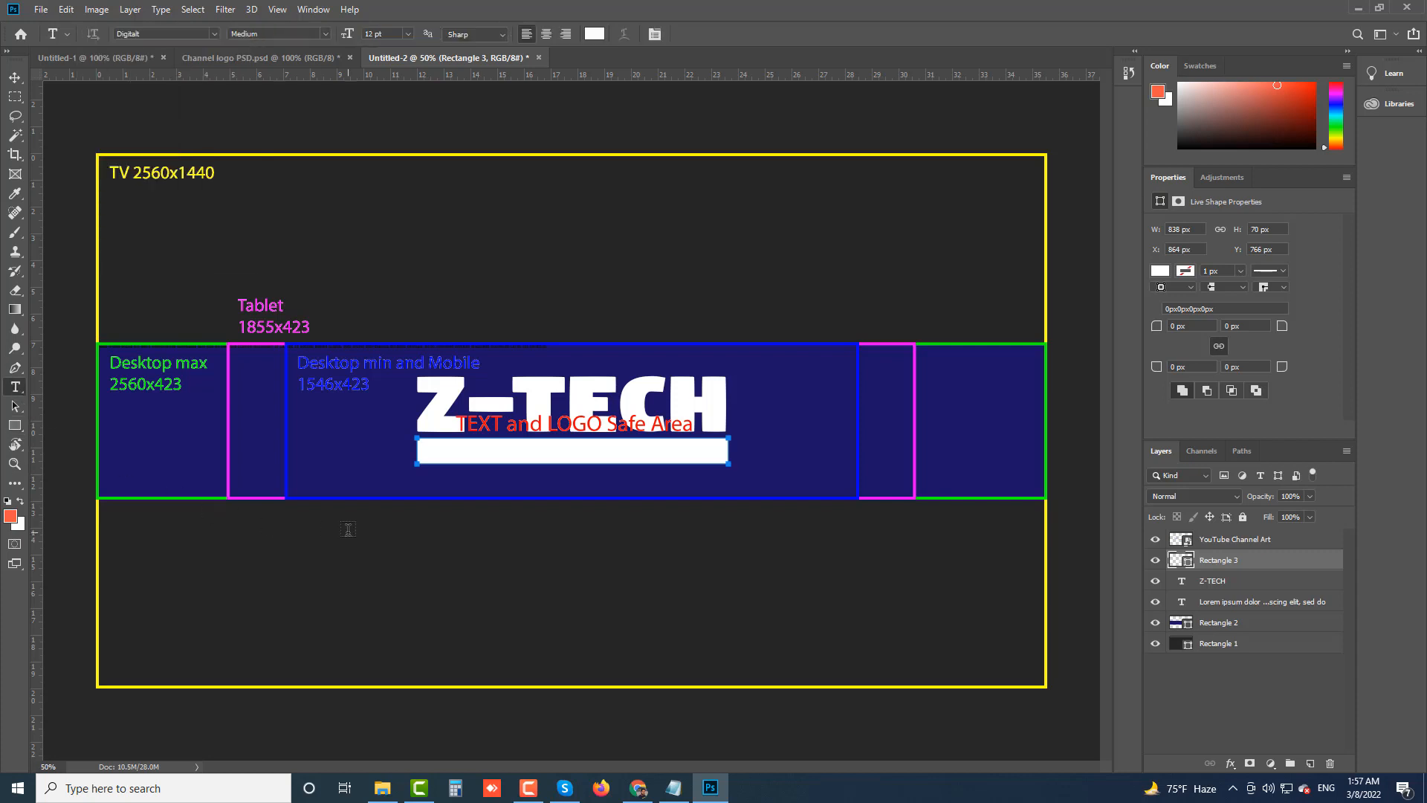
click(360, 536)
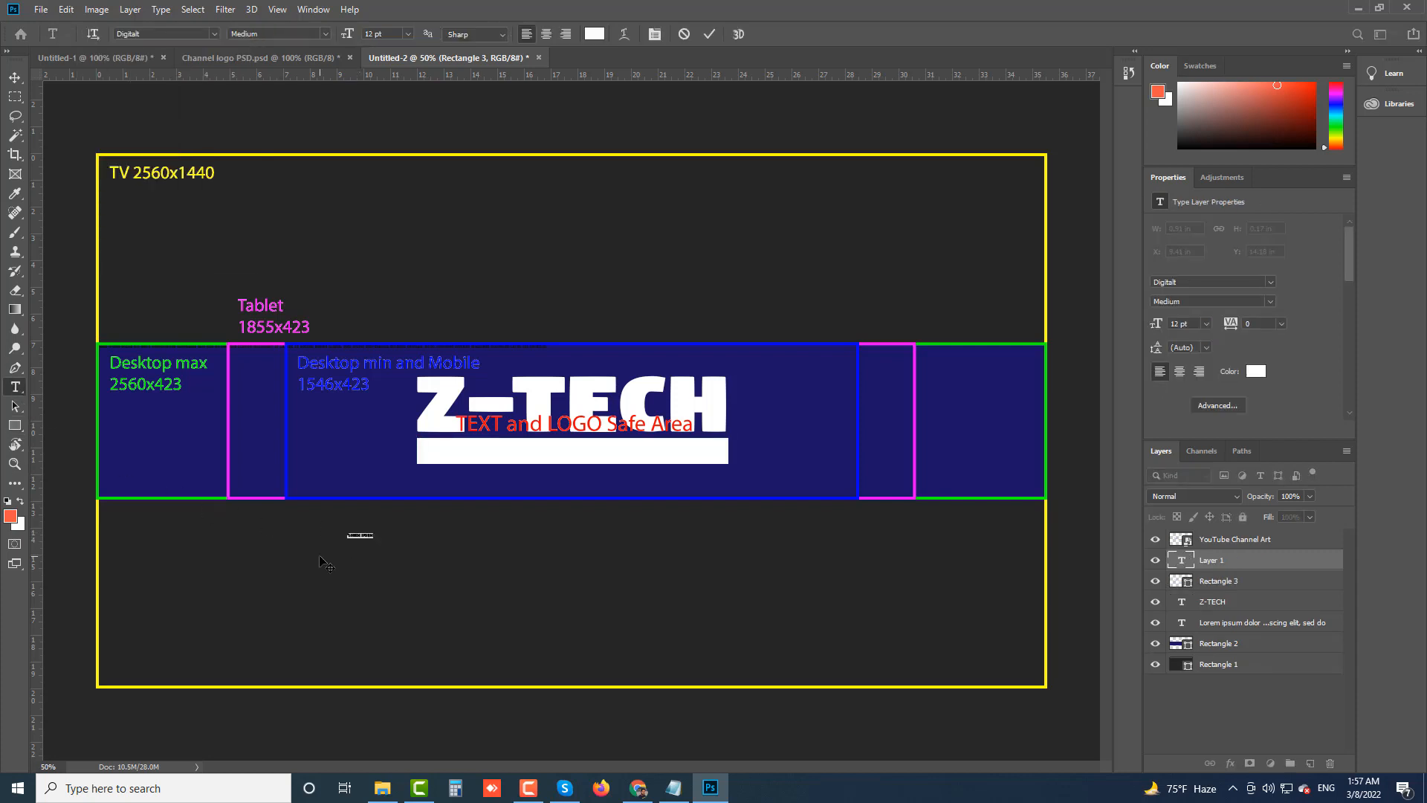
key(BackSpace)
key(ctrl+a)
click(15, 78)
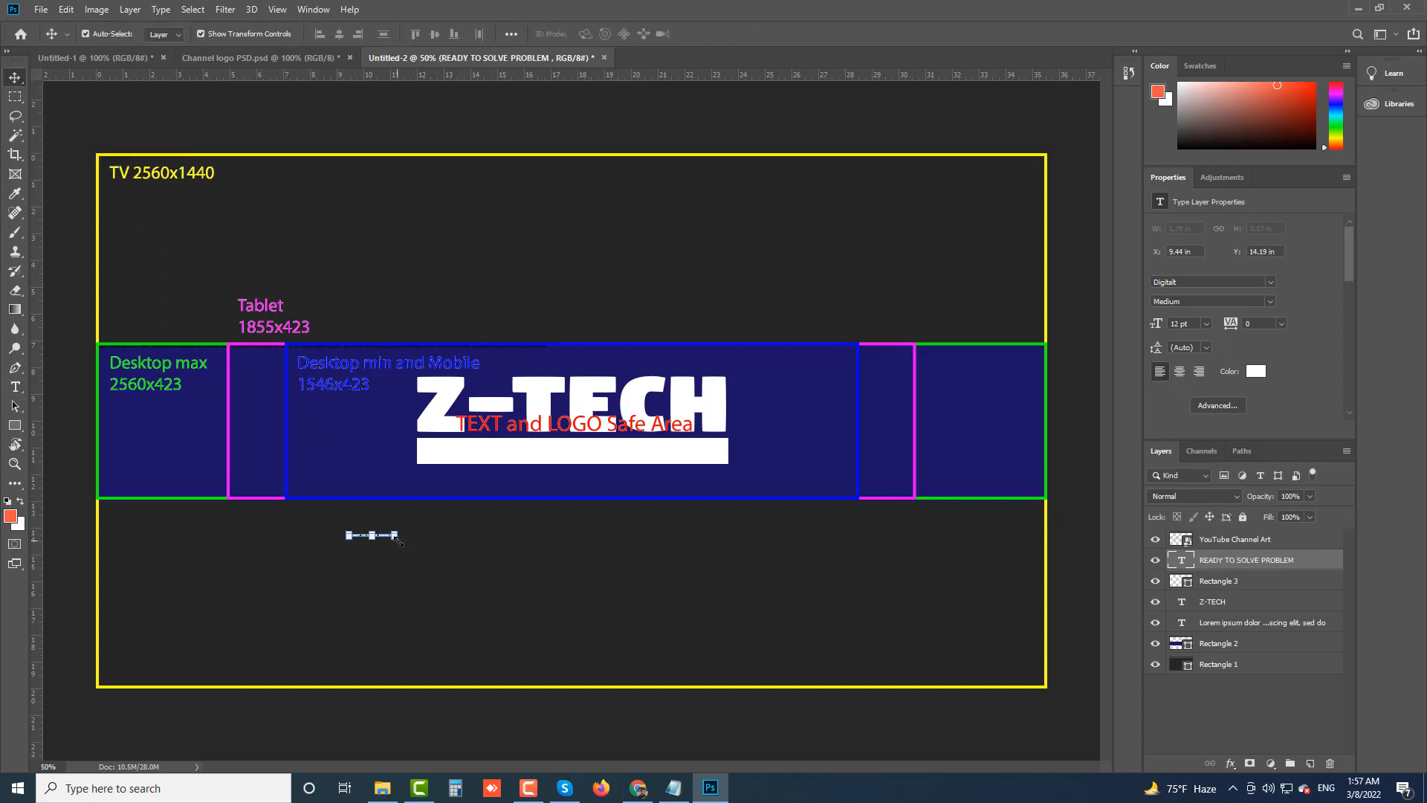
drag(397, 540, 737, 570)
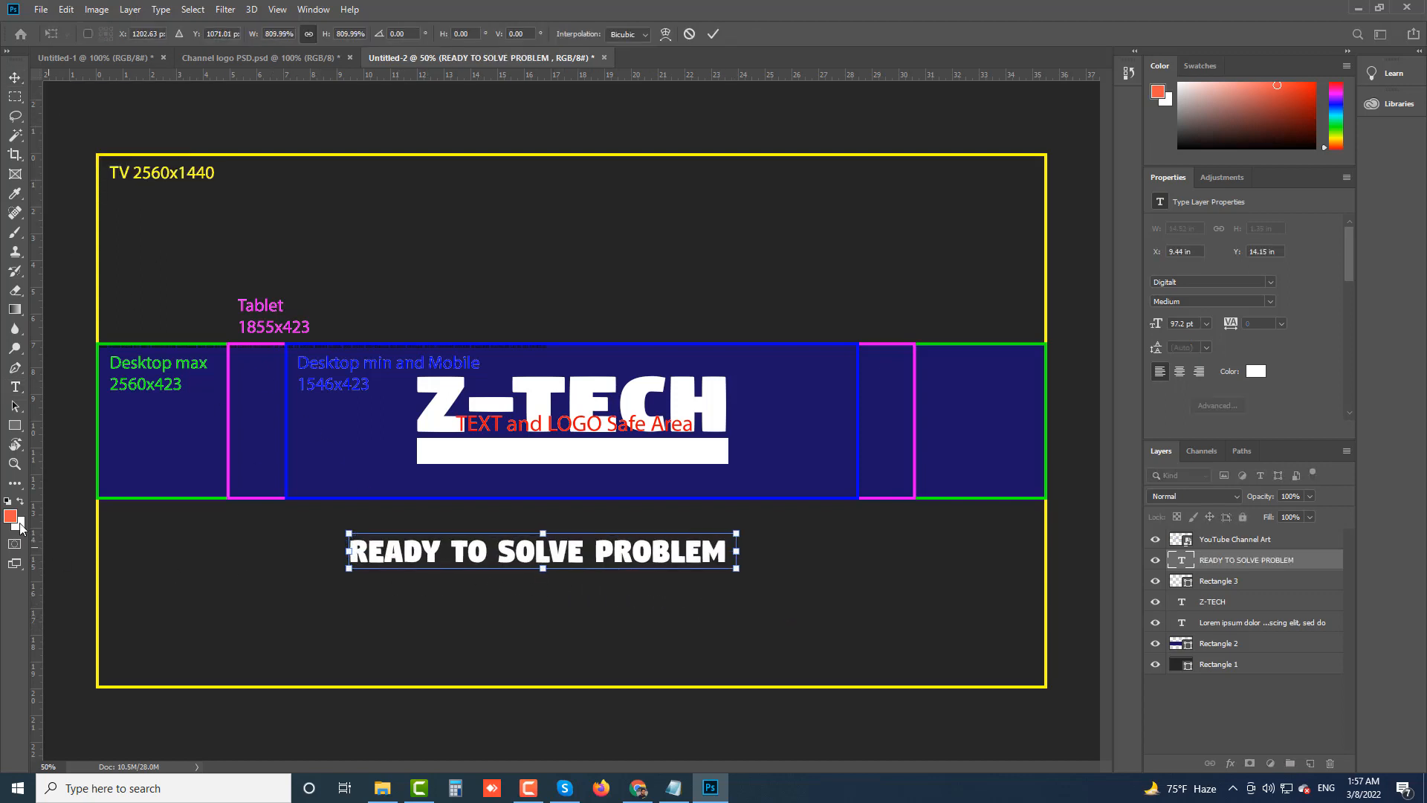
Change the font of the whole READY TO SOLVE PROBLEM text to Orator Std Medium
click(15, 386)
click(367, 553)
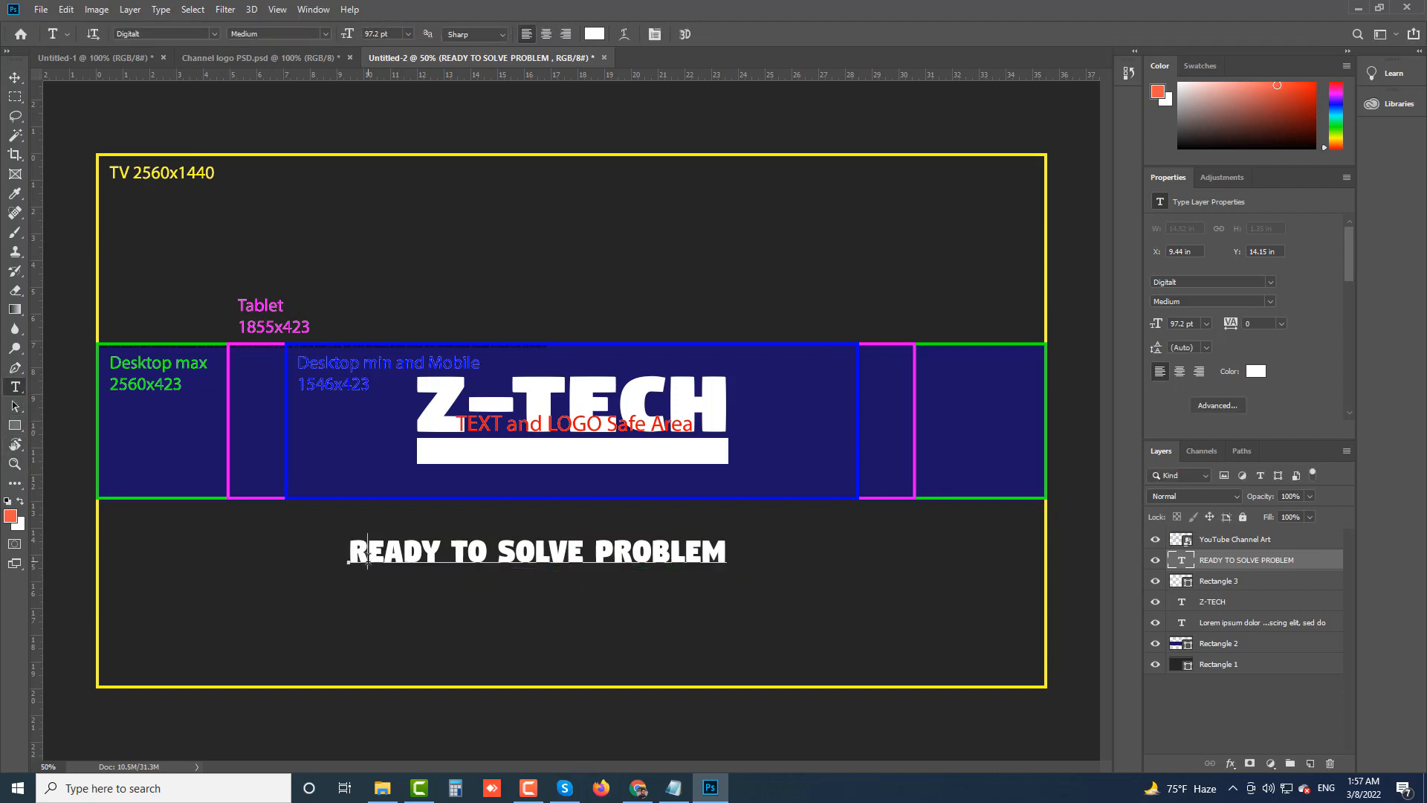
key(ctrl+a)
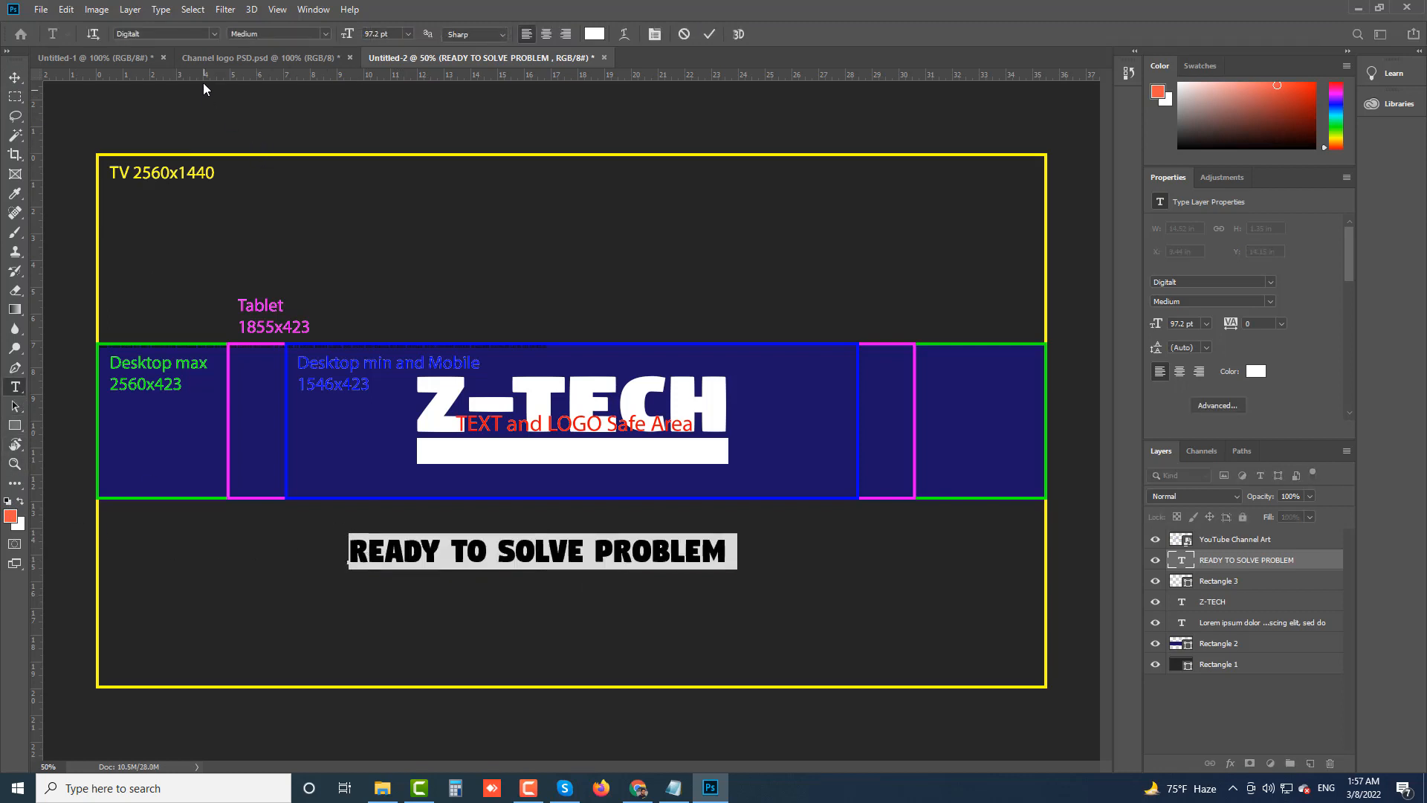
click(158, 33)
text(O)
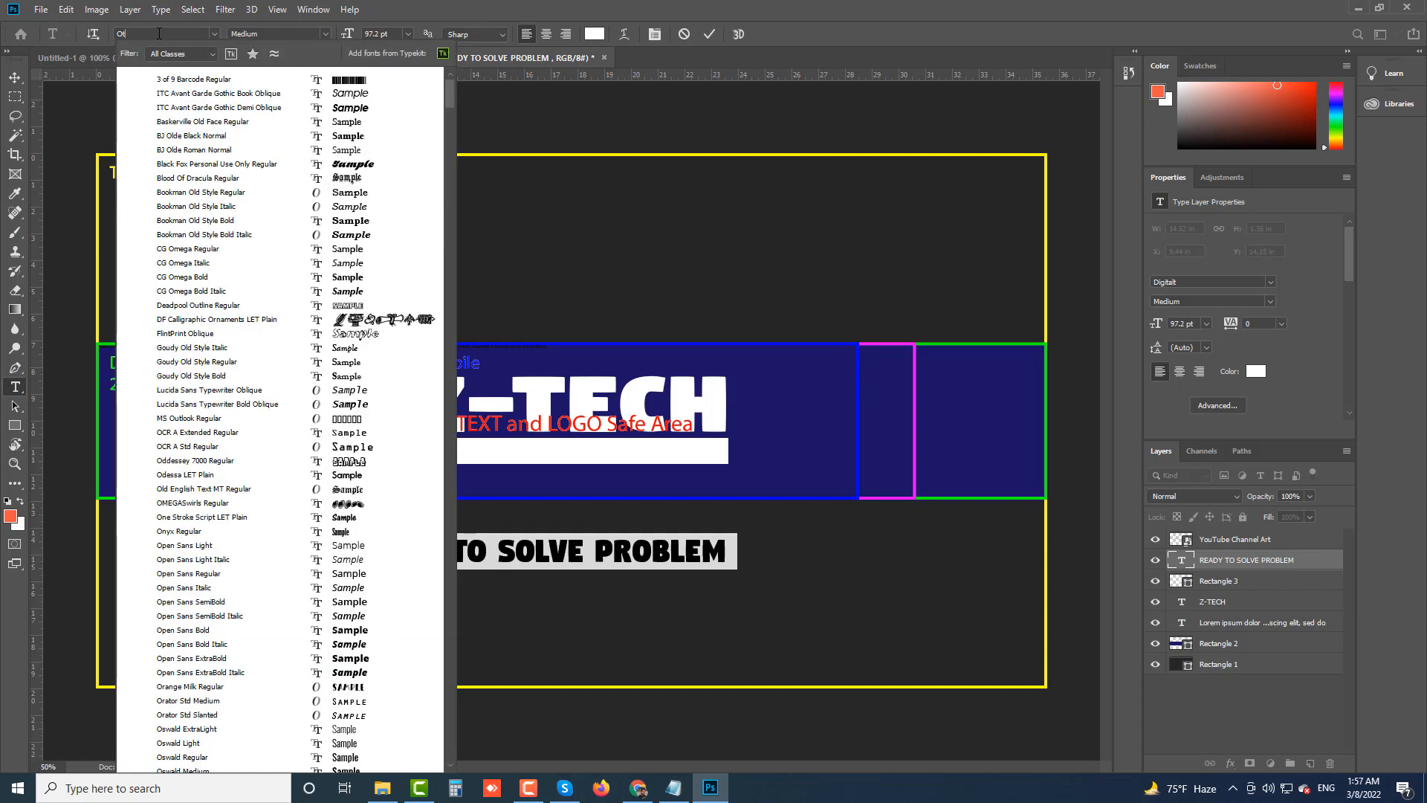
text(t)
key(BackSpace)
text(r)
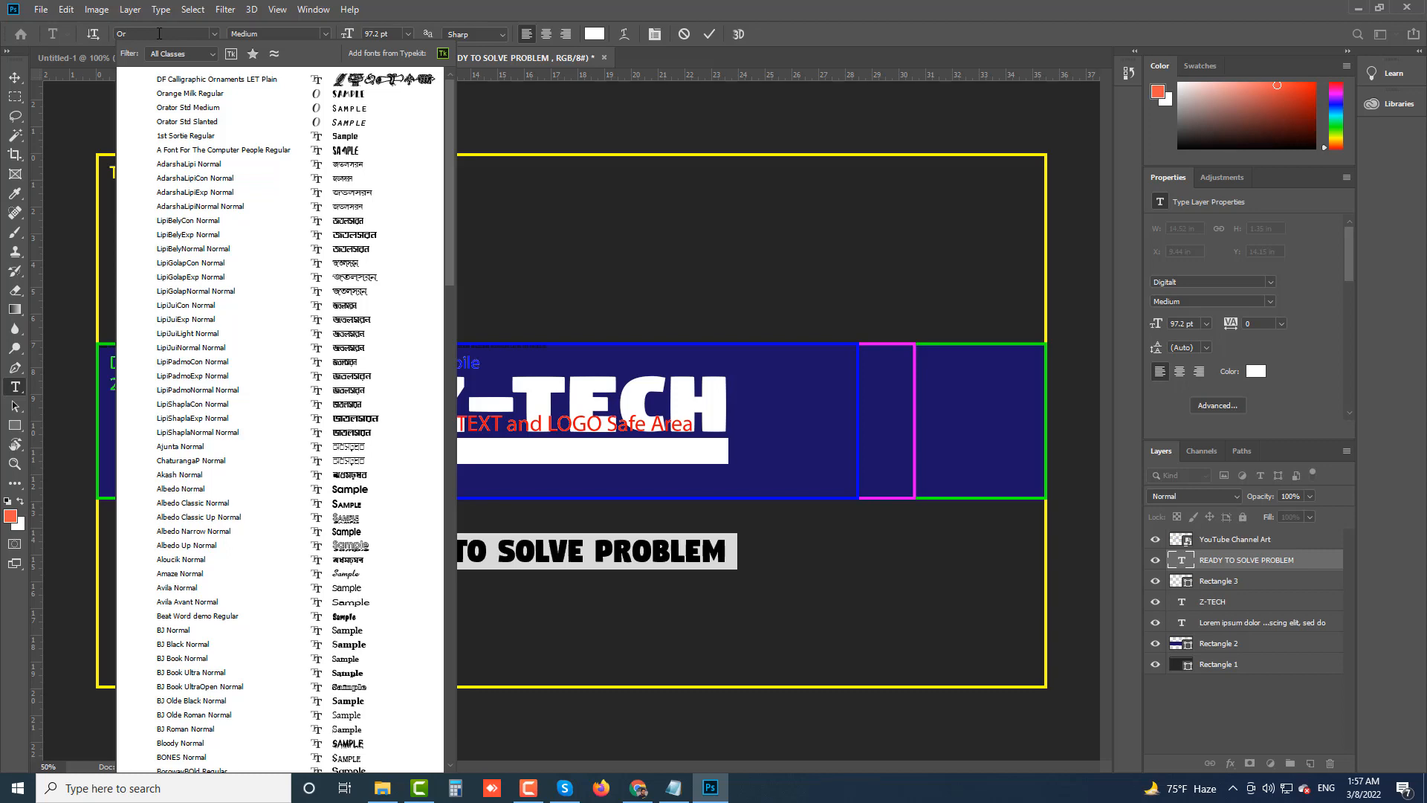
text(t)
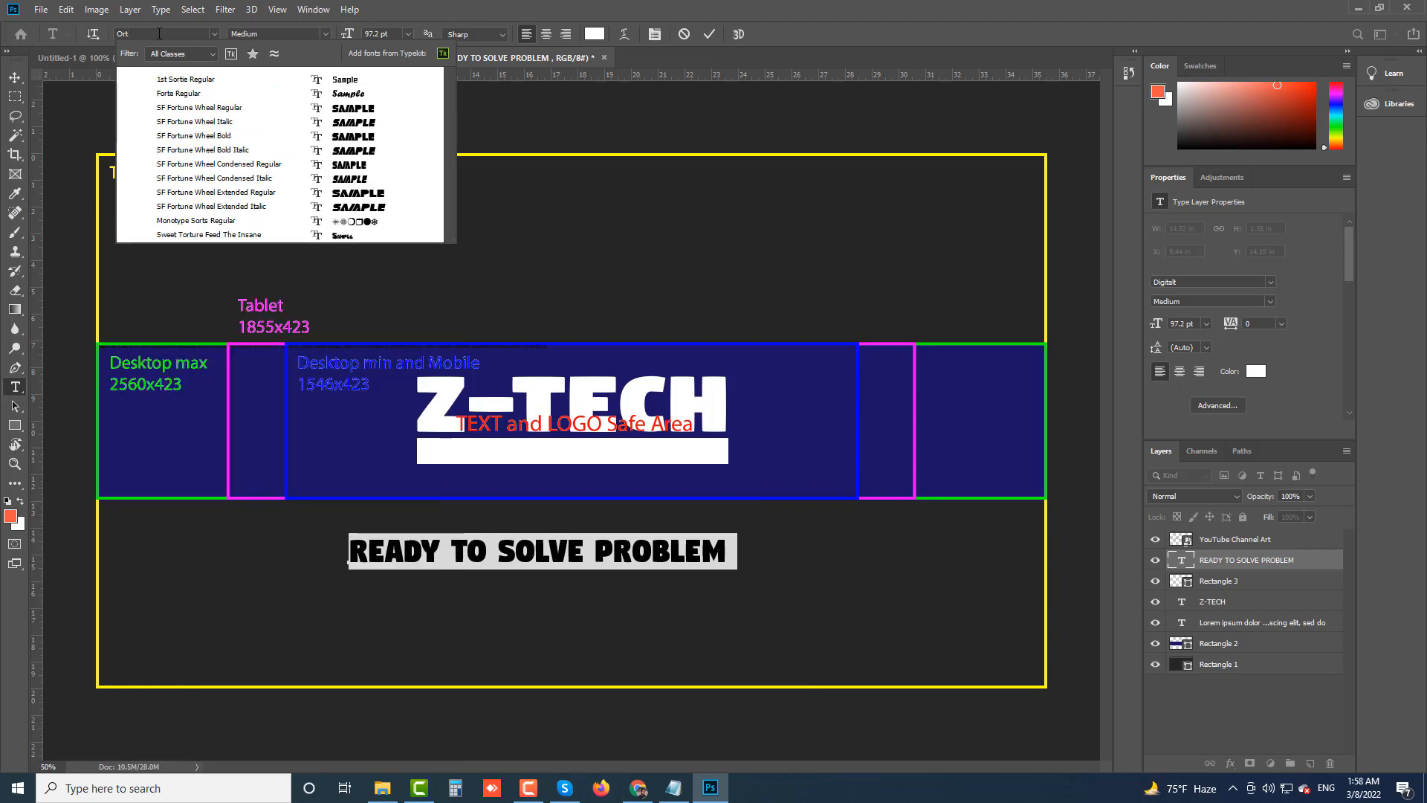
key(BackSpace)
text(a)
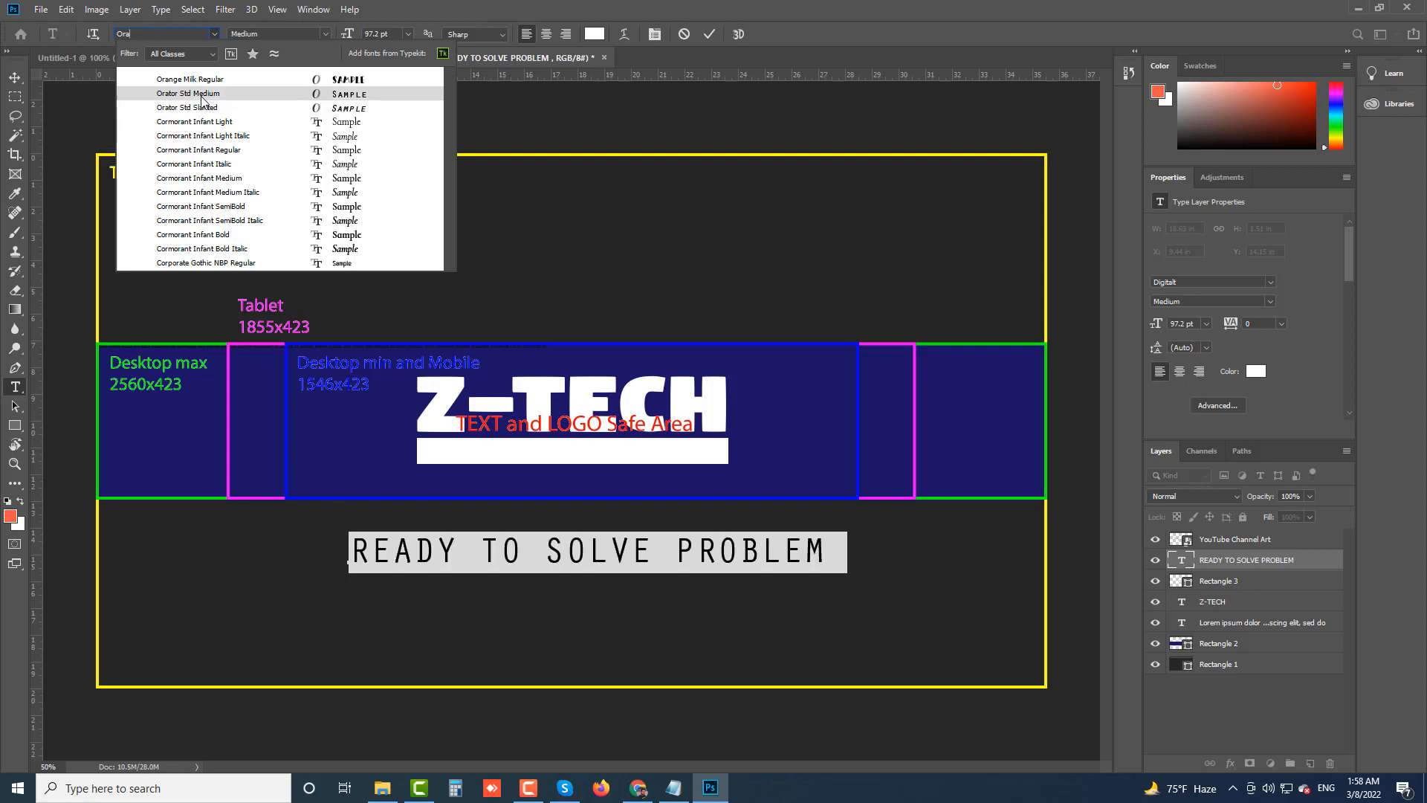
click(201, 96)
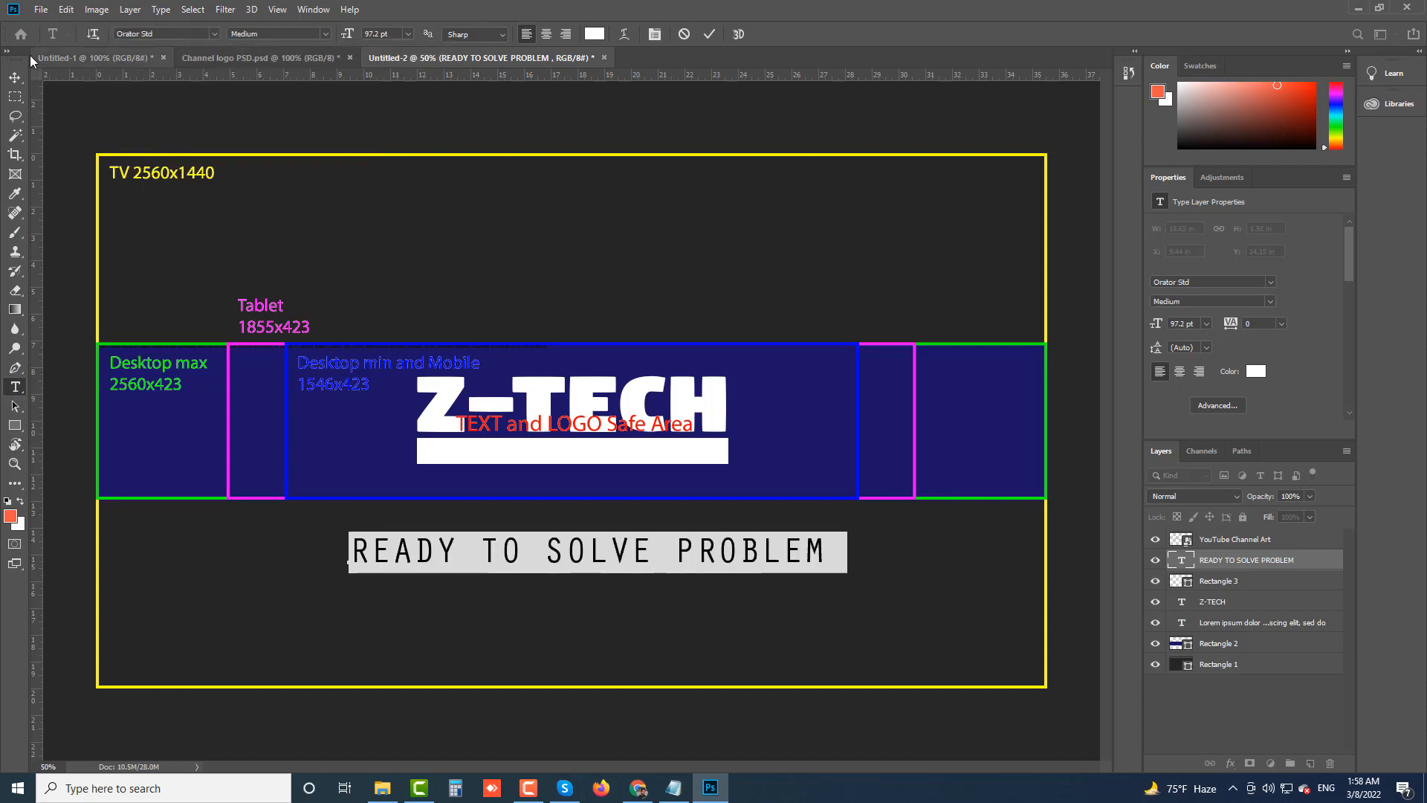
Set the color of the READY TO SOLVE PROBLEM text to black (000000)
click(593, 36)
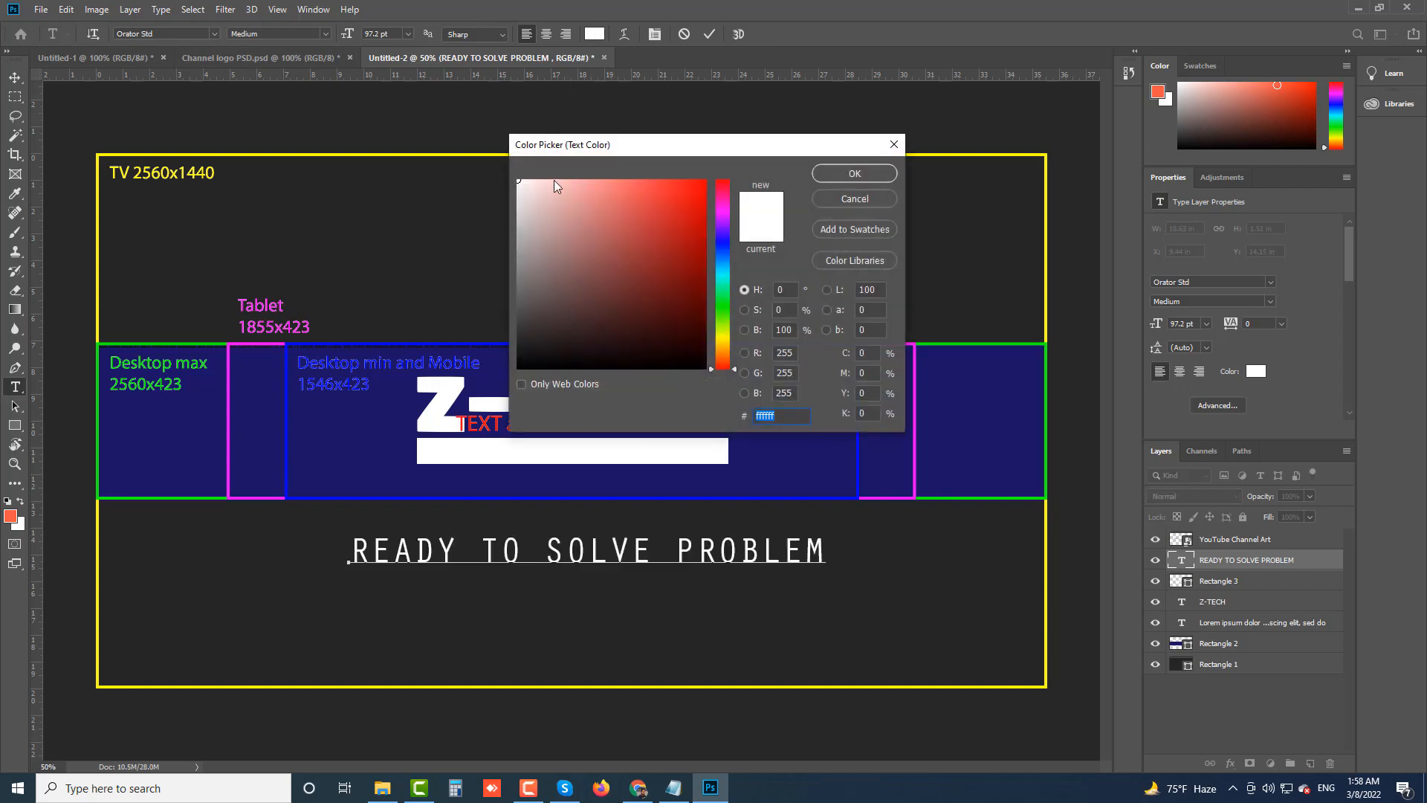
drag(554, 180, 706, 369)
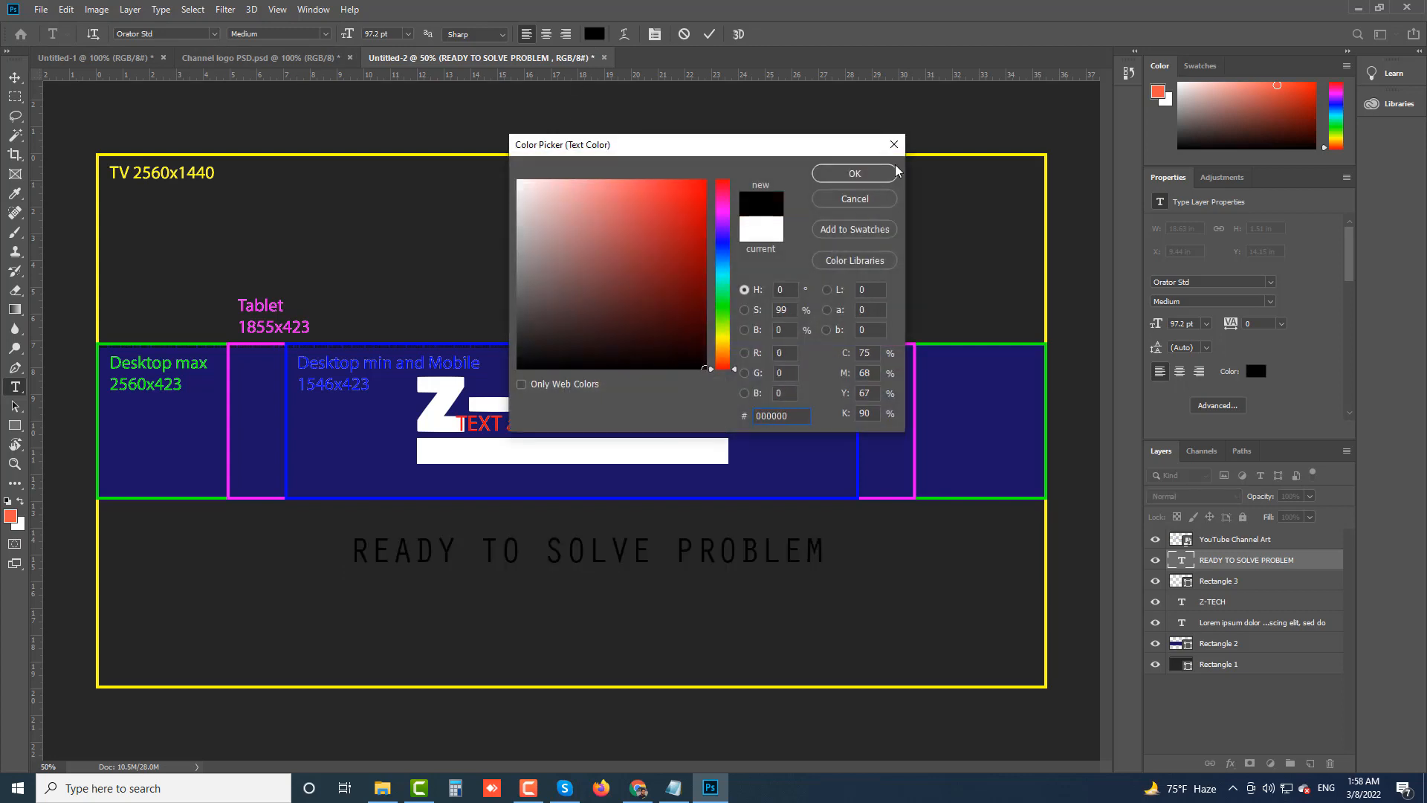
click(855, 173)
Scale the tagline text down to about 62 pt and center it inside the white bar under Z-TECH
click(15, 79)
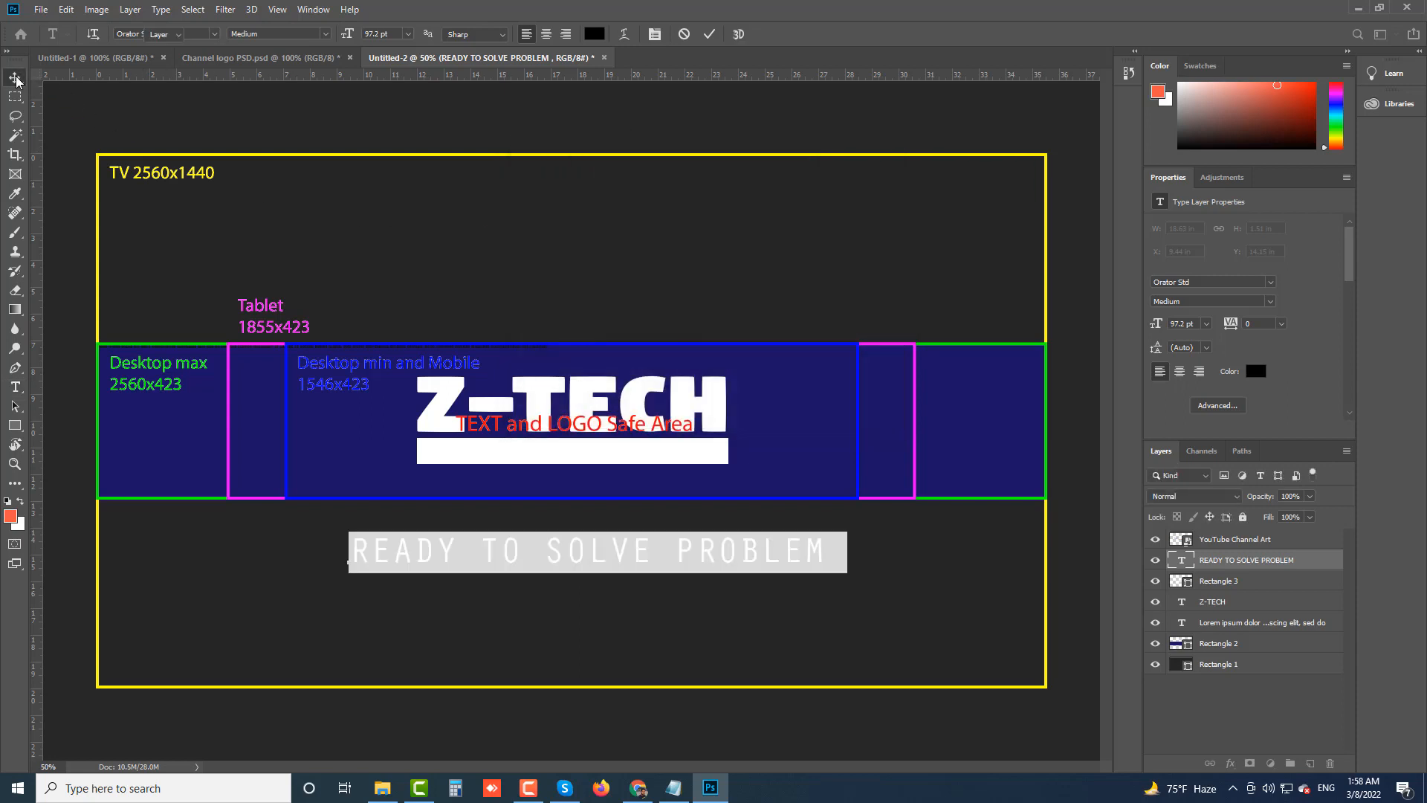
drag(821, 538, 687, 457)
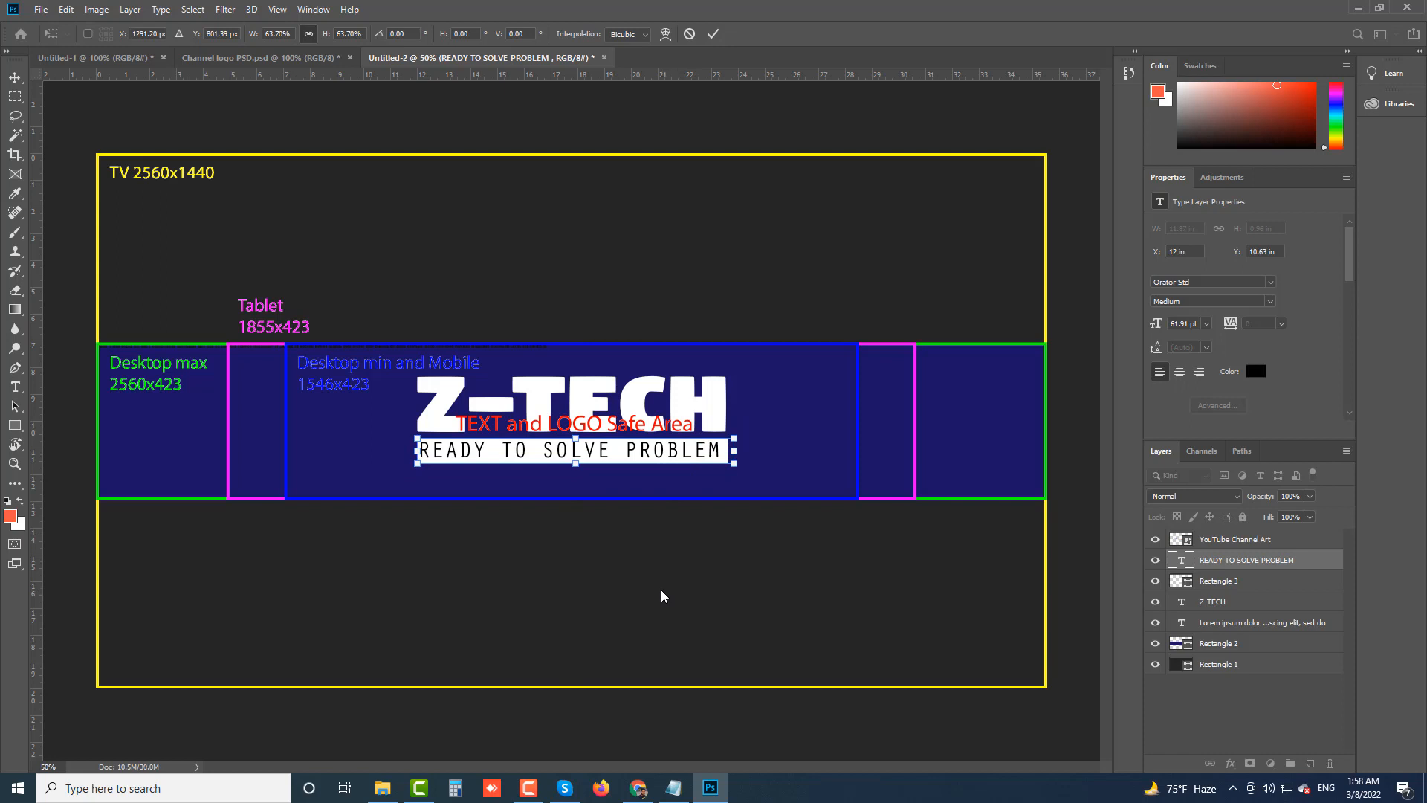
key(Down)
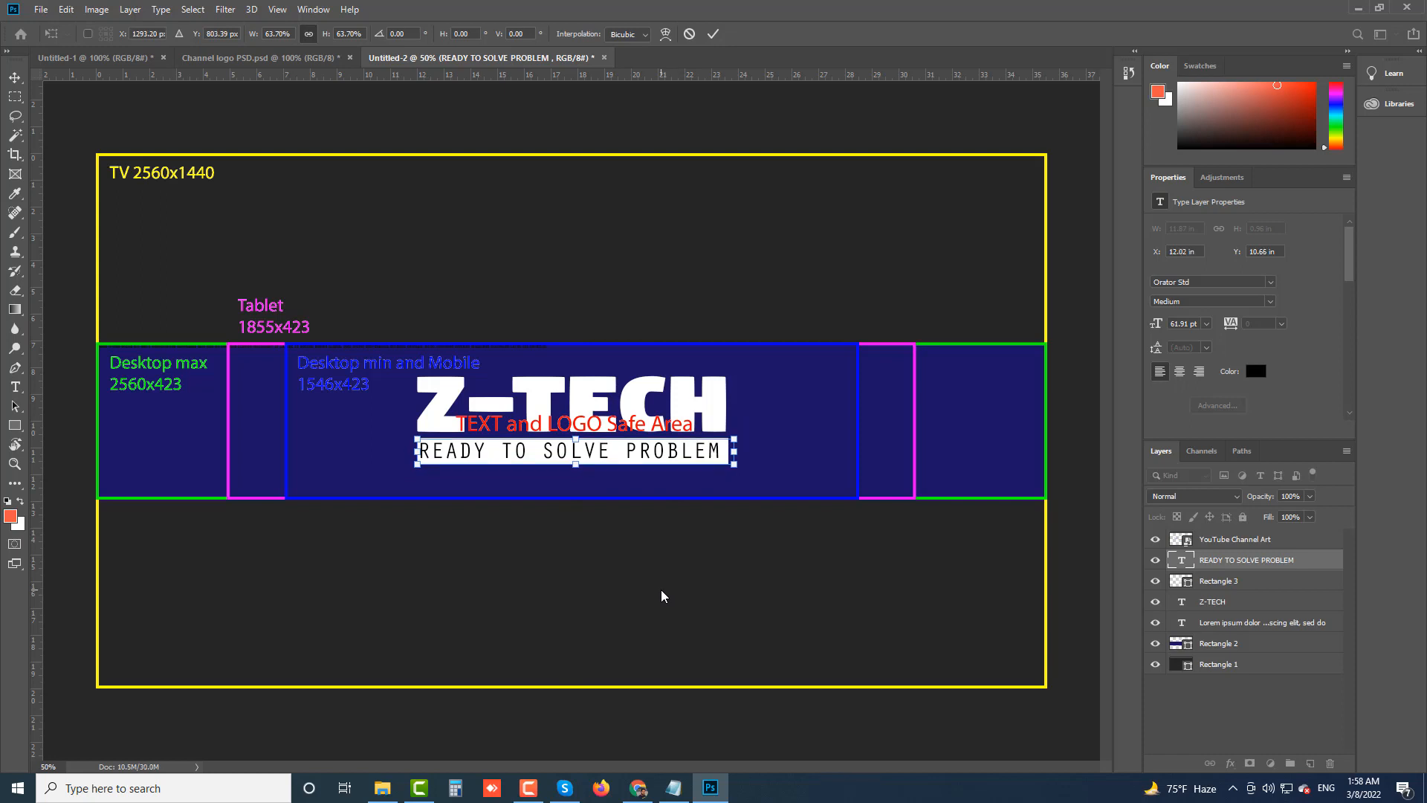
key(Right)
key(Return)
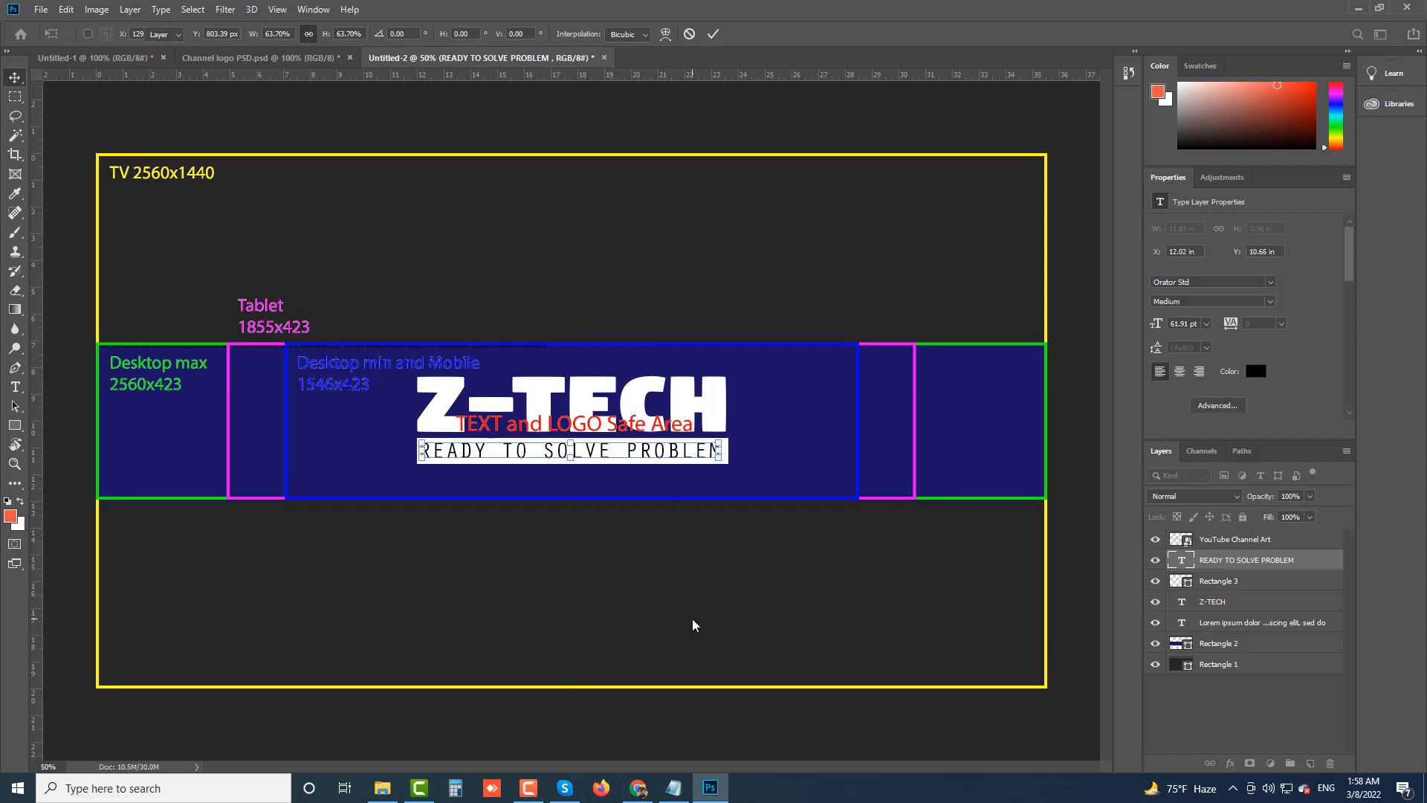
click(695, 625)
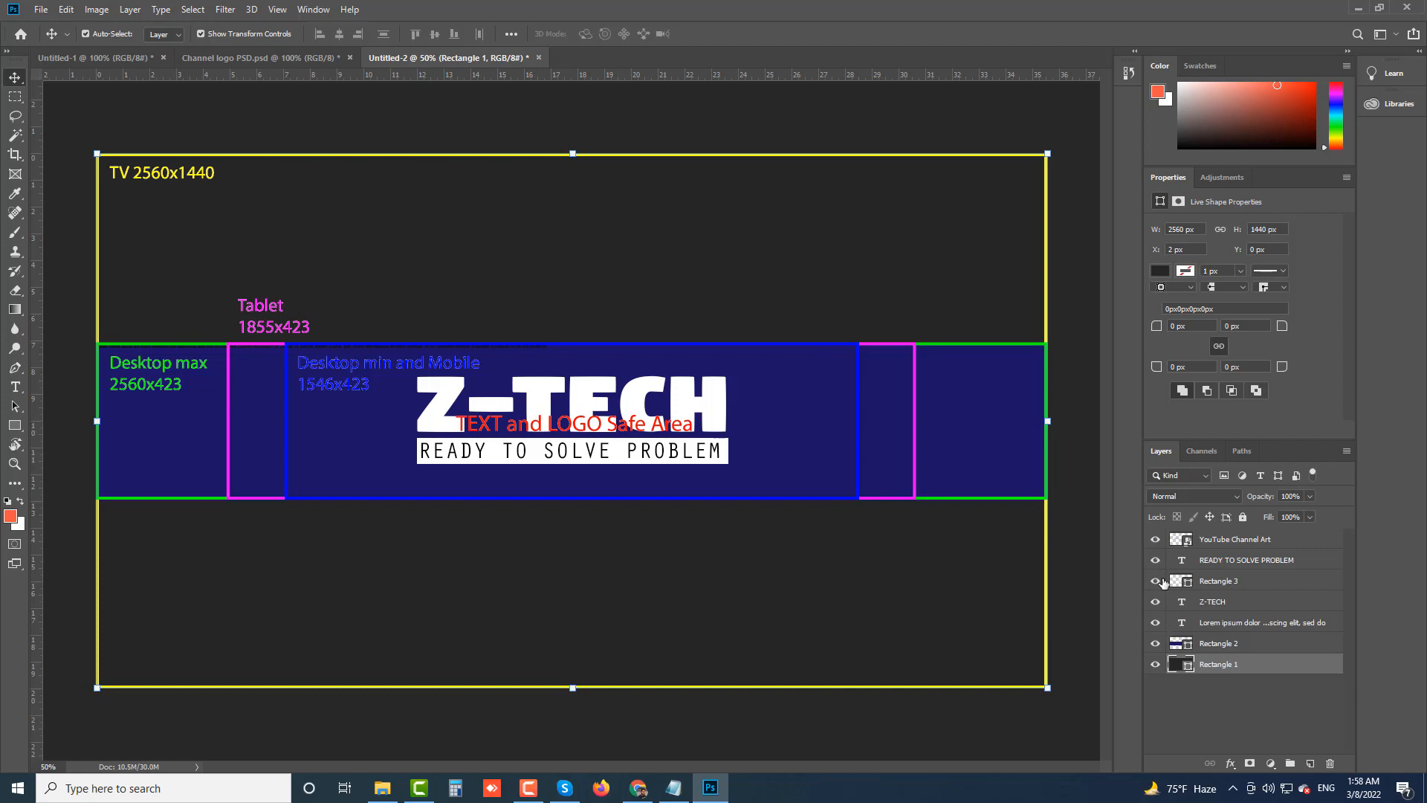
Preview the banner without the size guides by toggling the YouTube Channel Art layer's visibility, leaving the guides shown
click(1155, 540)
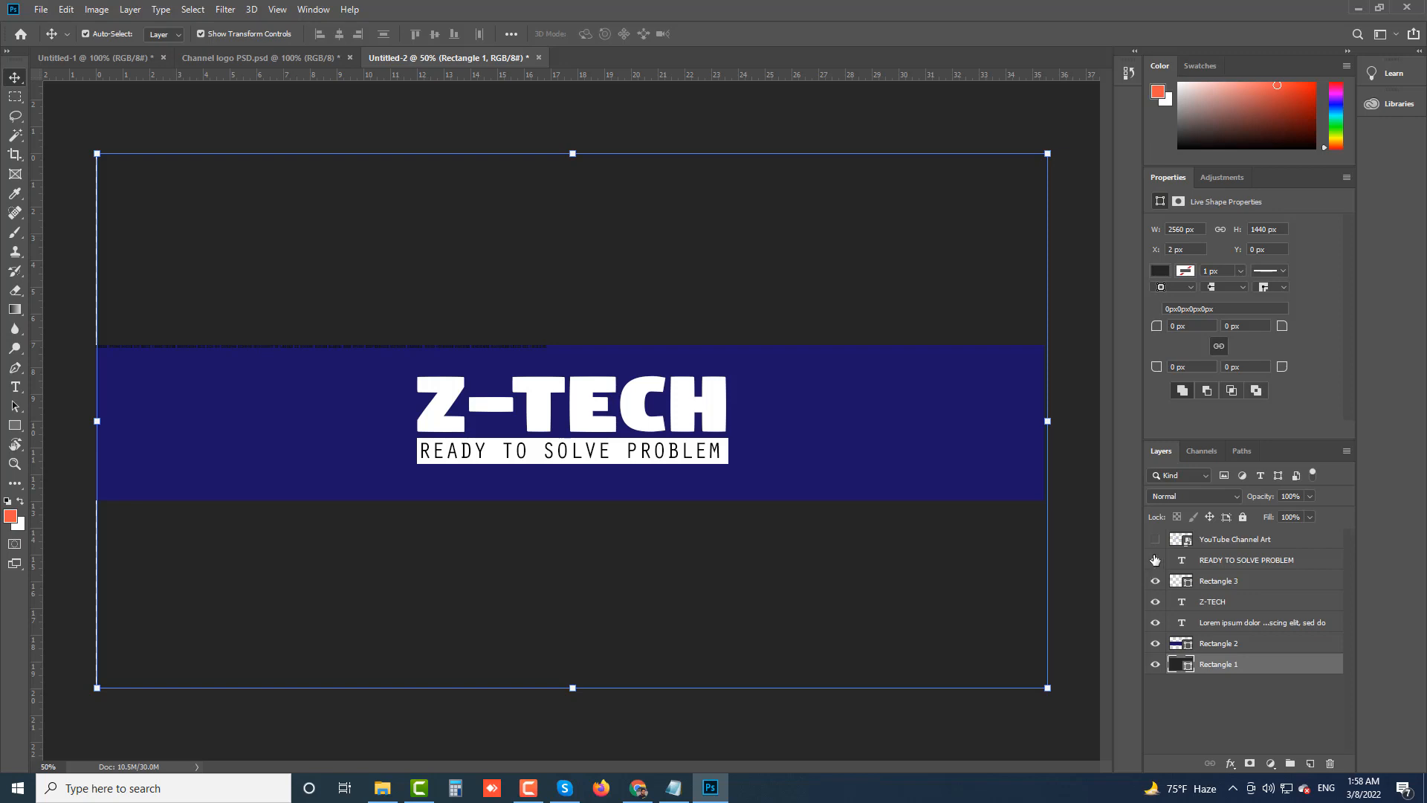
click(1155, 540)
click(1155, 540)
click(1154, 540)
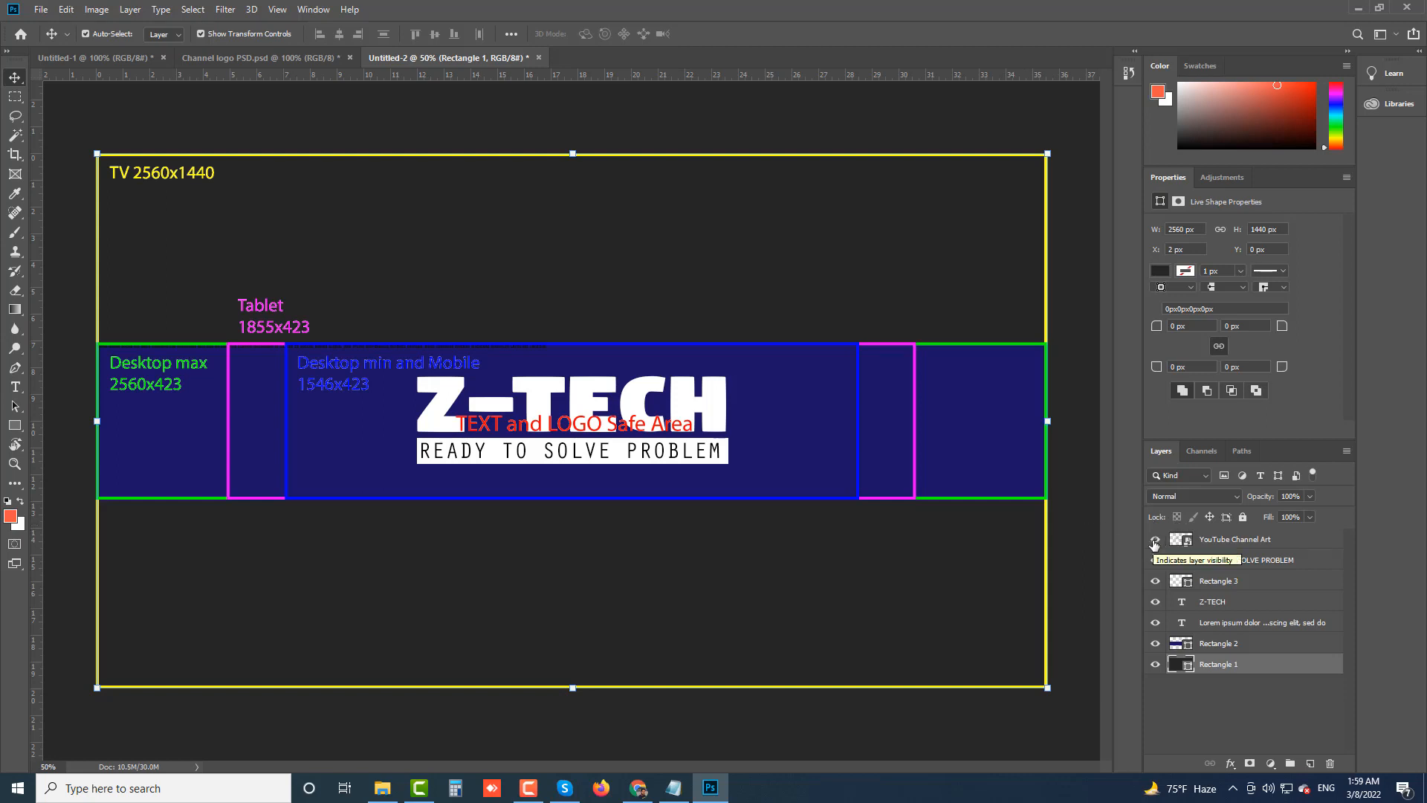
Copy the green, orange and left pink triangle layers from Channel logo PSD.psd into the banner, placing them directly below the READY TO SOLVE PROBLEM layer
click(203, 59)
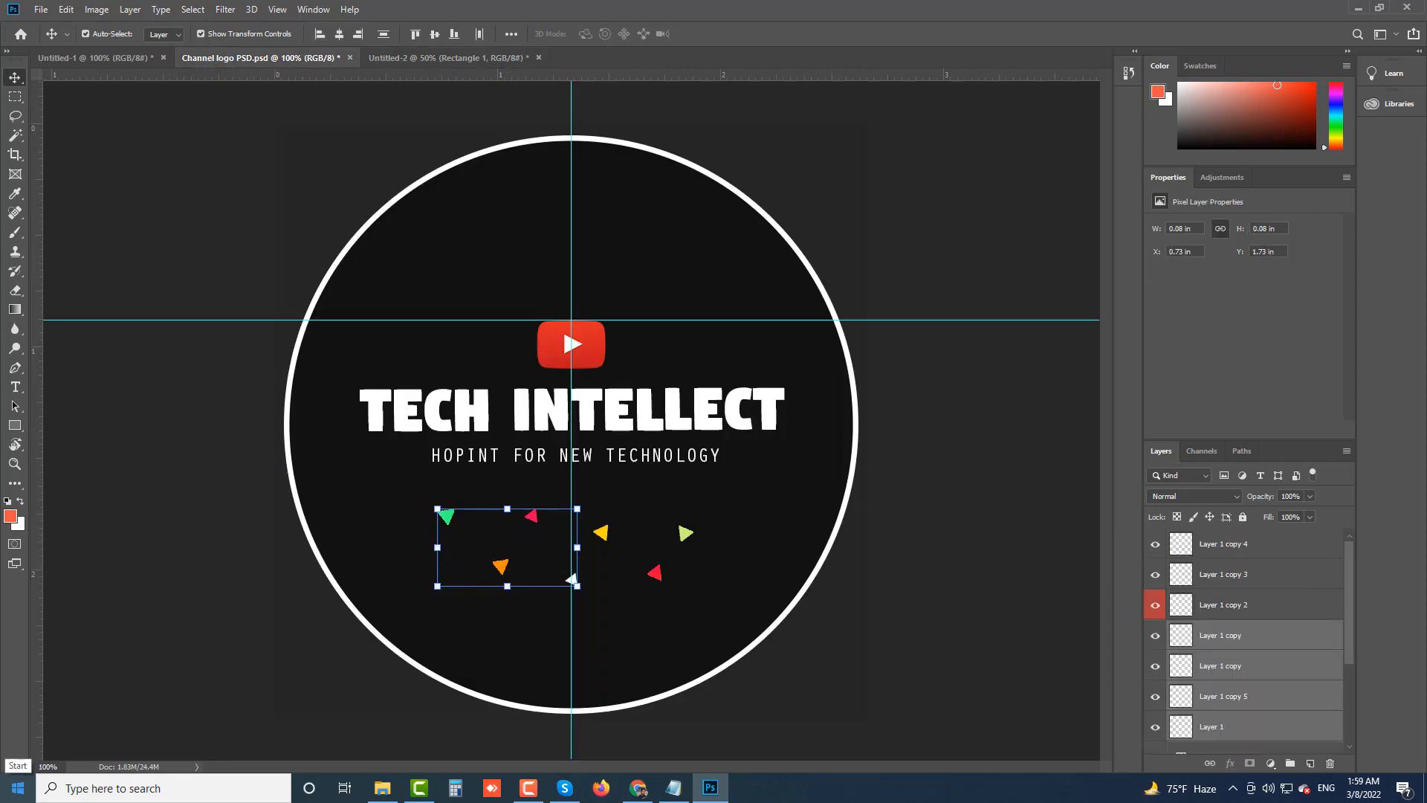
click(491, 535)
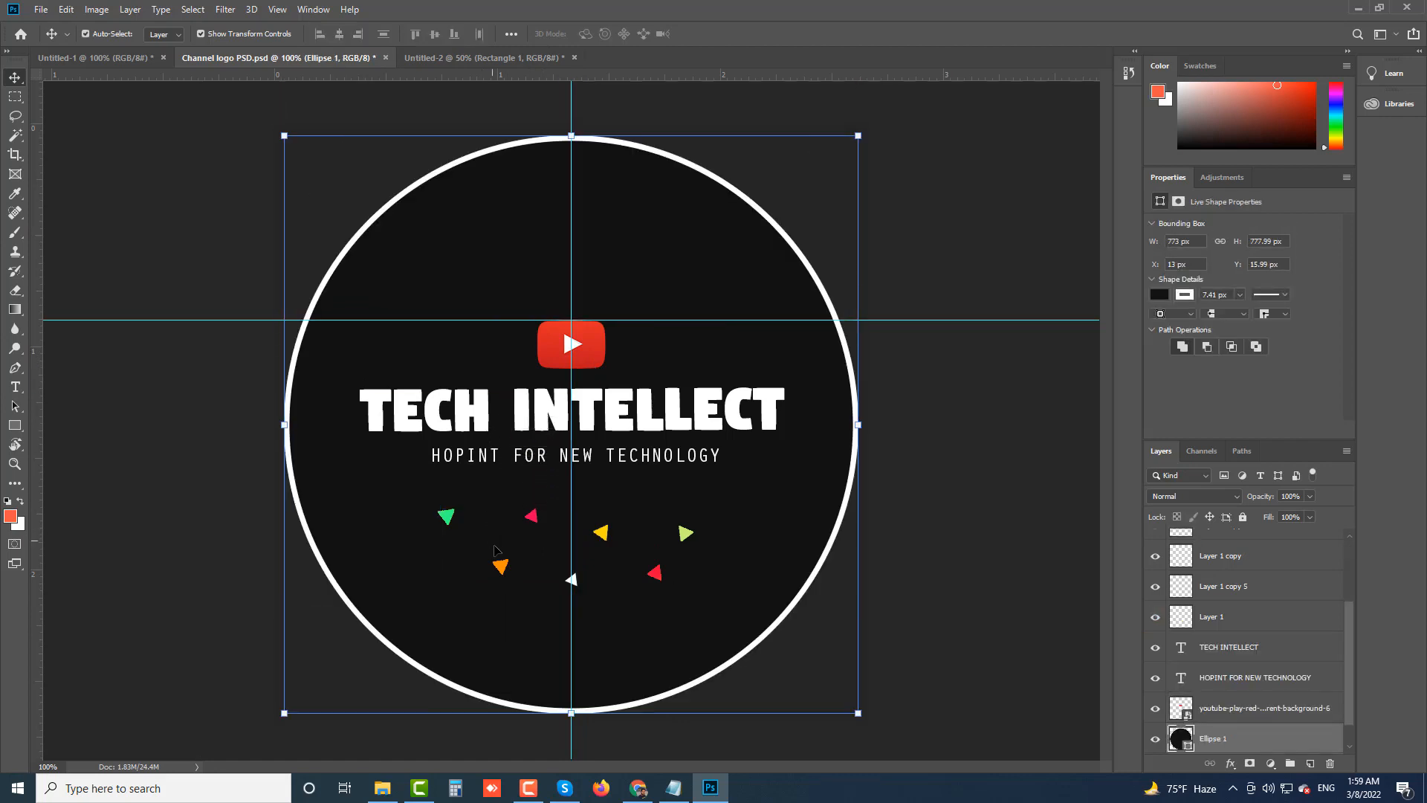
click(502, 568)
key(ctrl)
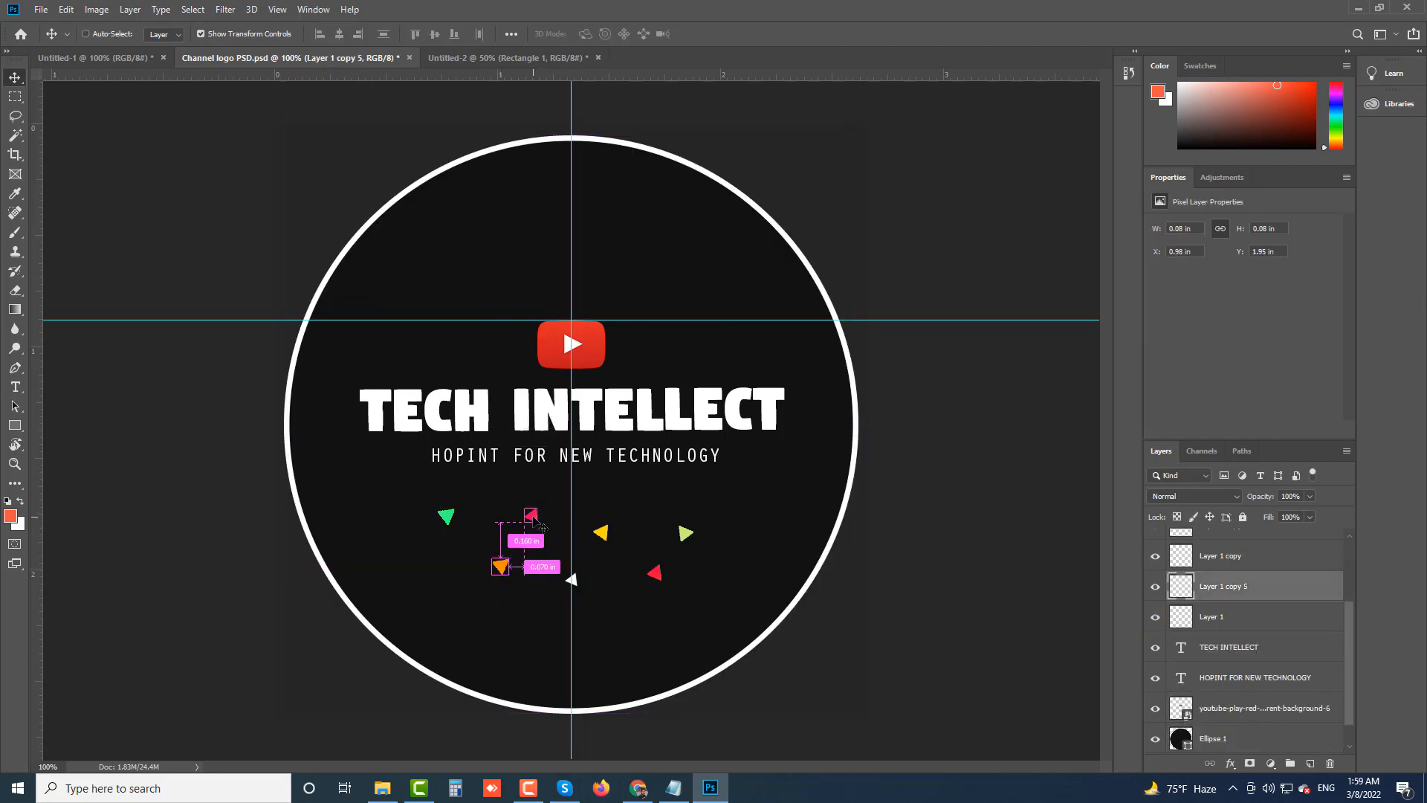
click(1232, 619)
ctrl+click(1227, 587)
ctrl+click(1230, 557)
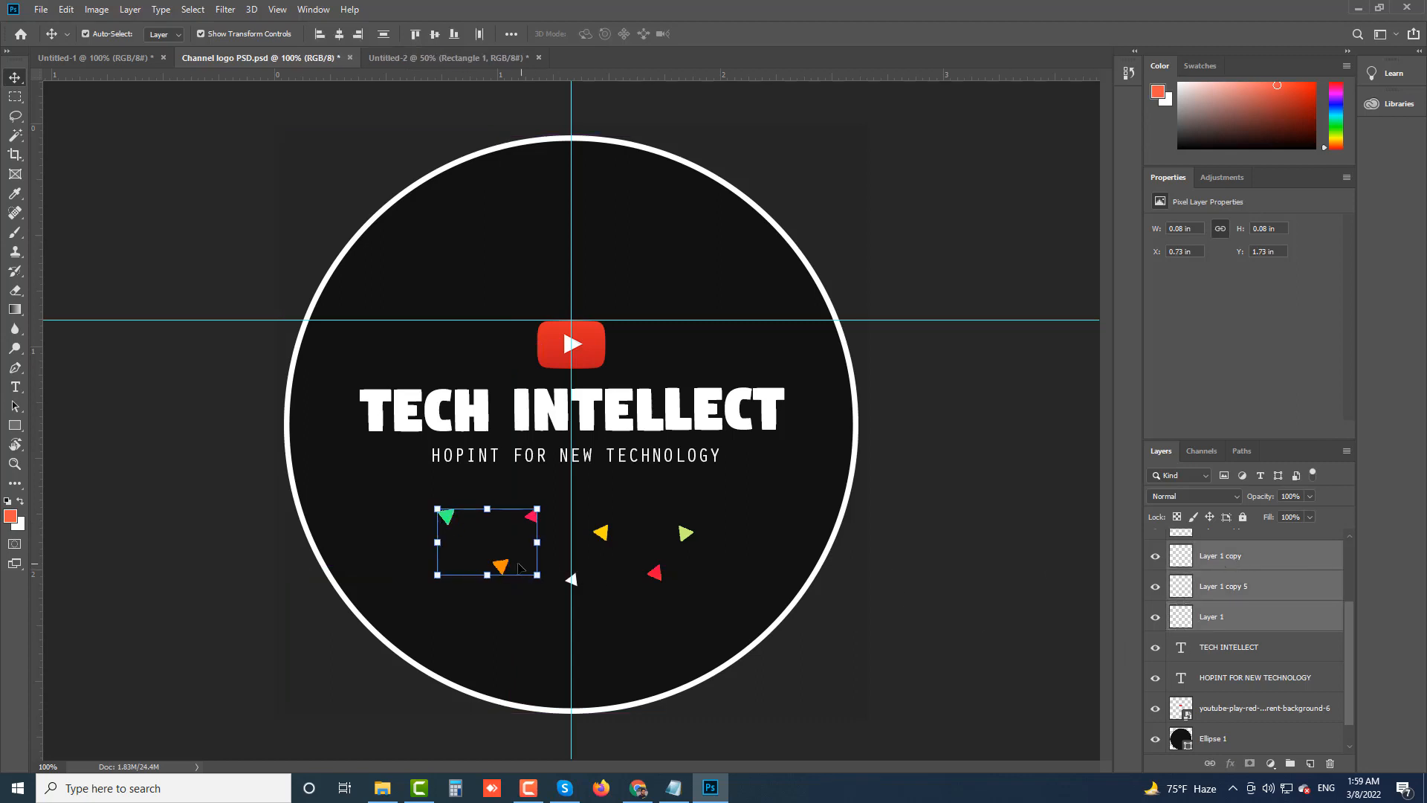
drag(502, 569, 772, 444)
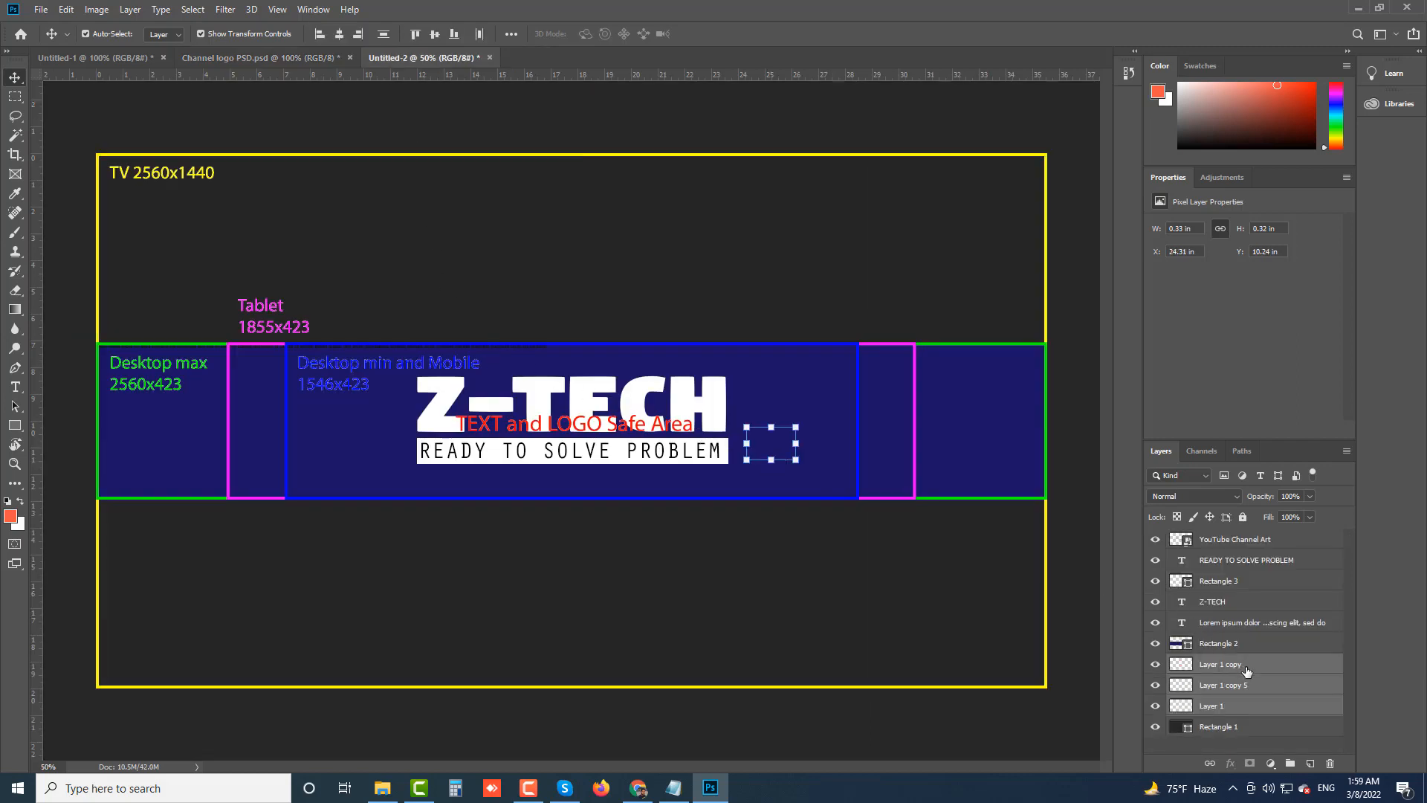
drag(1238, 687, 1209, 590)
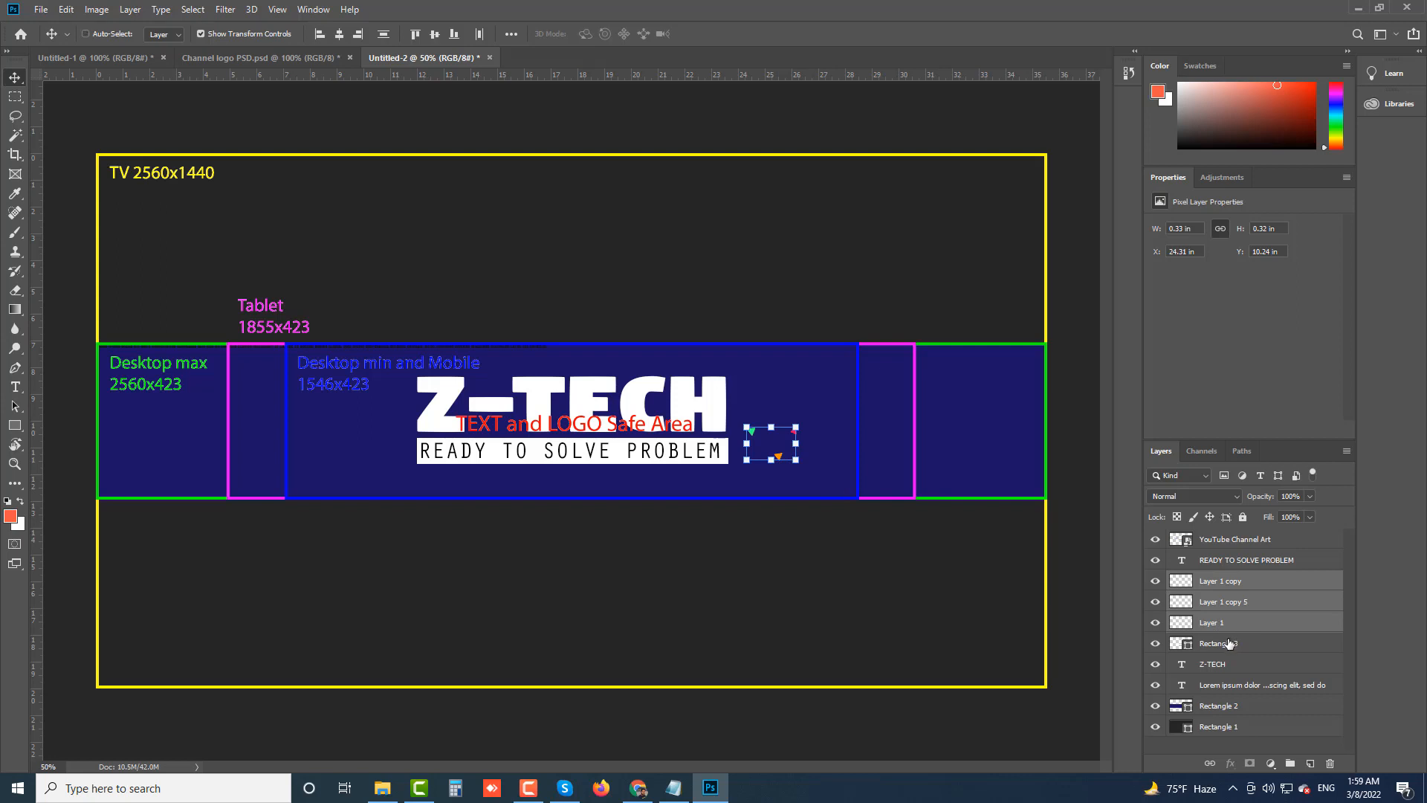
Paste a second set of the three triangles and move the first set to the left of the Z-TECH text
key(ctrl+v)
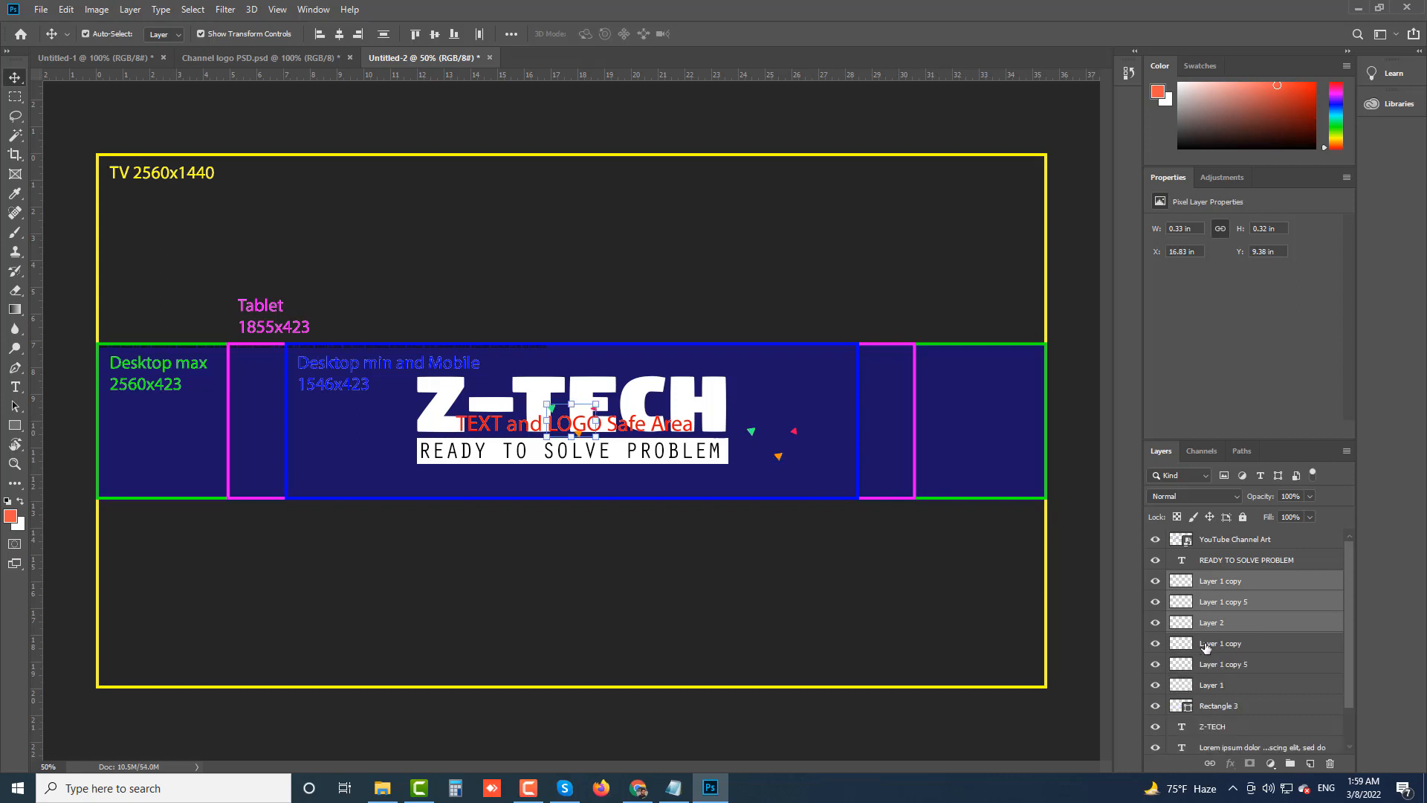
click(779, 458)
key(ctrl)
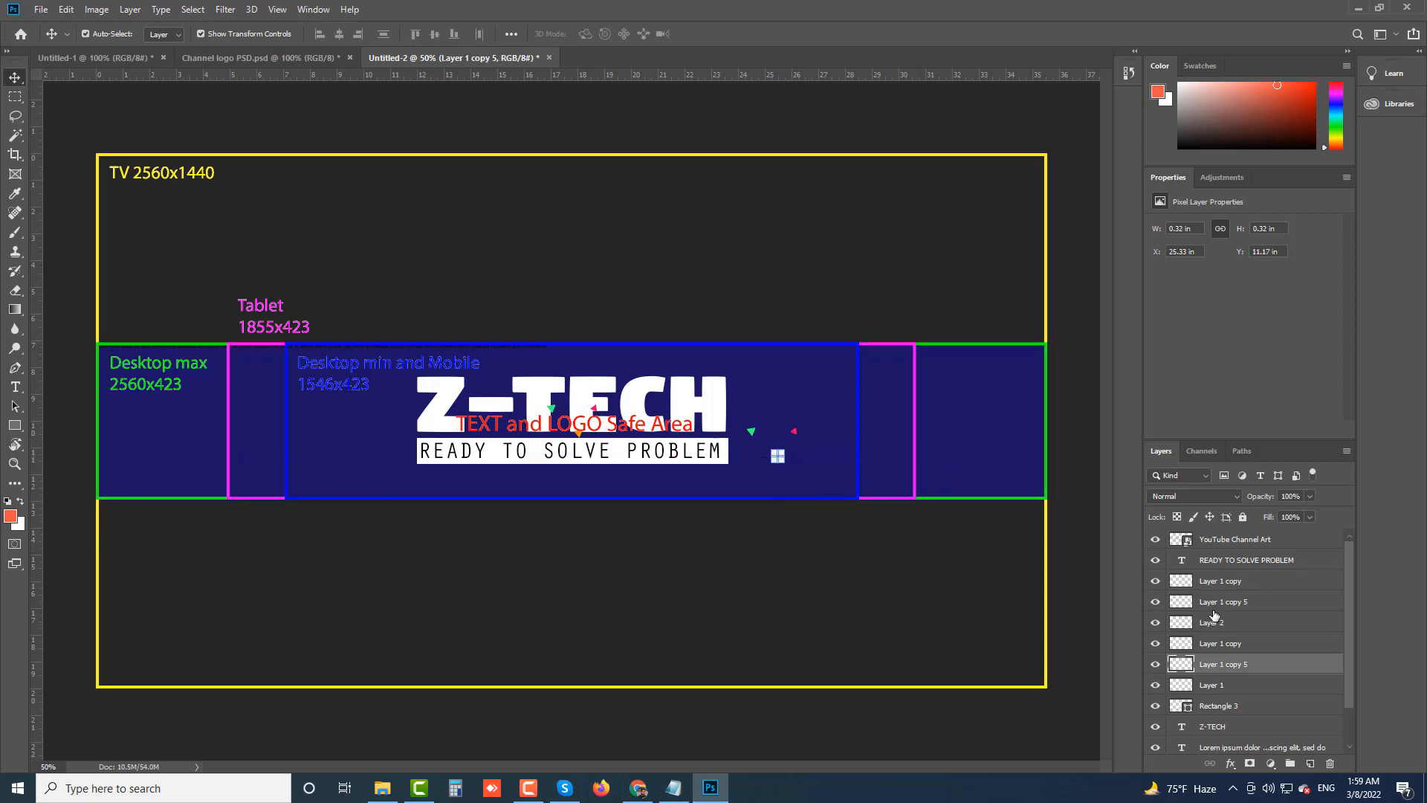
shift+click(1219, 641)
shift+click(1215, 612)
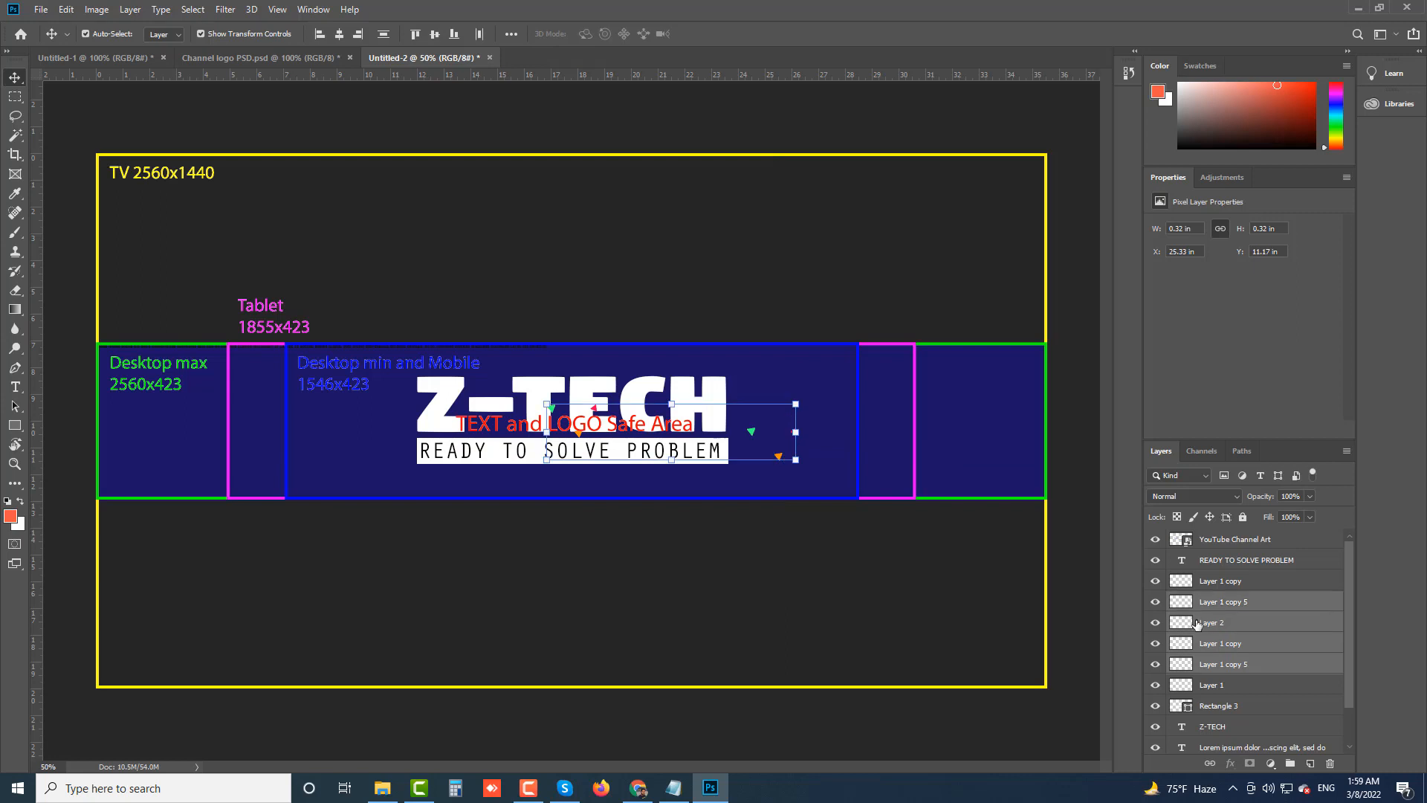
click(1226, 685)
shift+click(1225, 665)
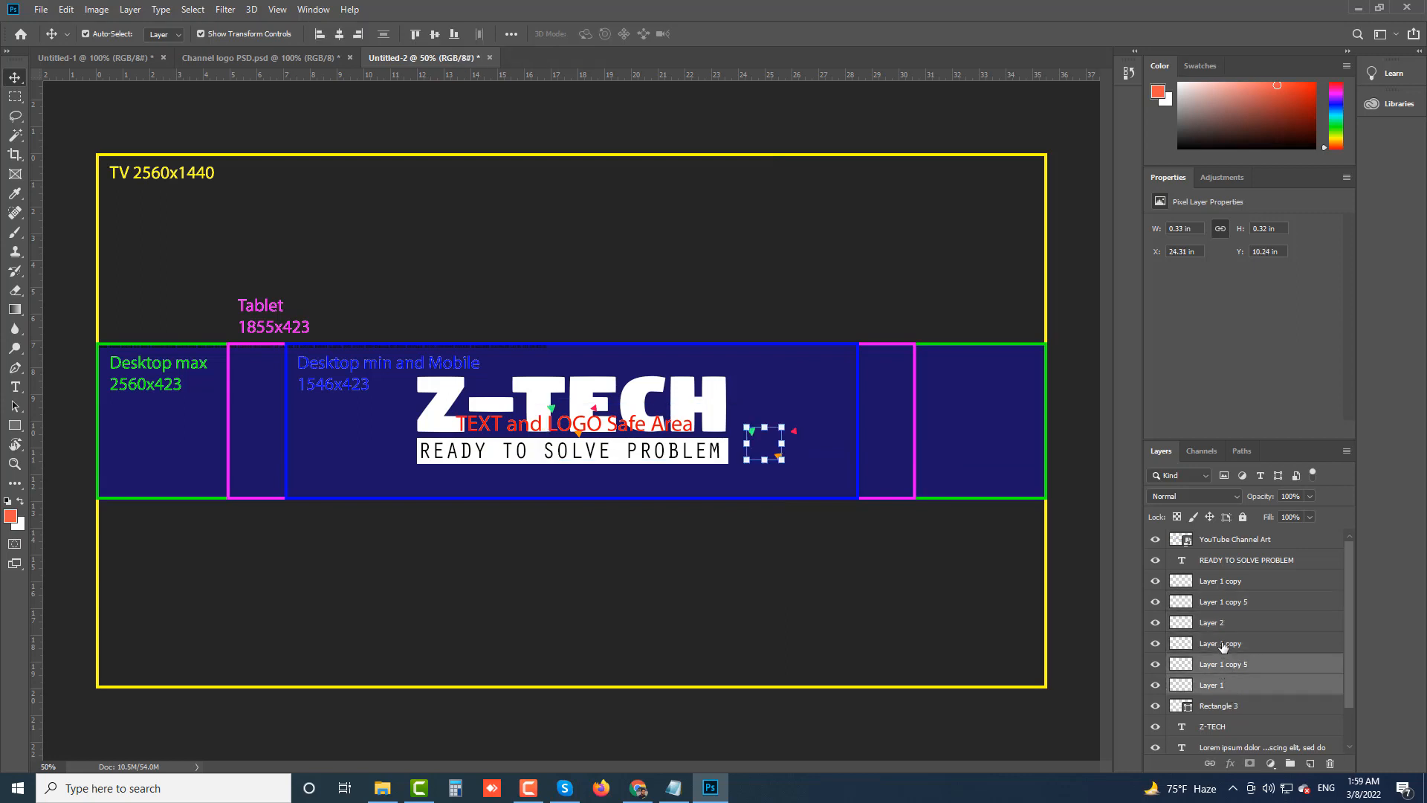
shift+click(1222, 643)
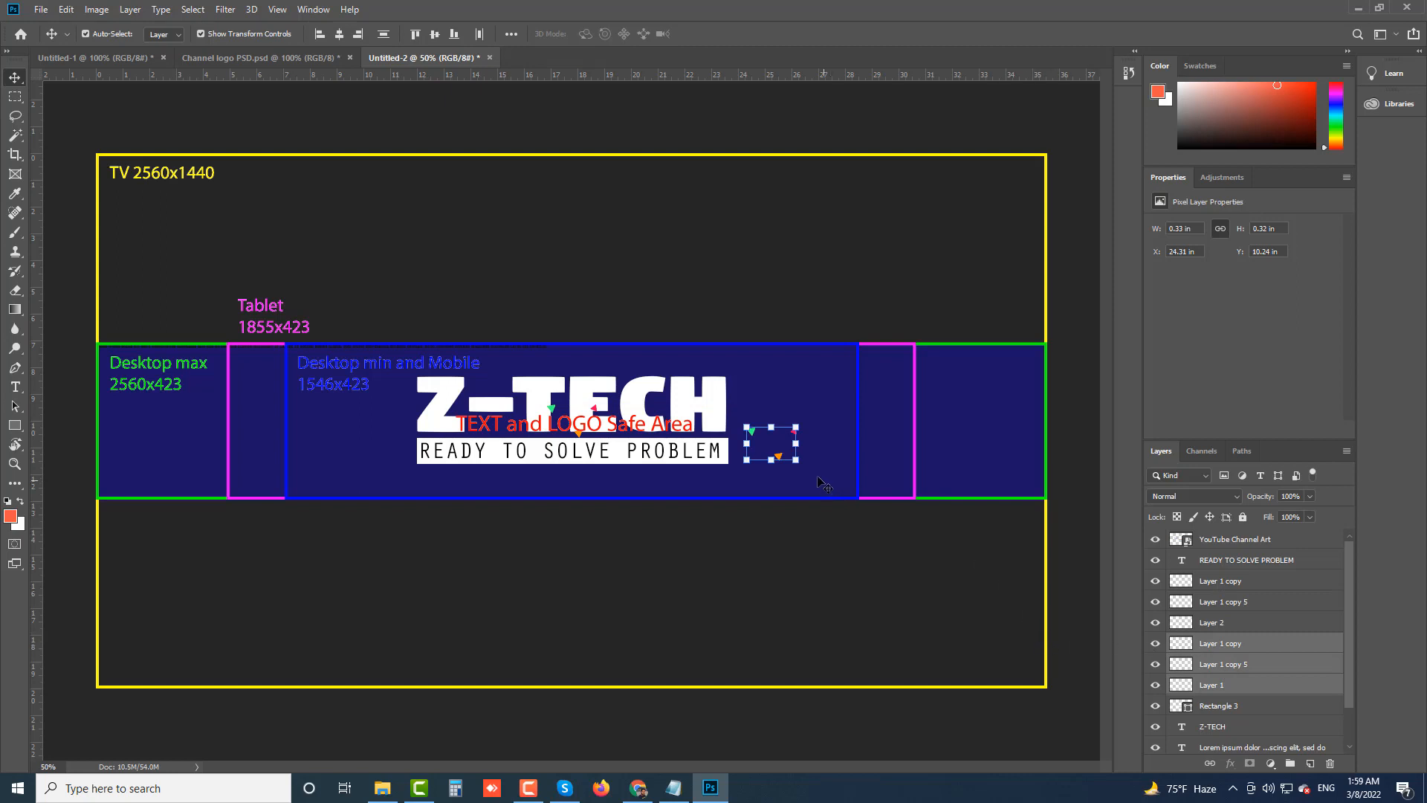
key(ctrl+t)
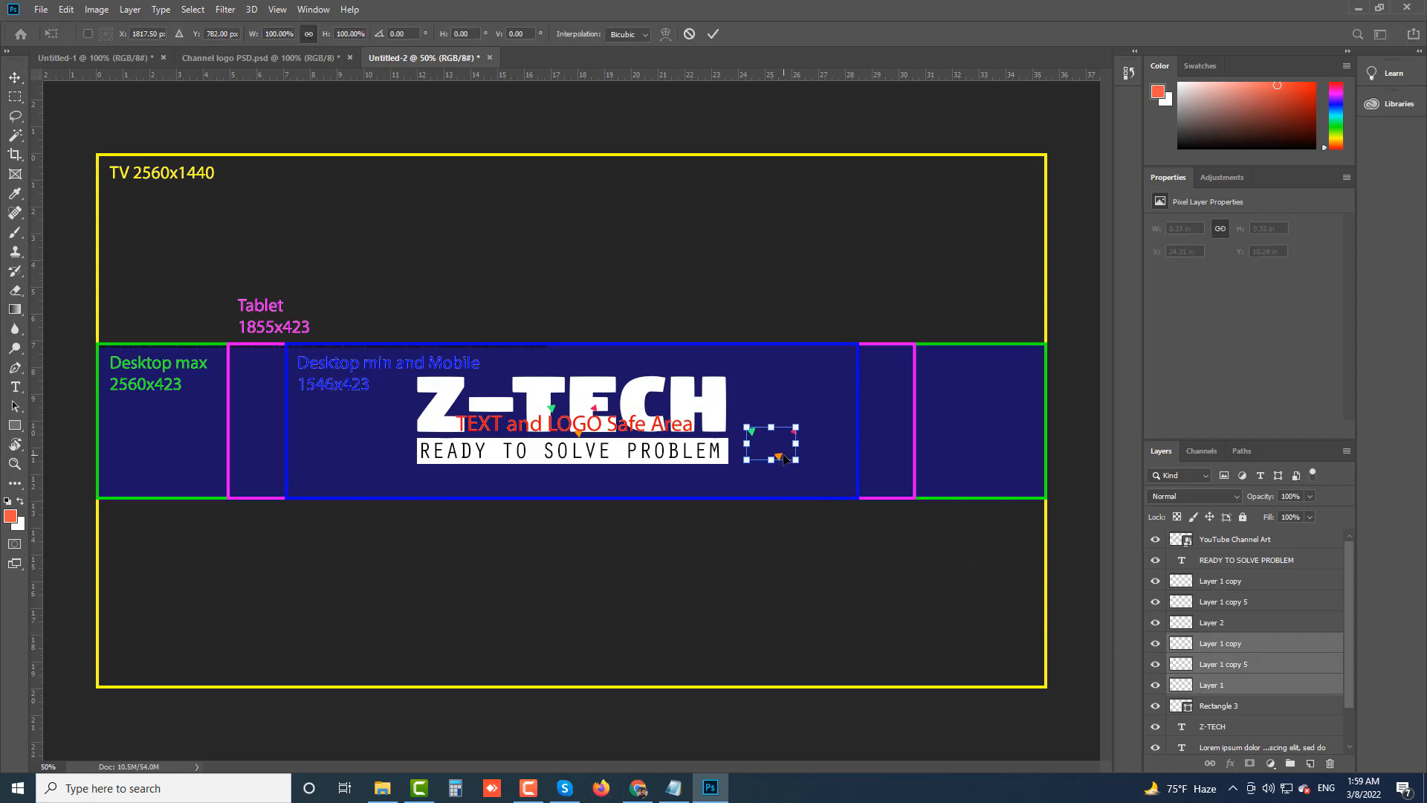
drag(780, 459, 385, 459)
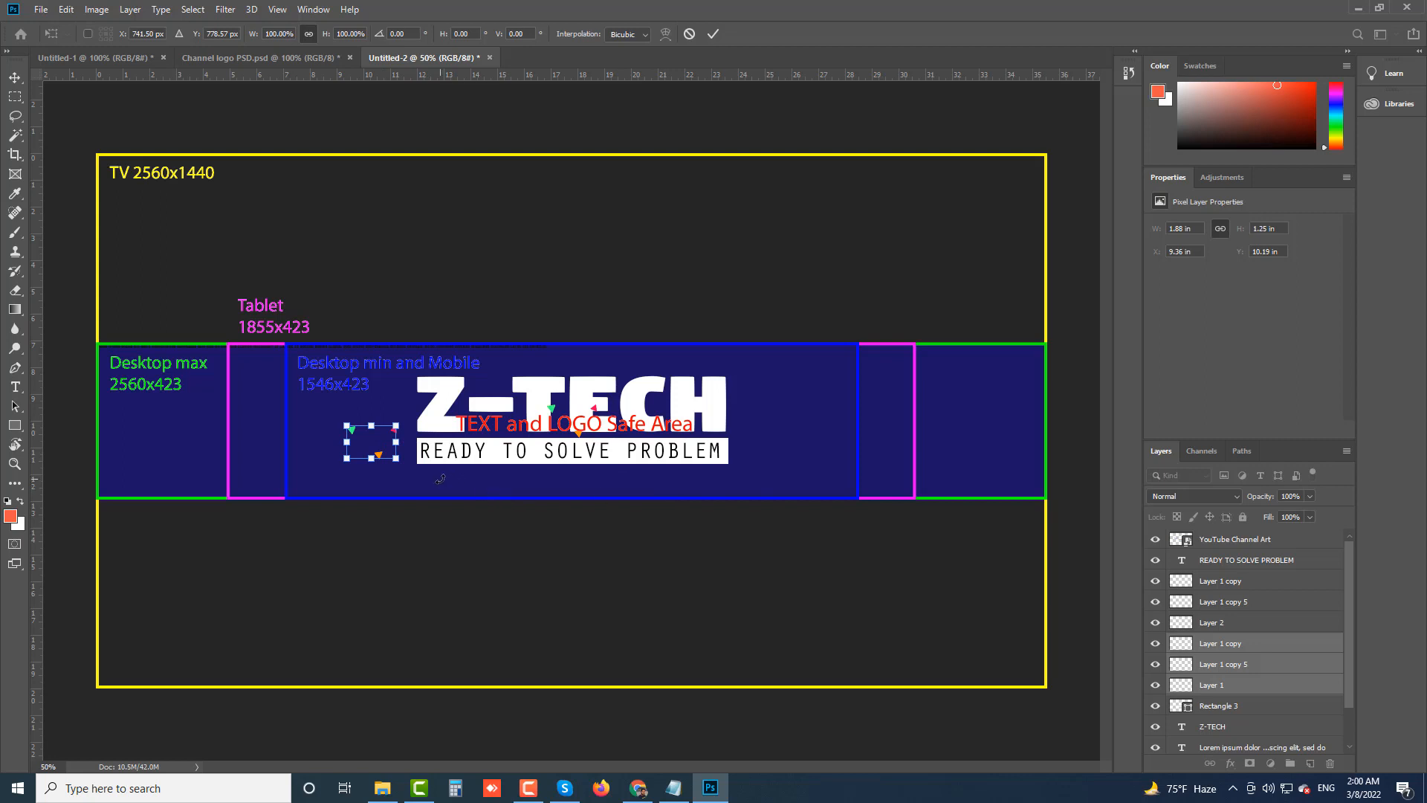
Move the pasted set of three triangles from the banner's center to the right of the tagline bar
click(1237, 624)
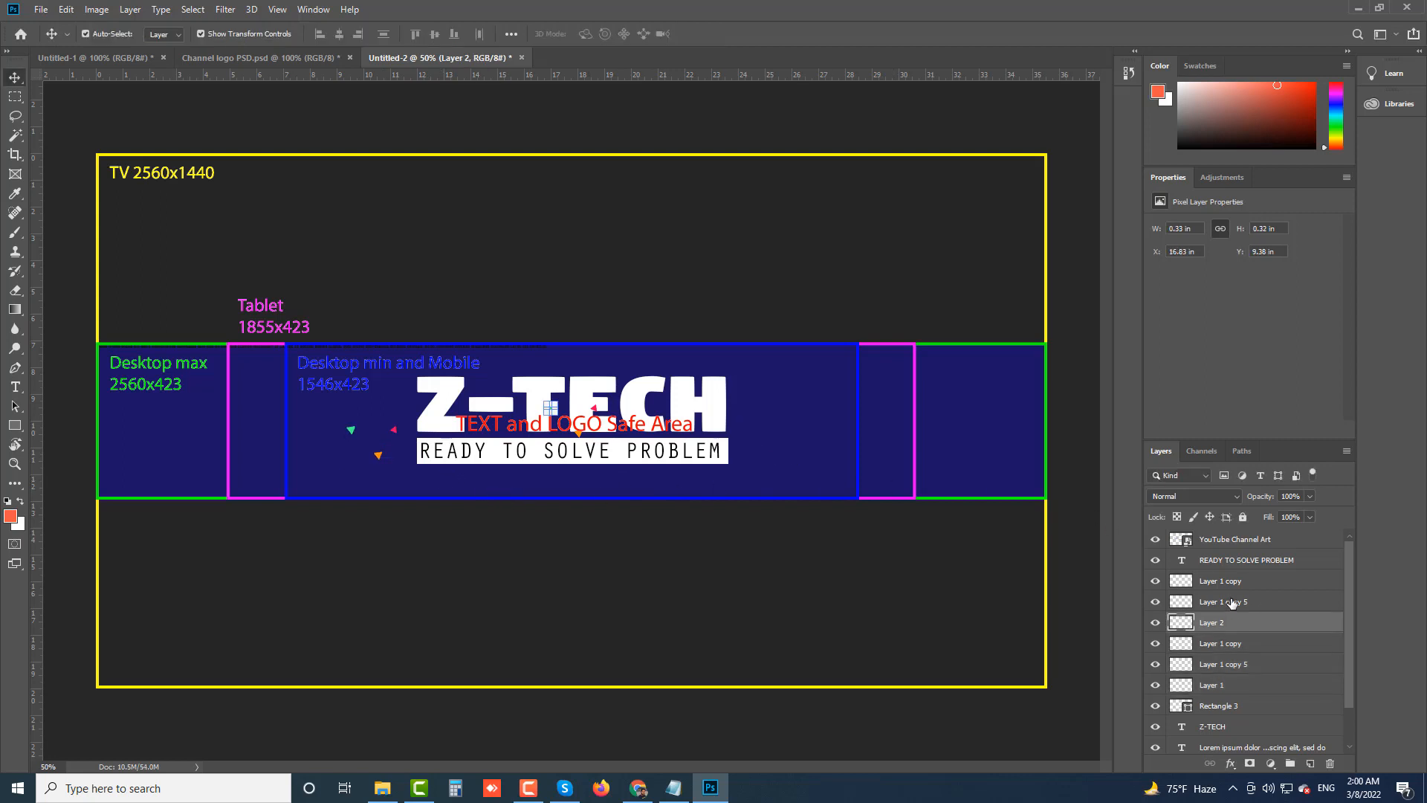
ctrl+click(1232, 602)
ctrl+click(1229, 583)
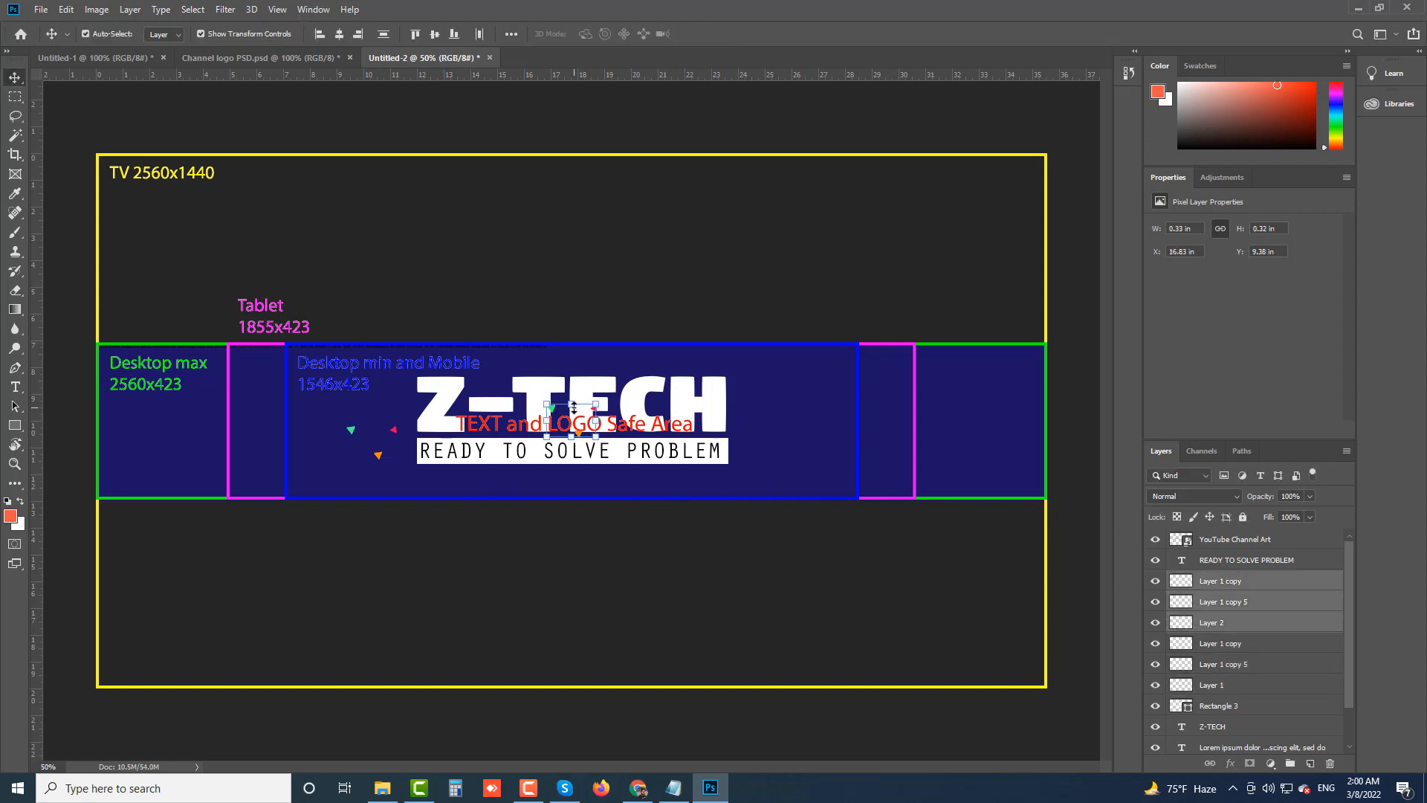
key(ctrl+t)
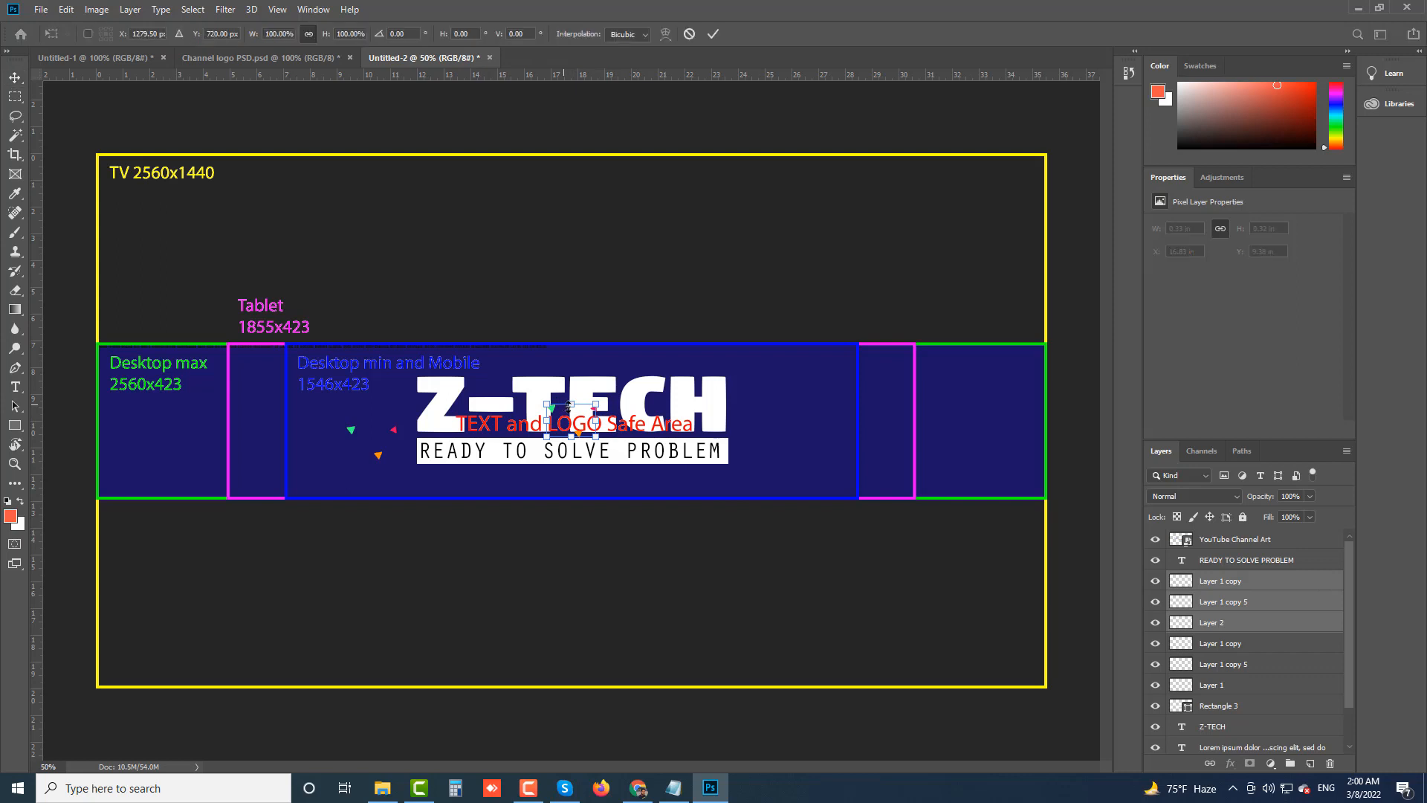
drag(587, 427, 786, 454)
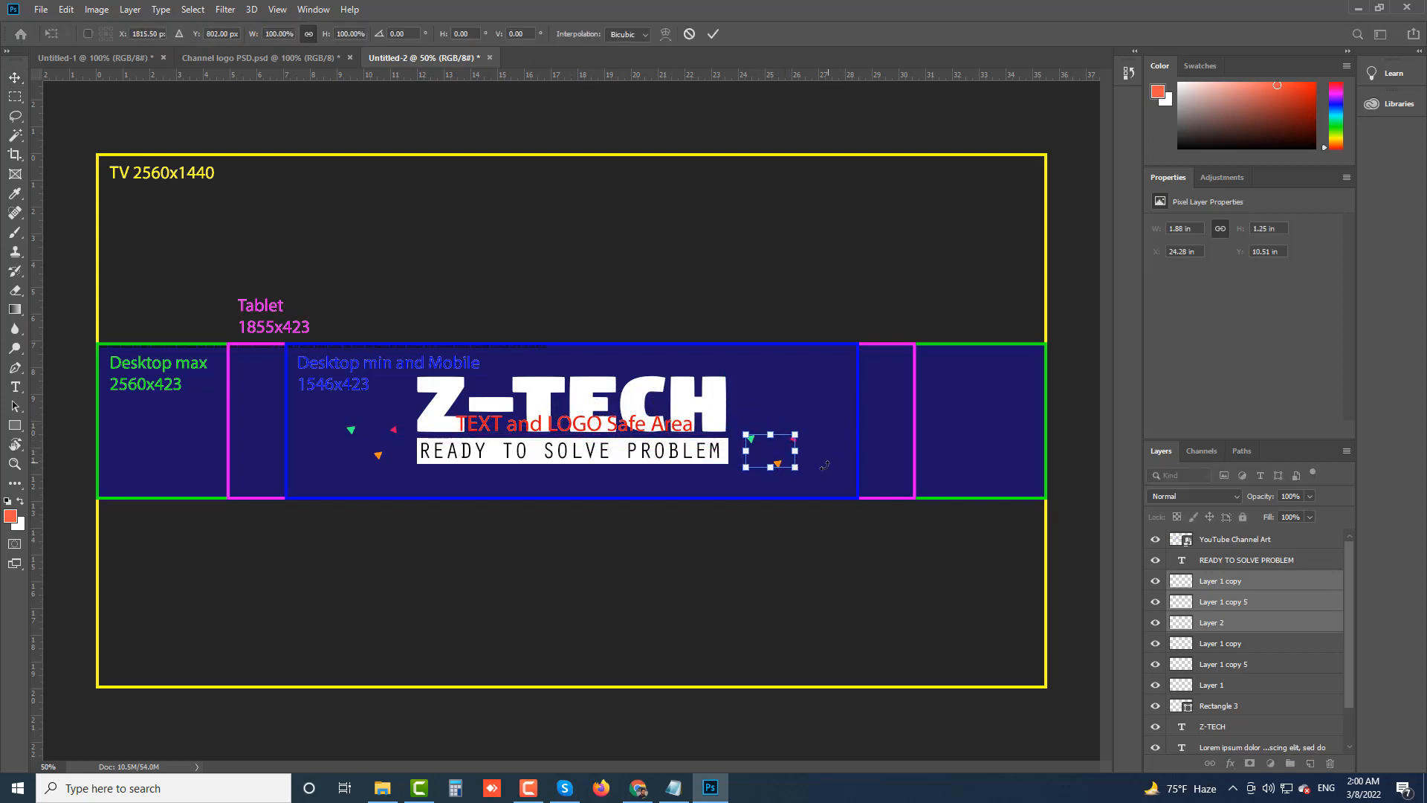
click(1228, 684)
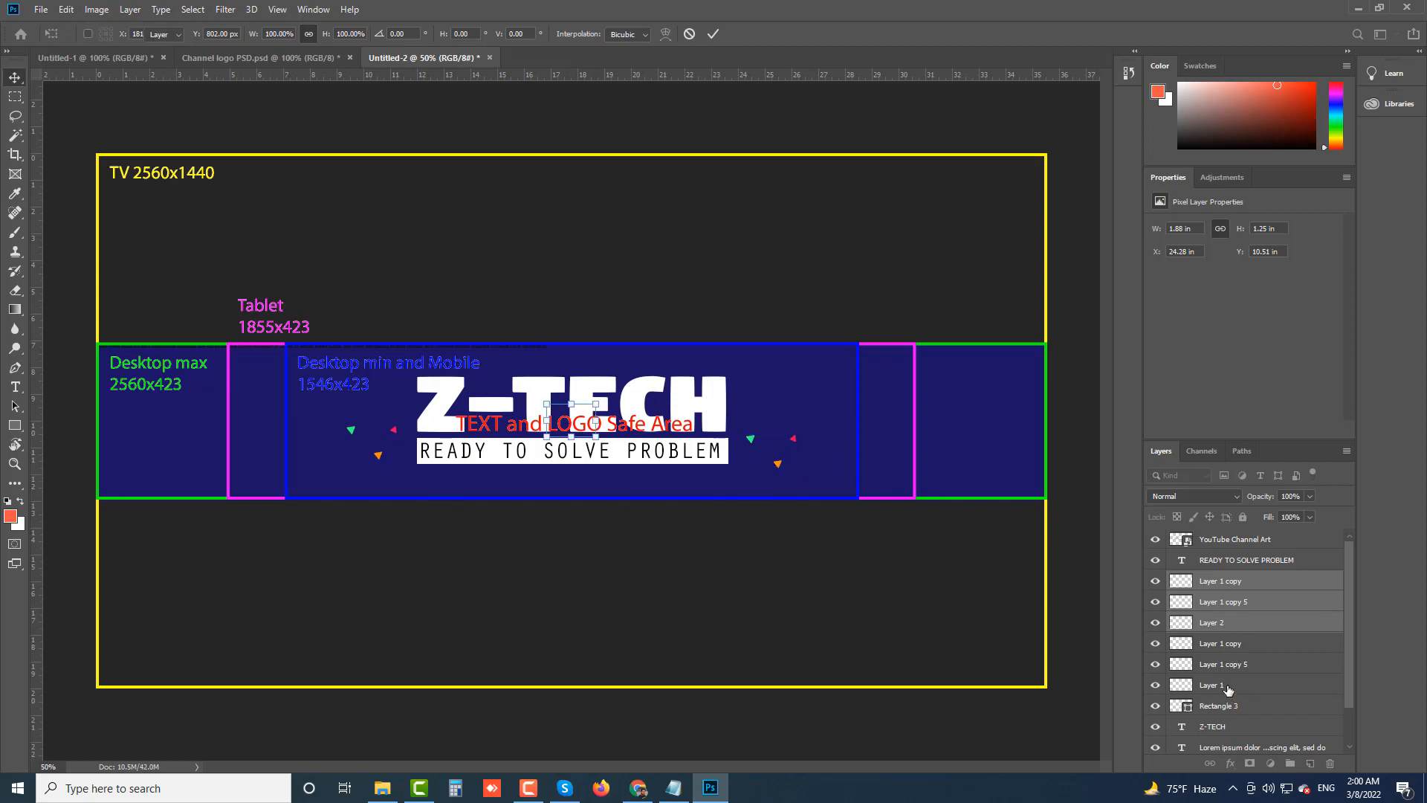
Move the left set's green triangle slightly up and its orange triangle close to the left end of the white bar
click(353, 434)
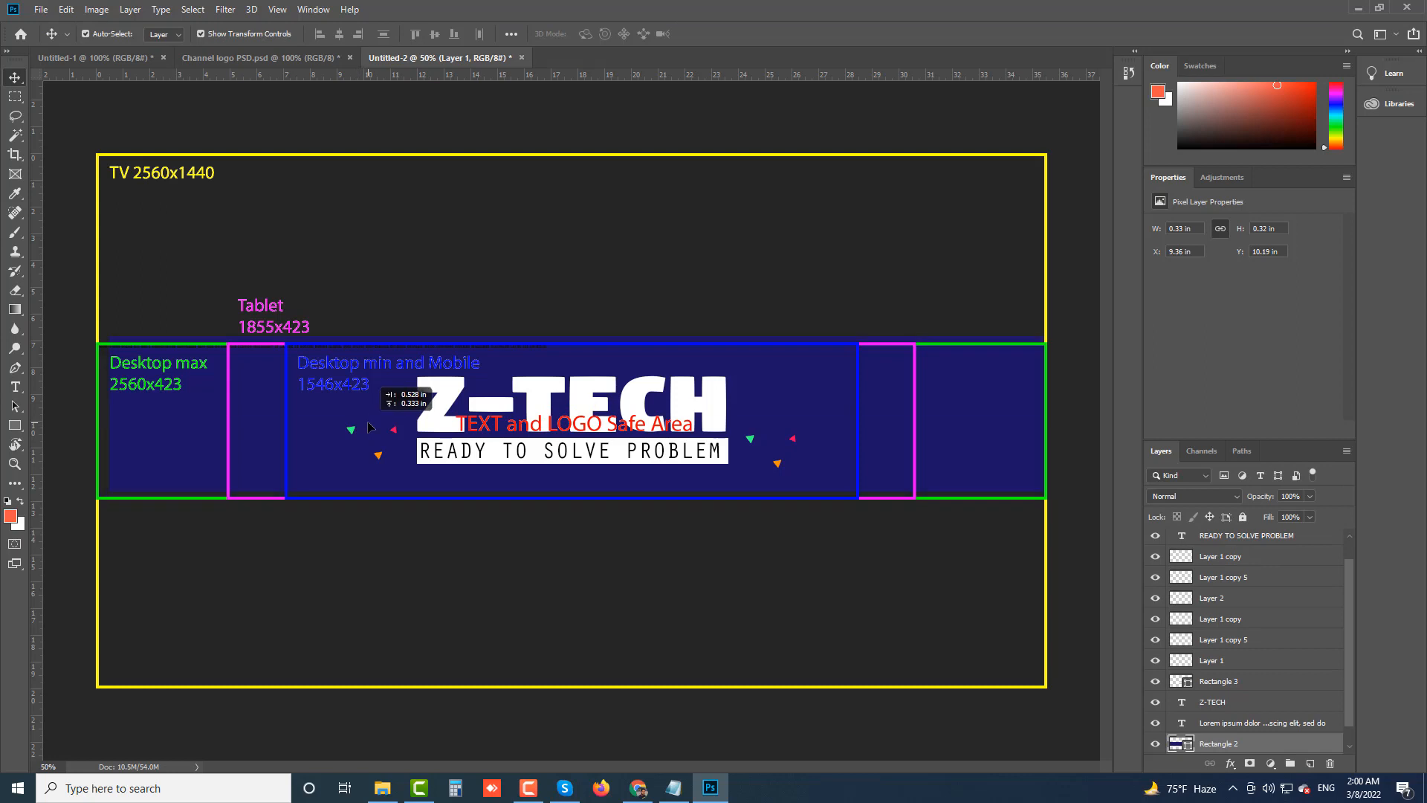
ctrl+click(351, 432)
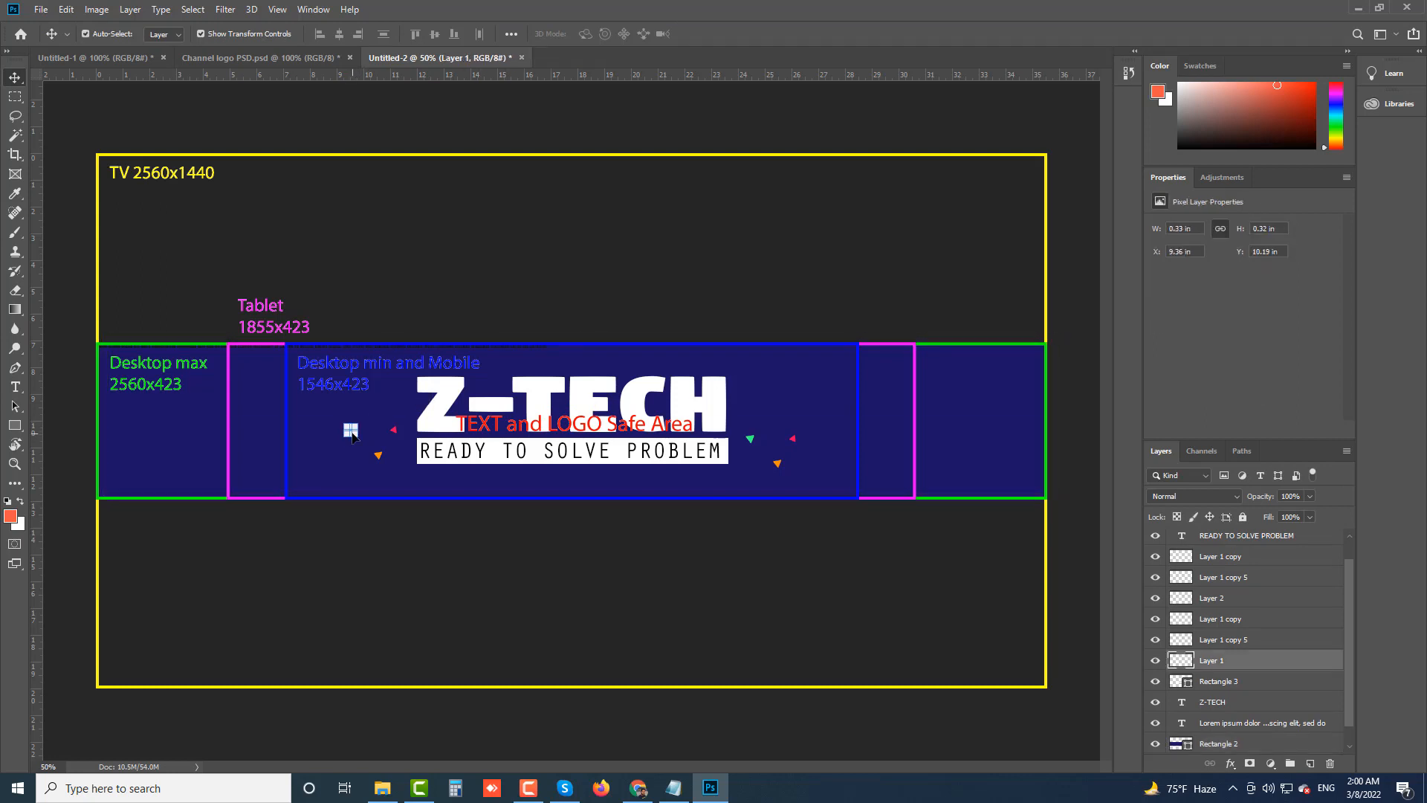
drag(352, 433, 399, 454)
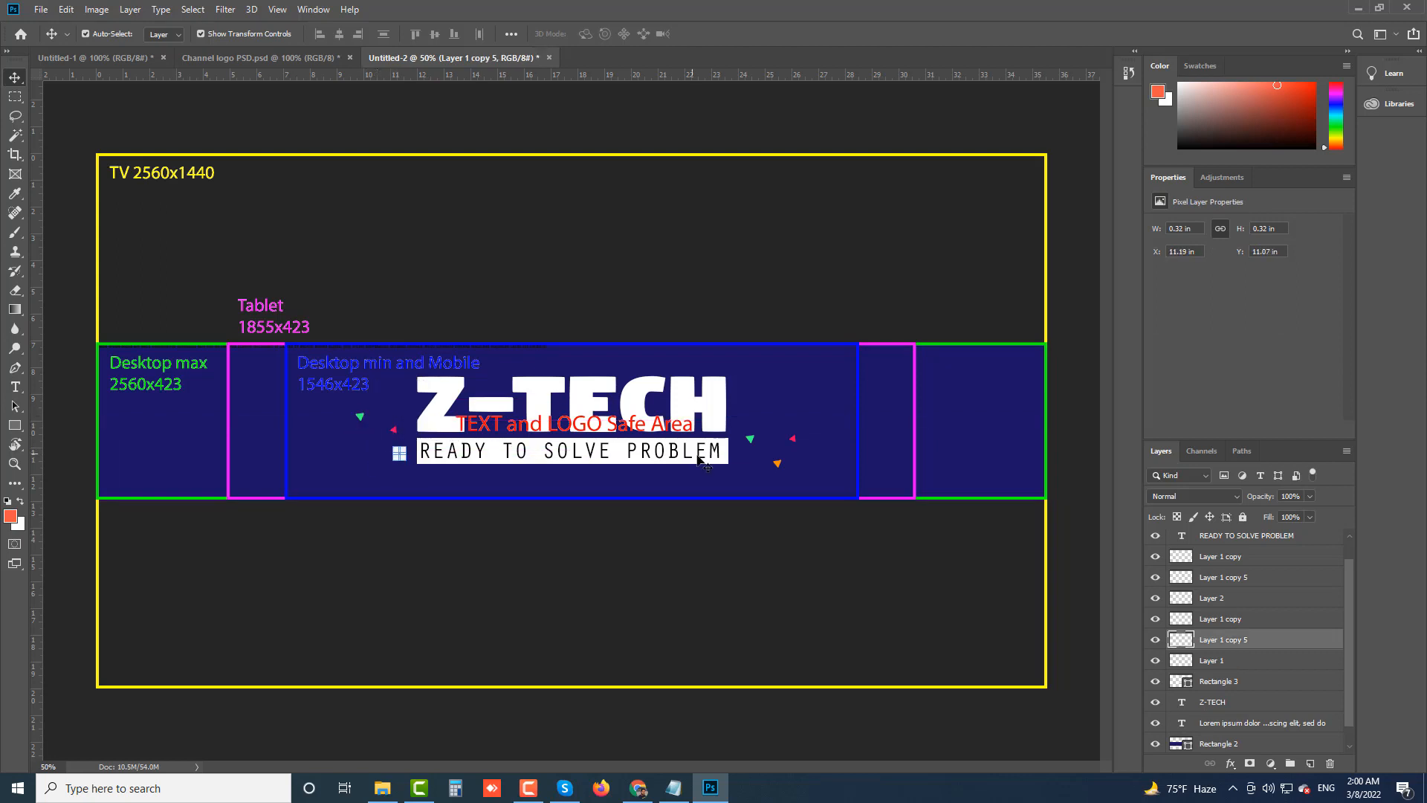
Scatter the right set's triangles around the tagline's right end, its orange one below the bar, and move the left green triangle below the bar's middle
drag(750, 440, 774, 414)
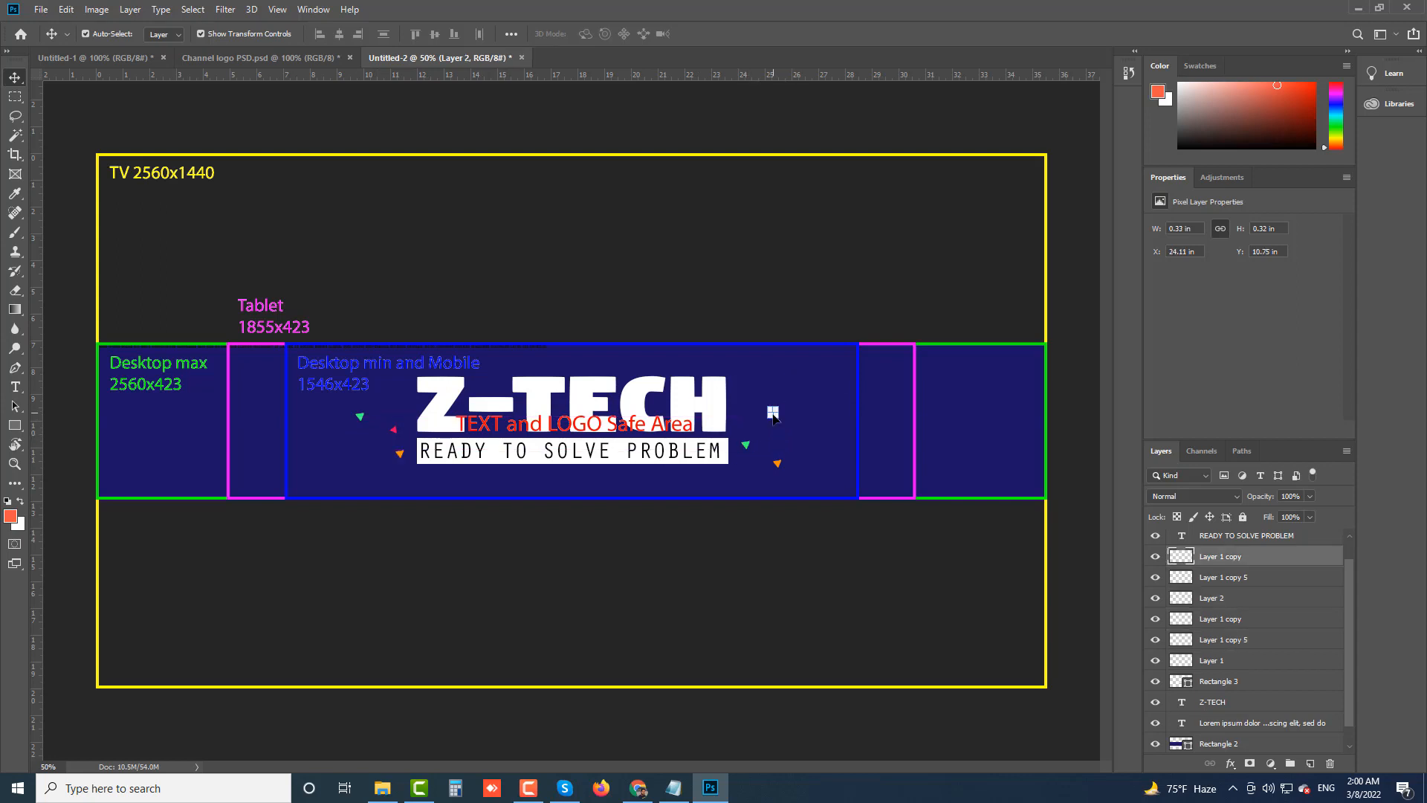
drag(778, 464, 696, 484)
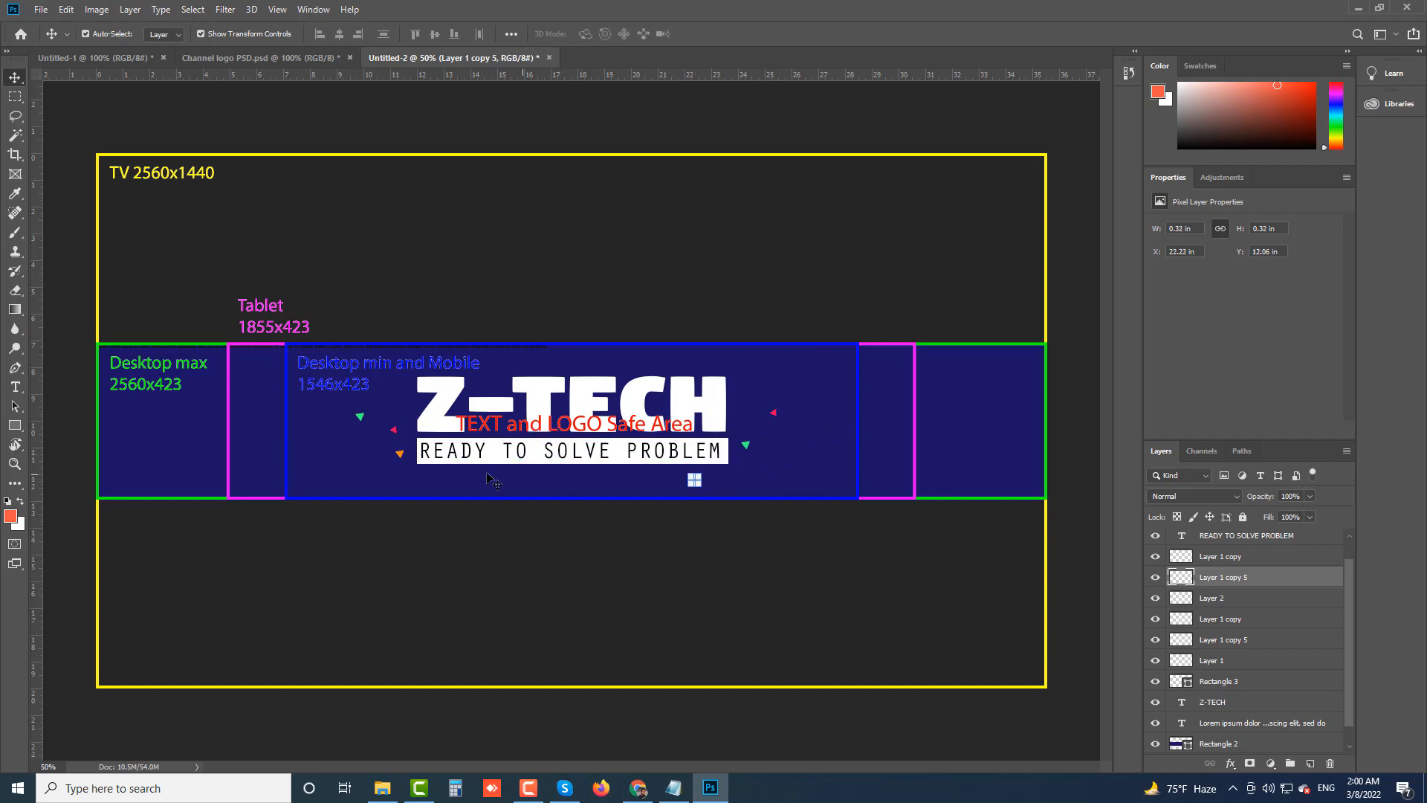
click(362, 431)
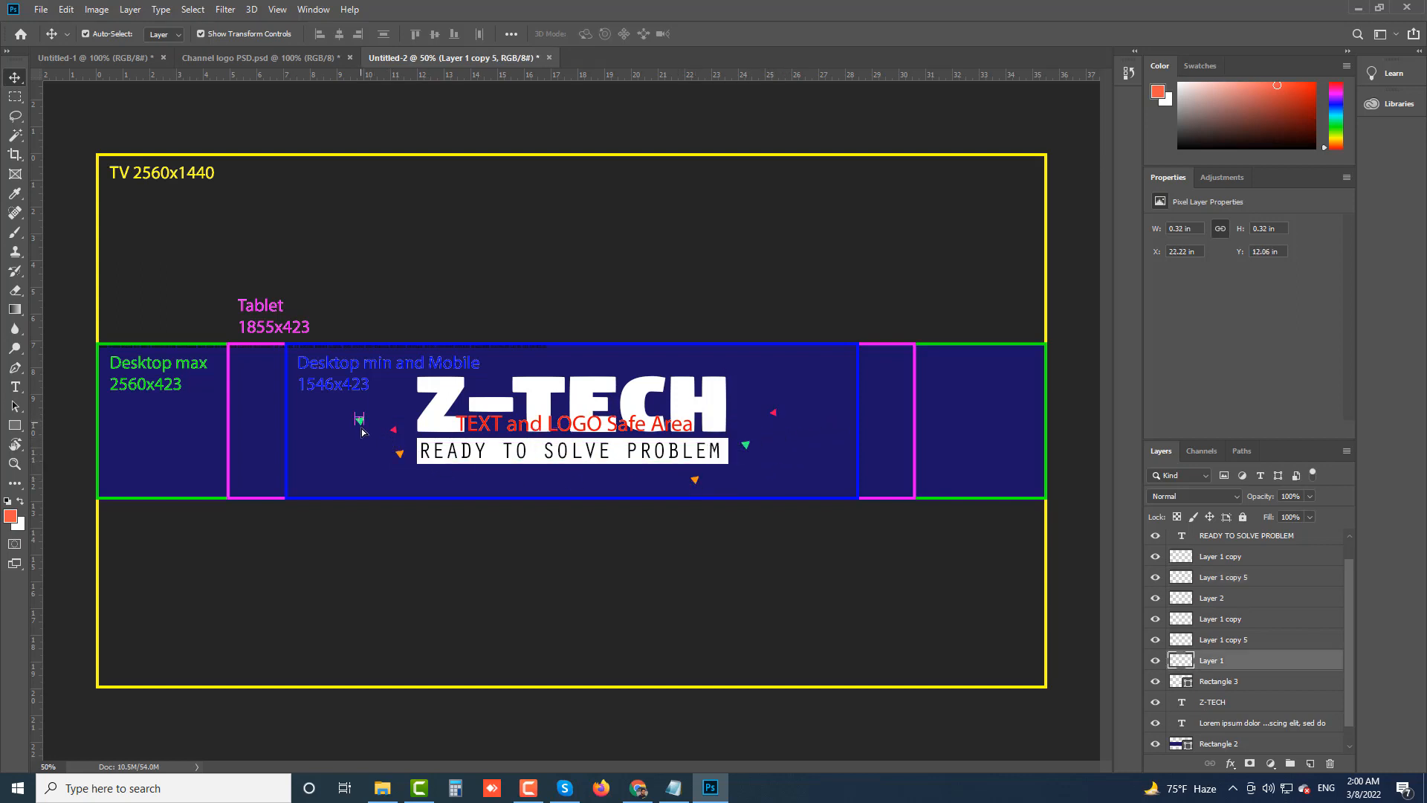
drag(361, 431, 551, 474)
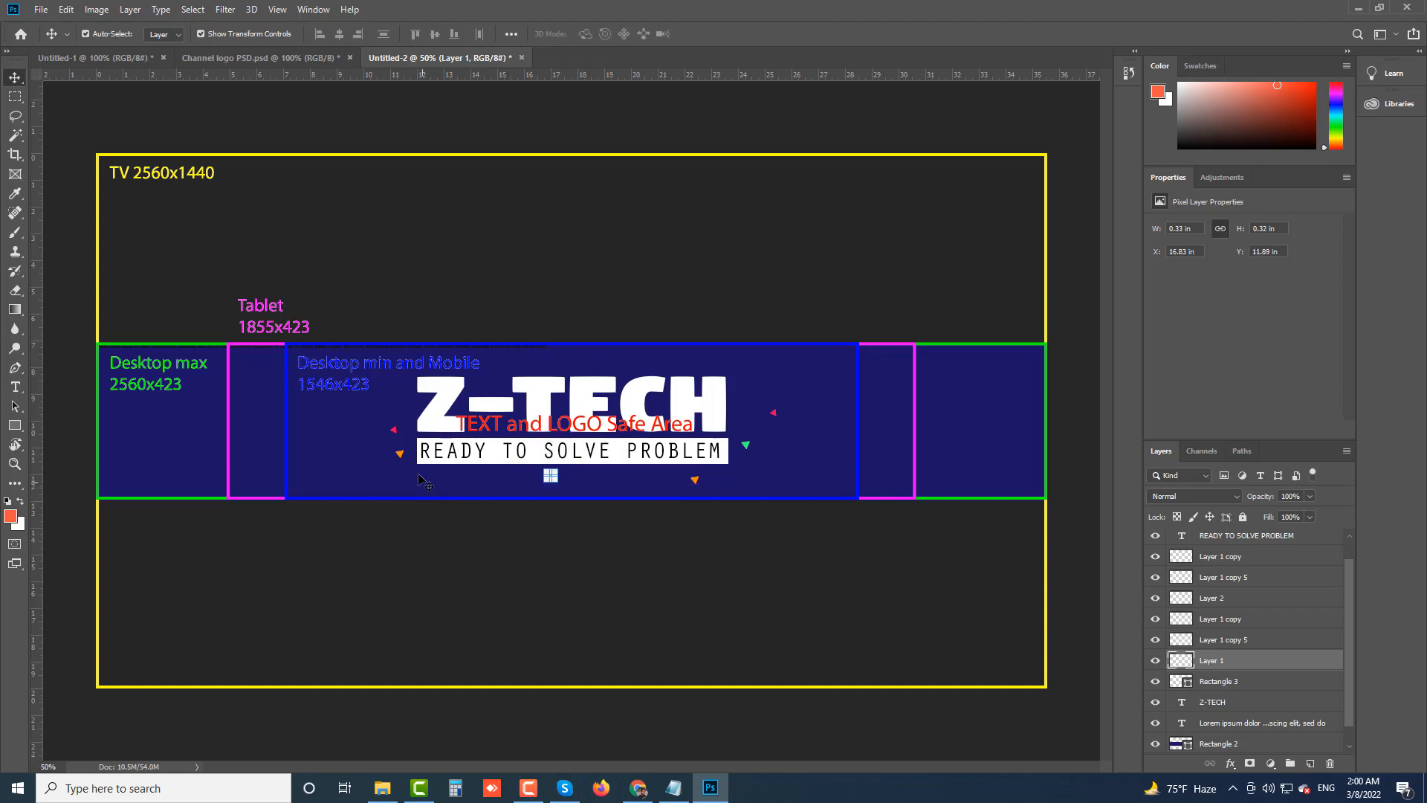
Duplicate the left pink triangle and place the copy to the left of the orange triangle, at about X 10.14 in, Y 11 in
click(393, 432)
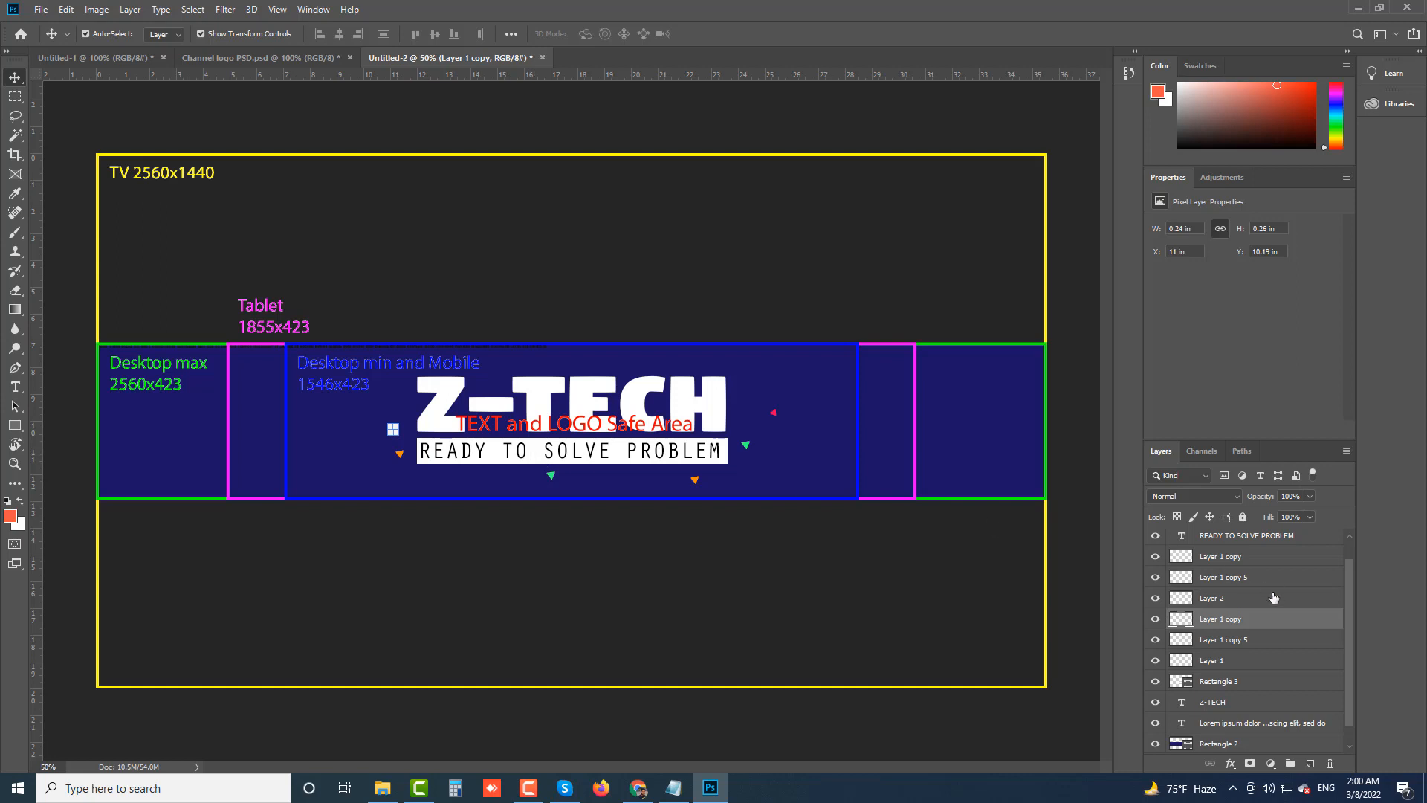
key(ctrl)
key(ctrl+v)
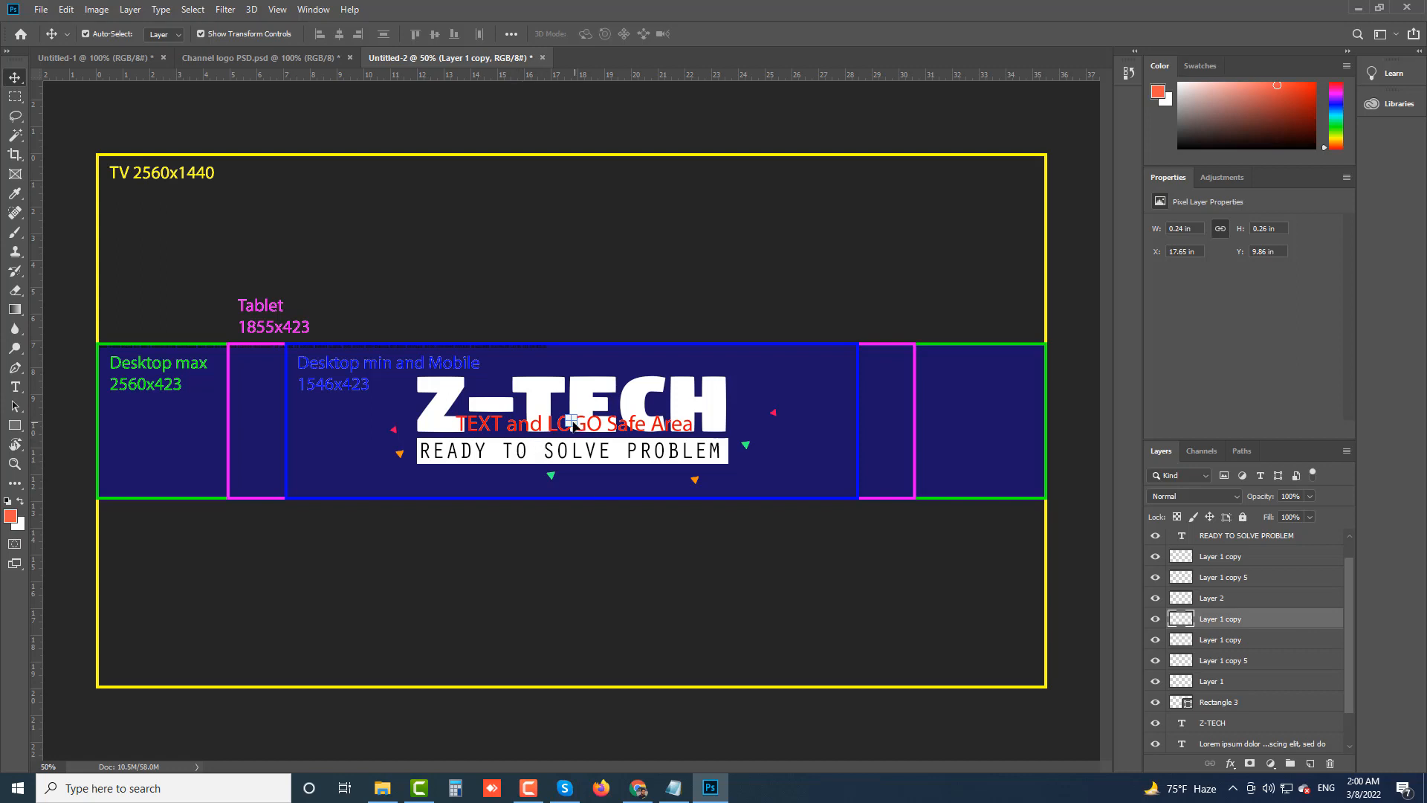
drag(572, 423, 394, 432)
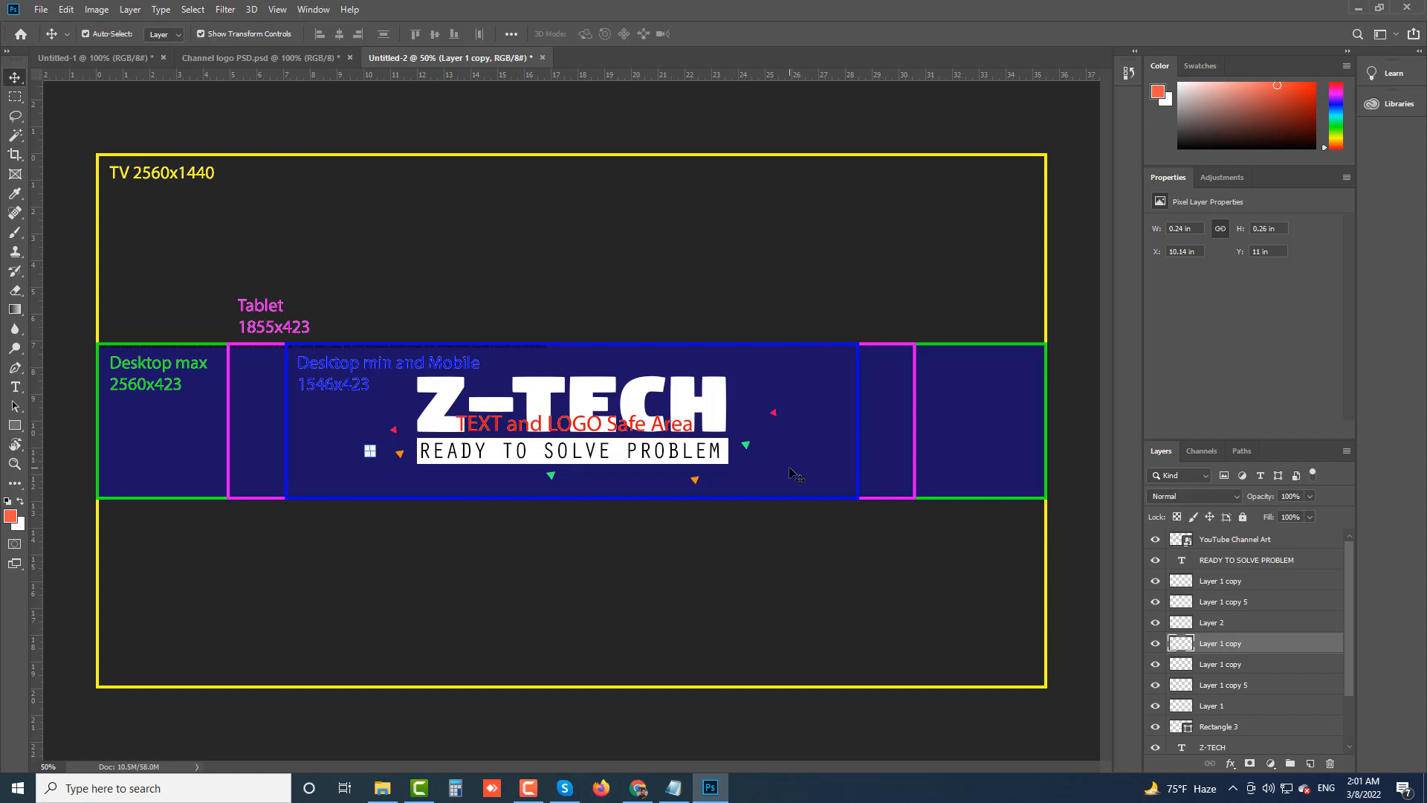
Hide the YouTube Channel Art guide layer and select the Rectangle 1 background layer
click(1154, 541)
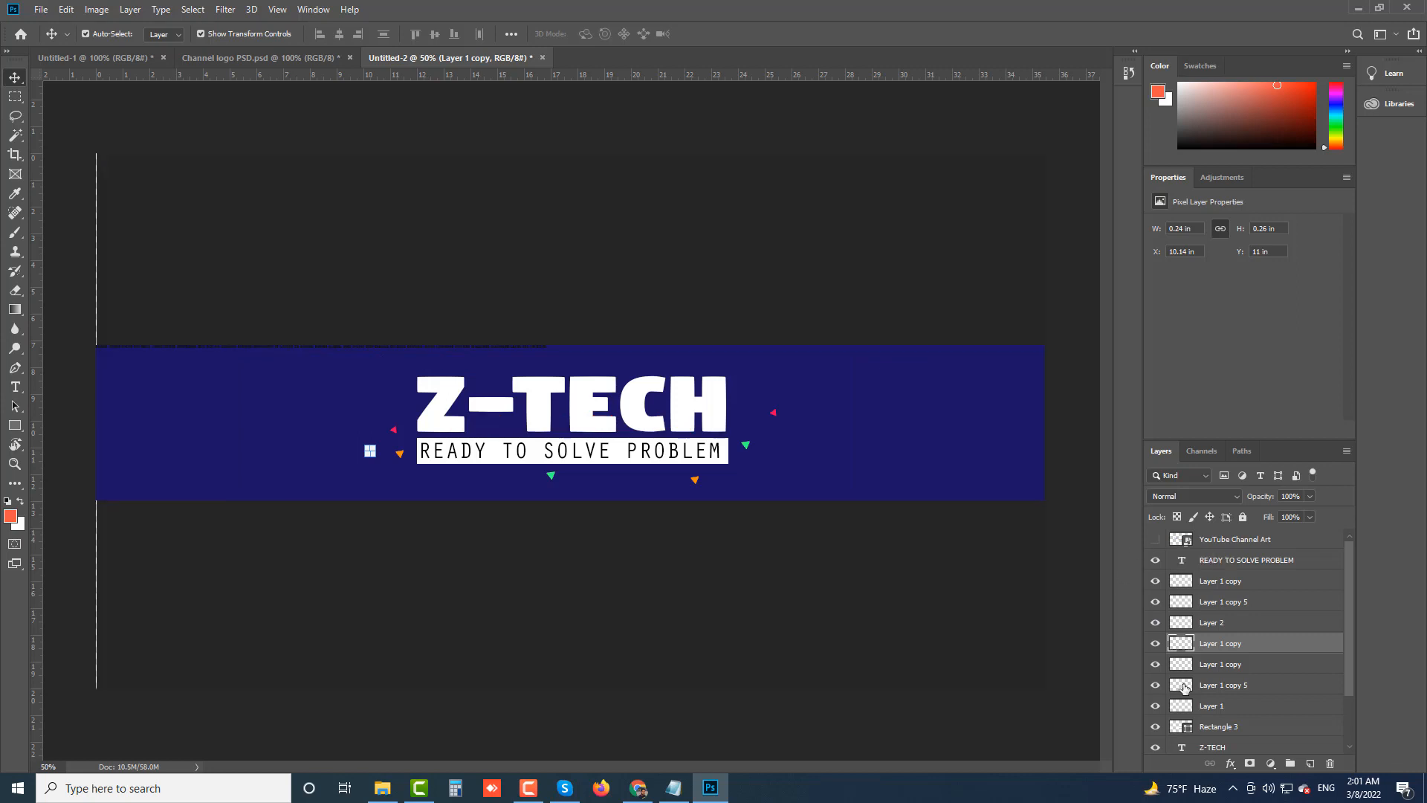
scroll(1258, 728, down, 2)
click(1246, 744)
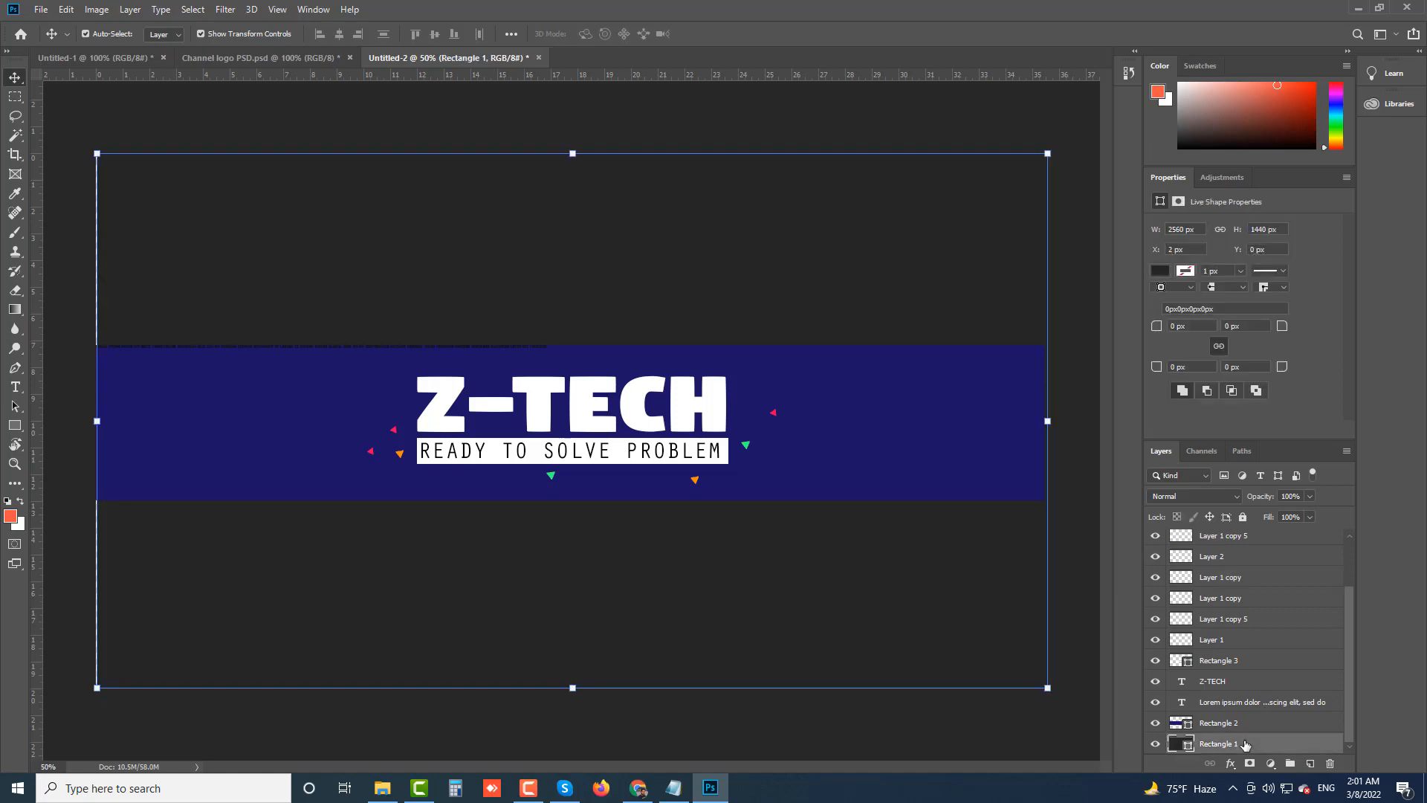